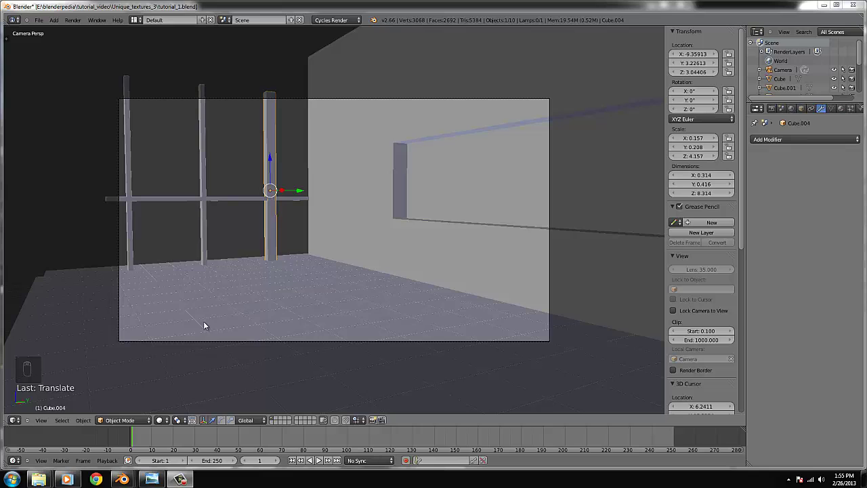
View the kitchen reference photo and return to the Blender room scene.
left_click(151, 479)
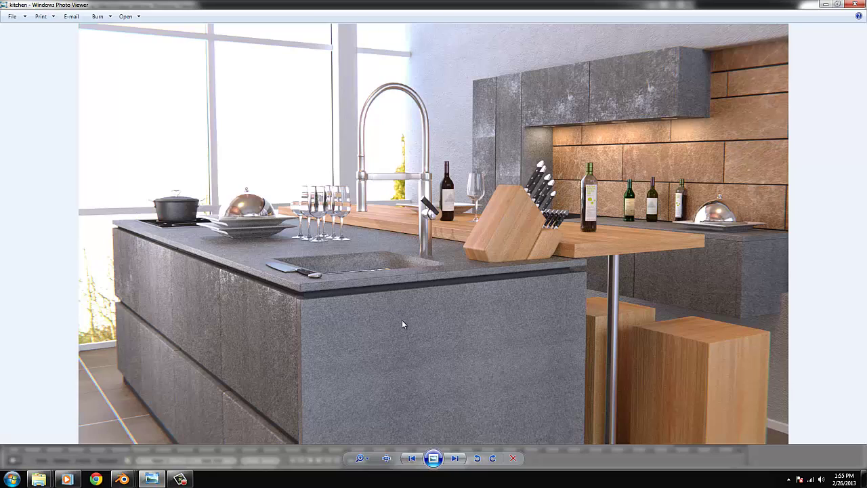
mouse_move(122, 480)
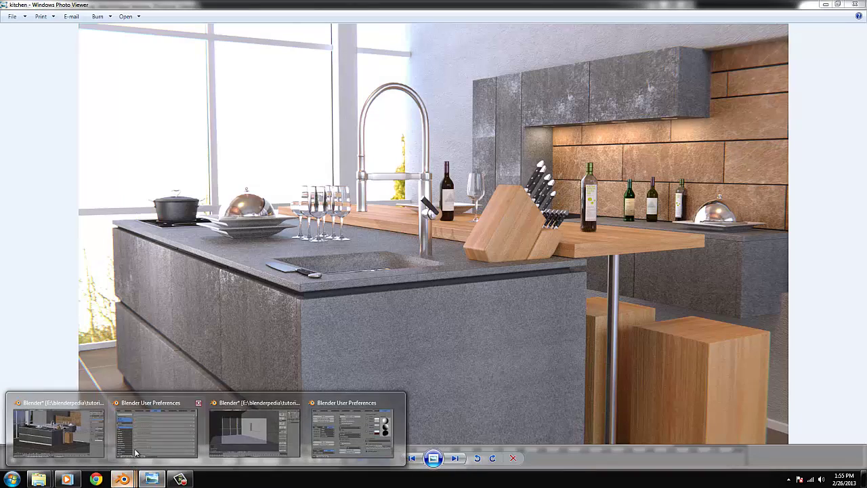
left_click(237, 429)
Add a cube mesh to the room scene from the top view.
key("KP_7")
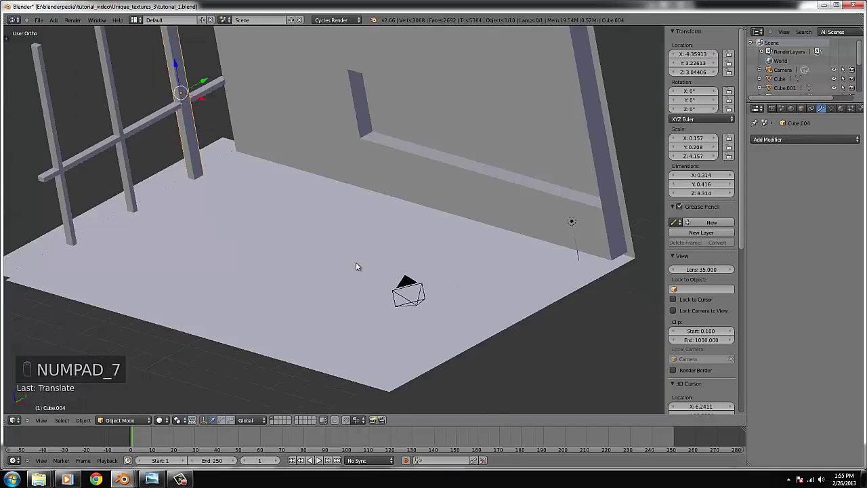
left_click(53, 19)
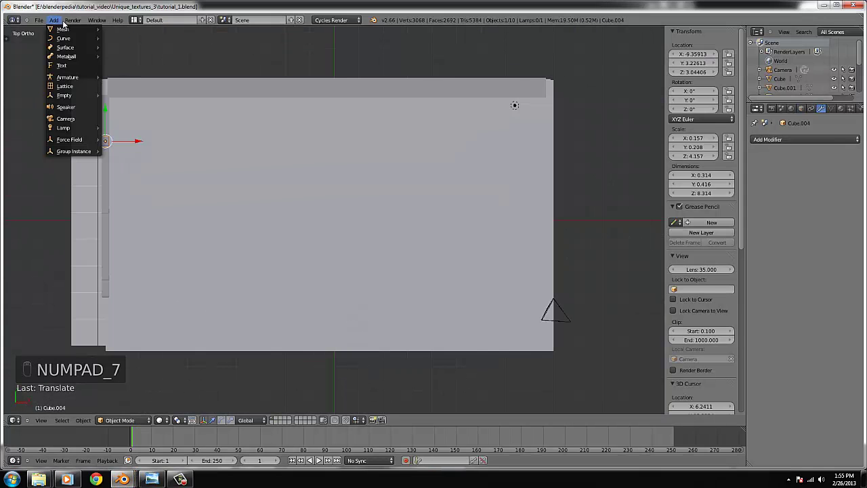
mouse_move(65, 29)
left_click(119, 39)
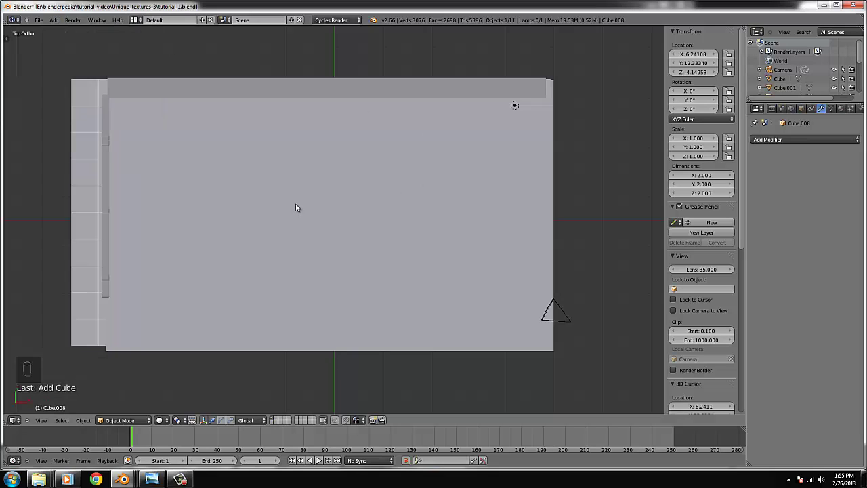
Flatten the new cube along Z into a slab about 0.09 thick.
key("KP_1")
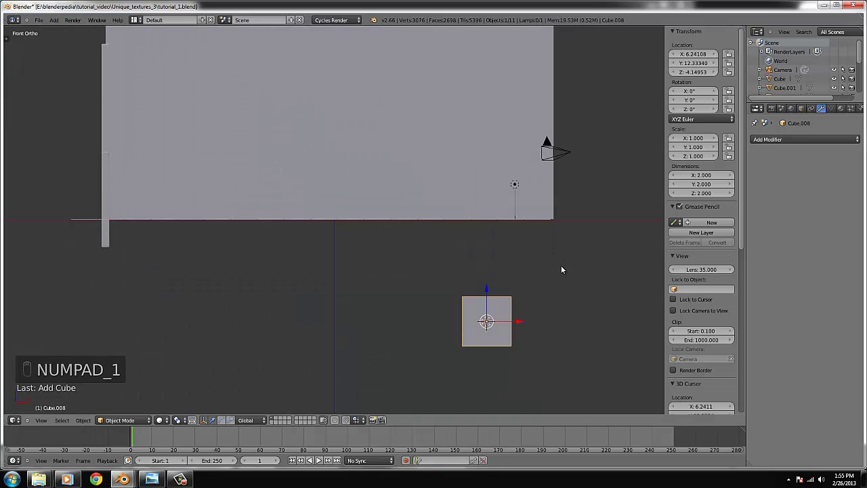
key("s")
key("z")
left_click(515, 326)
key("s")
key("z")
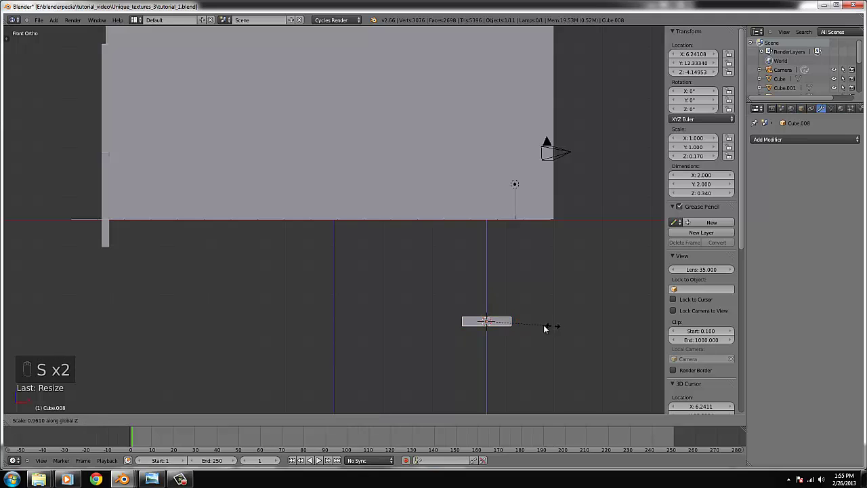
left_click(505, 325)
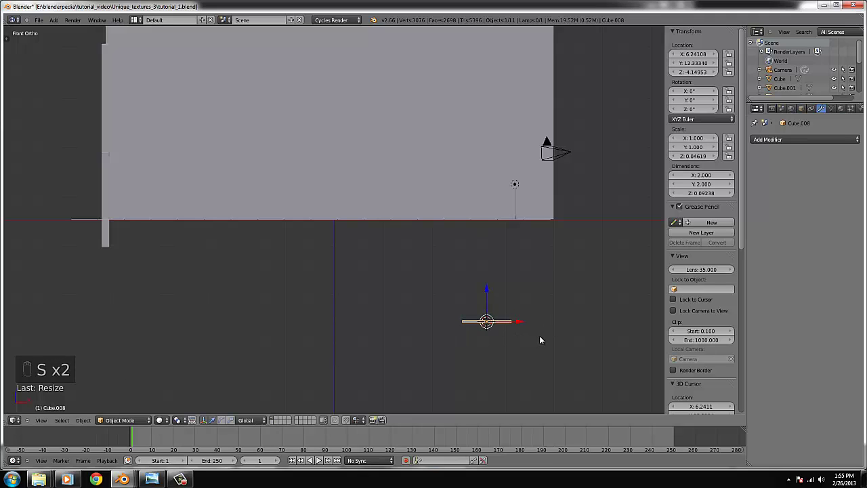
Move the slab up to the room in the front view and scale it uniformly to about 8.75 wide, using wireframe display.
key("g")
left_click(380, 197)
key("z")
key("s")
left_click(482, 207)
key("g")
right_click(482, 207)
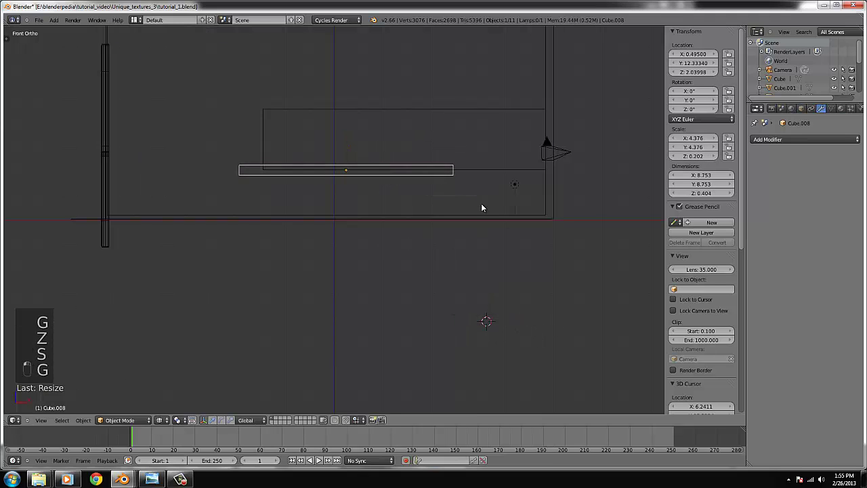
Thin the slab to about 0.18 along Z and move it to about X -1.15, Z 2.58.
key("s")
key("z")
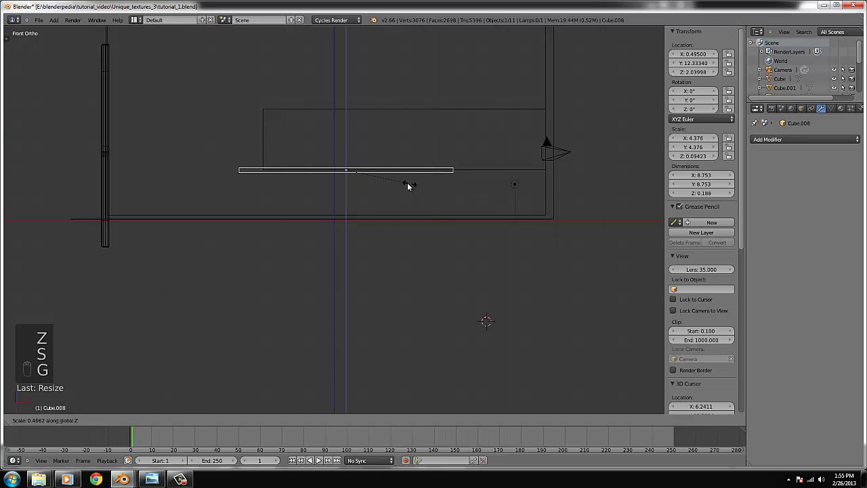
left_click(408, 182)
key("g")
left_click(470, 202)
key("g")
left_click(435, 187)
key("s")
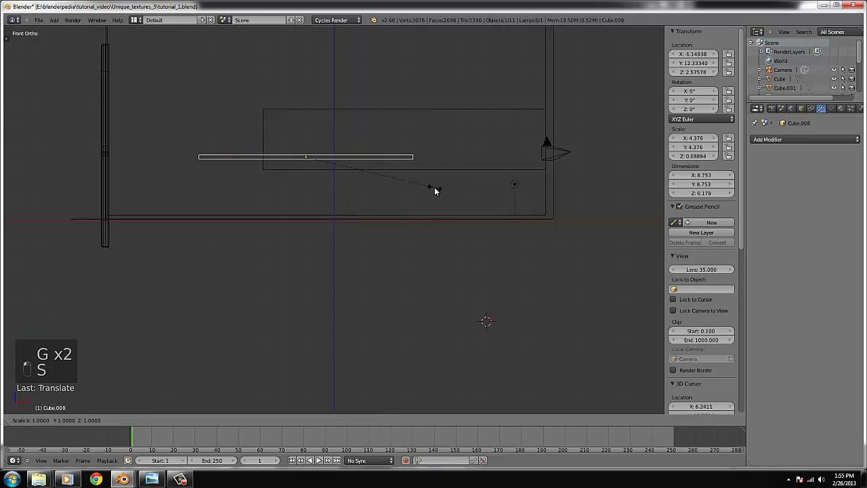
right_click(435, 189)
Move the slab along Y into the room to about Y 1.16 and narrow it to about 4.08 along Y.
key("KP_7")
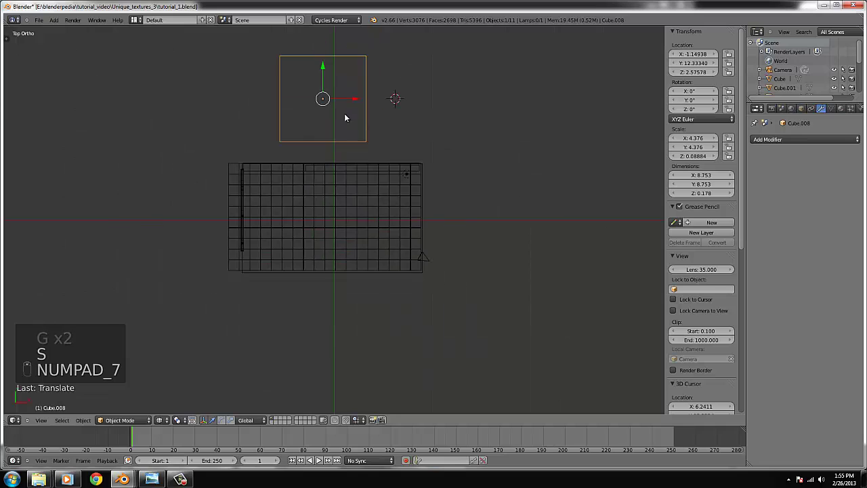
left_click_drag(323, 68, 333, 178)
key("s")
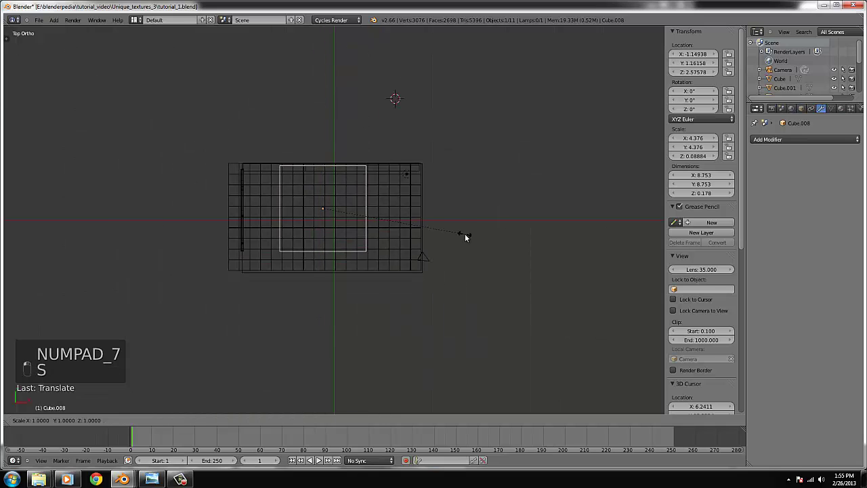
key("y")
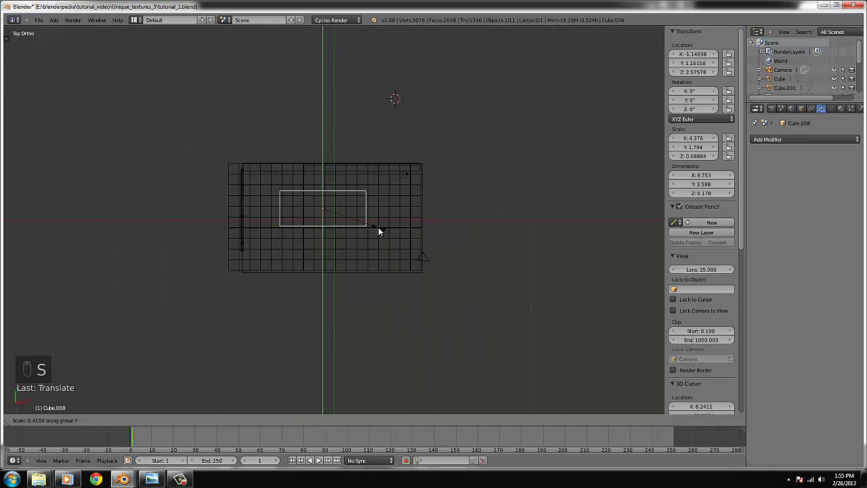
left_click(385, 227)
Lengthen the slab to about 9.99 along X and move it to about X -0.80, Y -0.18.
scroll(387, 227, "up", 2)
key("s")
key("x")
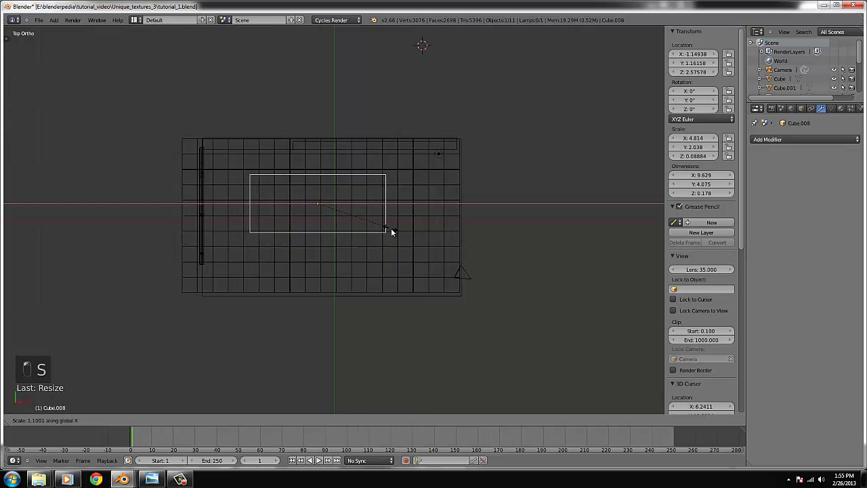
left_click(391, 229)
key("g")
left_click(402, 249)
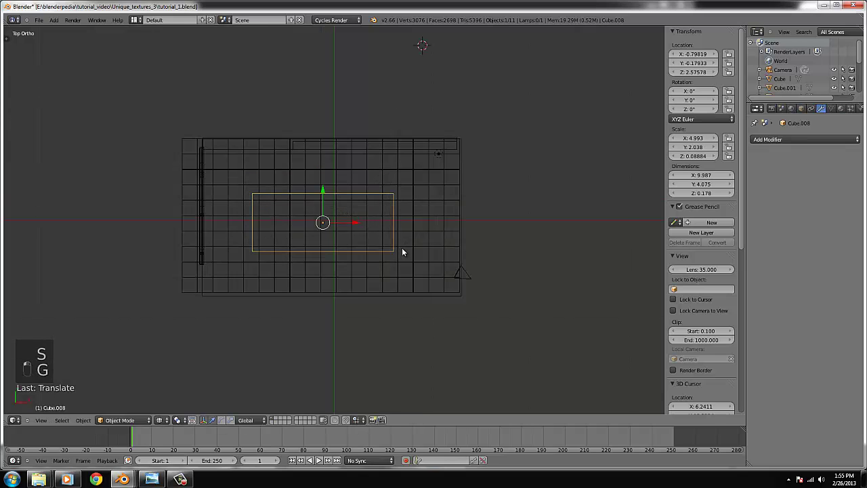
In the solid camera view, thin the slab to about 0.11 along Z and lower it to about Z 2.25.
key("KP_0")
key("z")
key("s")
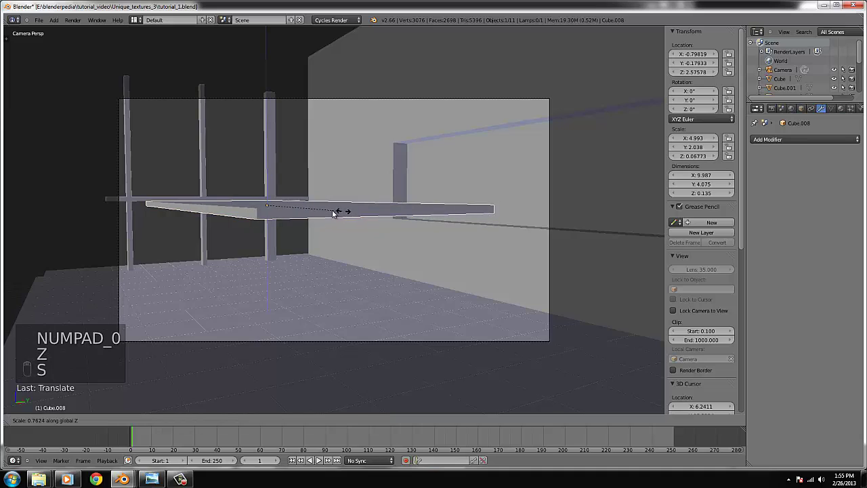
key("z")
left_click(327, 214)
left_click_drag(266, 175, 266, 189)
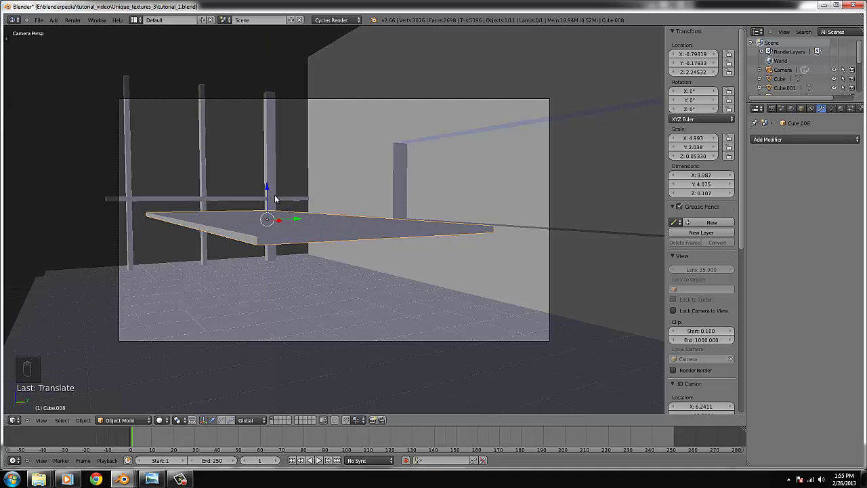
Shift the slab to about Y -0.35 and thin it to about 0.08 along Z.
left_click_drag(303, 221, 294, 226)
key("s")
key("z")
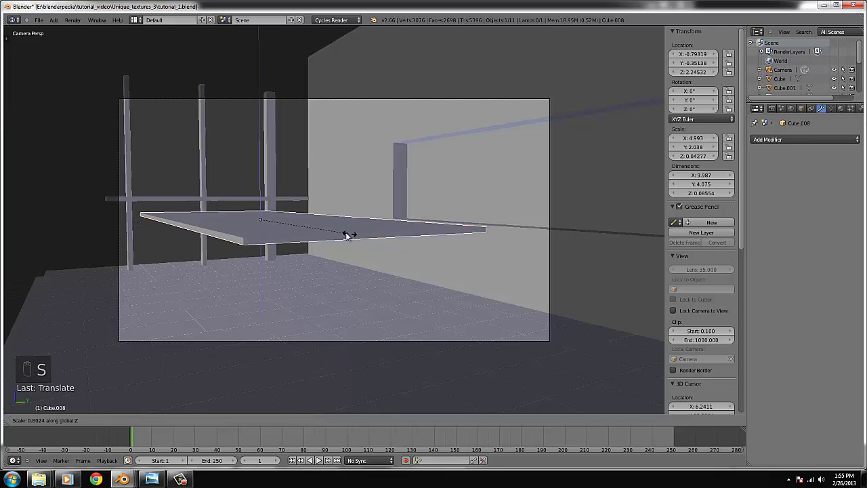
left_click(344, 232)
Reposition the slab against the camera framing to about X -1.37, Y -0.18, Z 2.13.
key("KP_7")
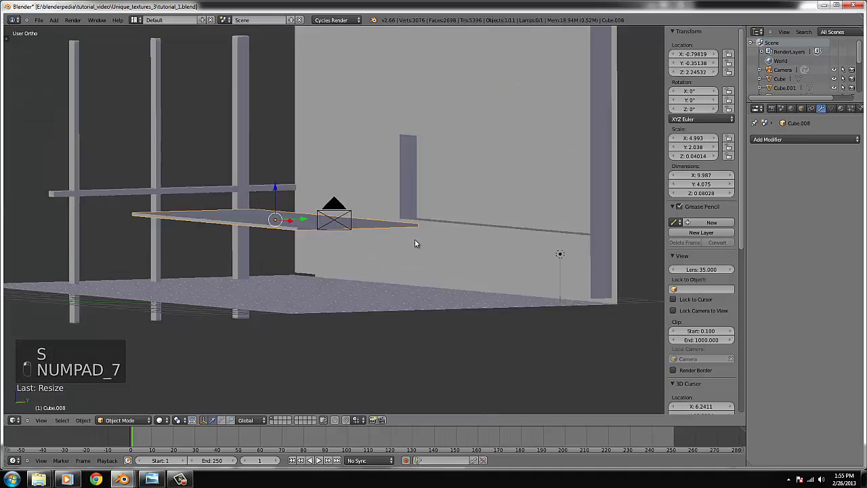
left_click_drag(356, 224, 348, 224)
key("KP_0")
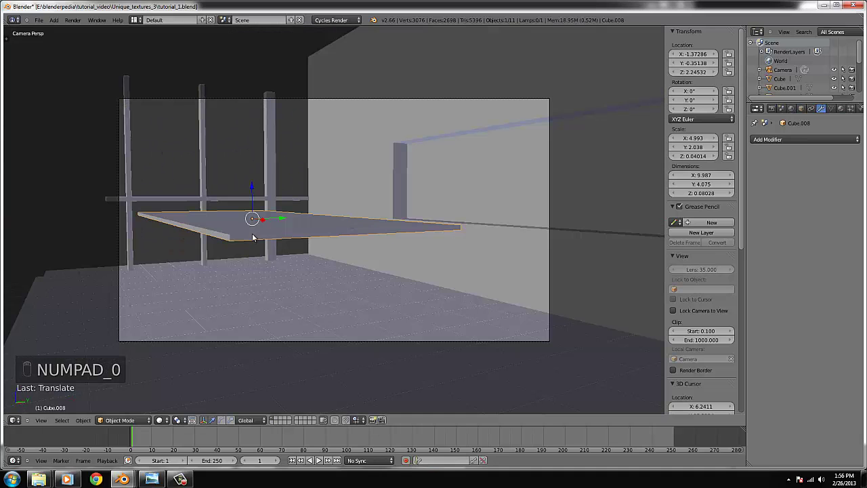
left_click_drag(283, 223, 289, 222)
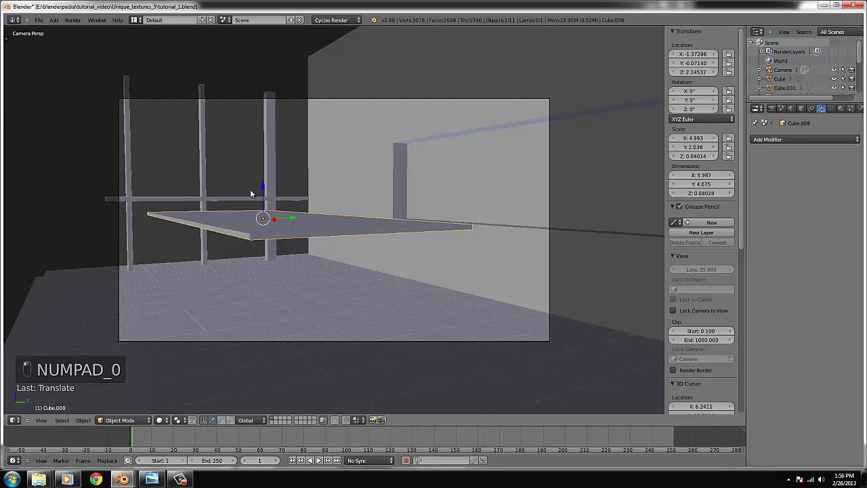
left_click_drag(264, 190, 285, 226)
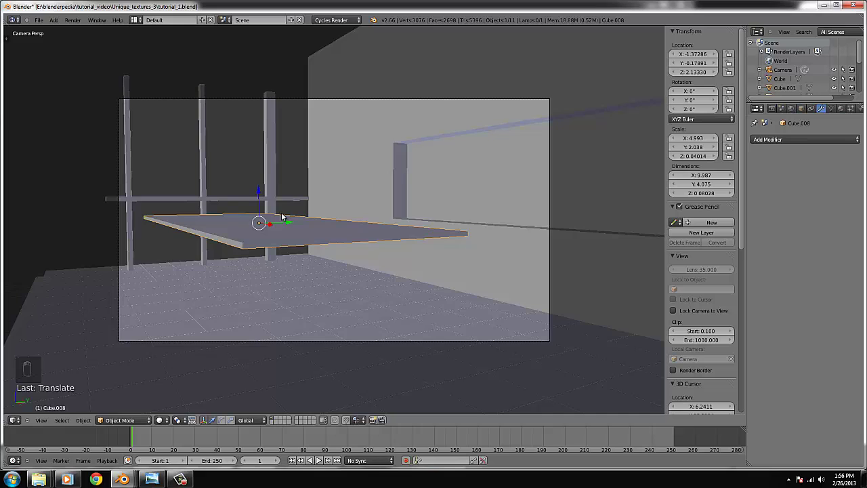
Narrow the slab to about 3.90 along Y and shift it to about Y -0.76.
key("KP_7")
scroll(406, 264, "up", 3)
key("s")
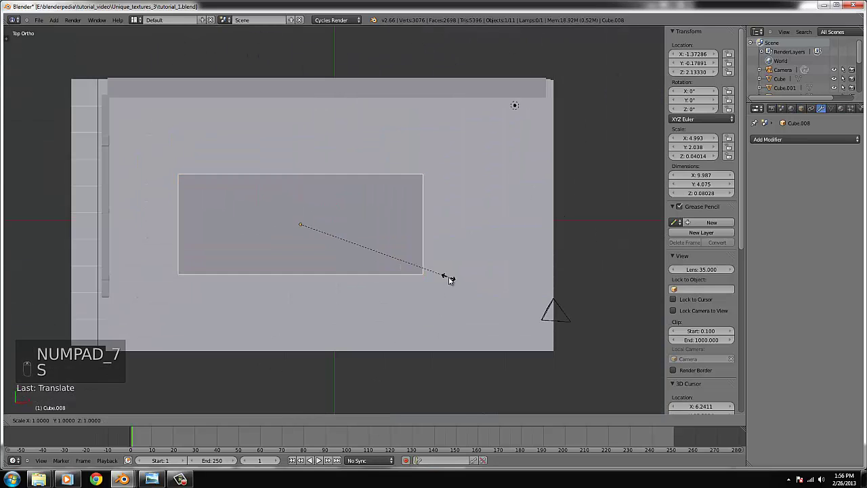
left_click(438, 277)
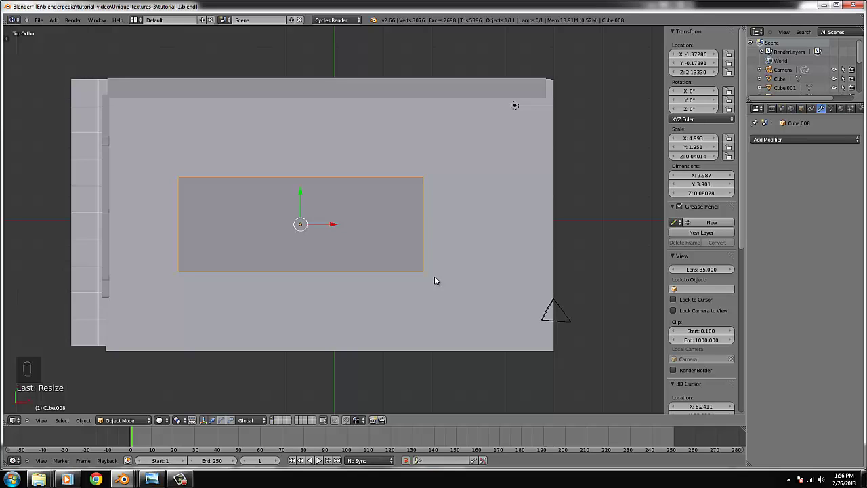
left_click_drag(307, 195, 302, 212)
middle_click_drag(435, 281, 354, 224)
key("KP_0")
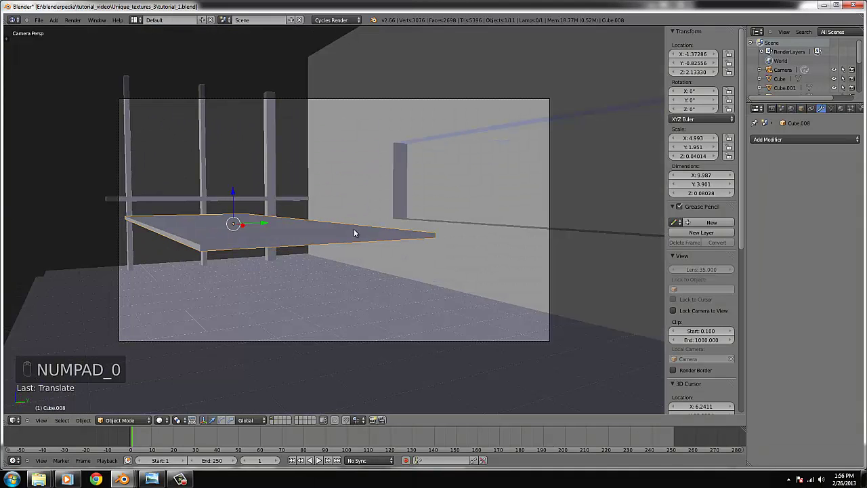
left_click_drag(267, 227, 271, 222)
Add a Subdivision Surface modifier to the countertop slab.
key("KP_7")
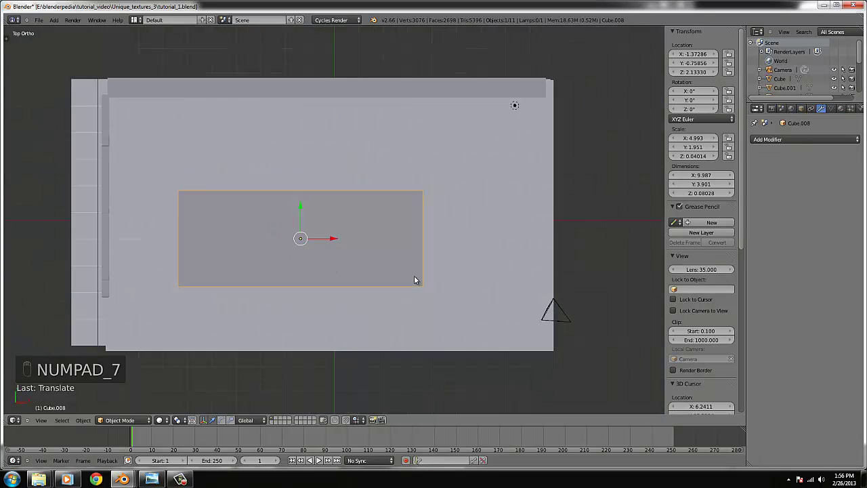
middle_click_drag(416, 281, 374, 275)
scroll(372, 272, "up", 4)
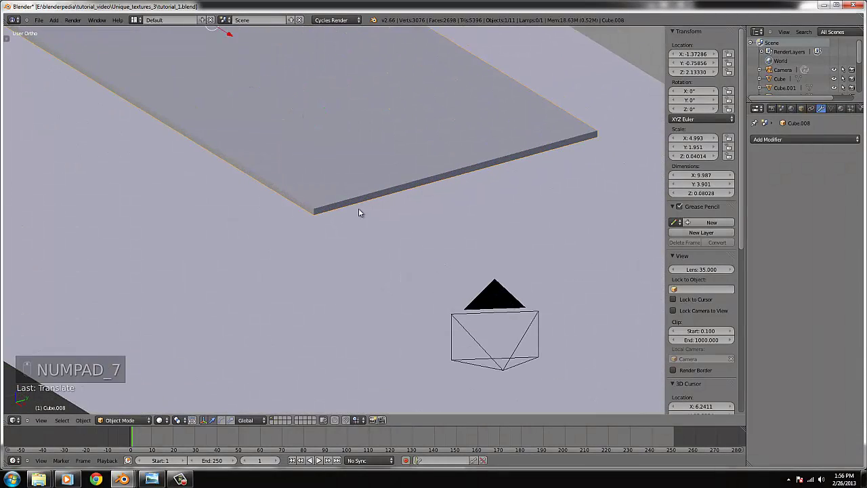
left_click(806, 139)
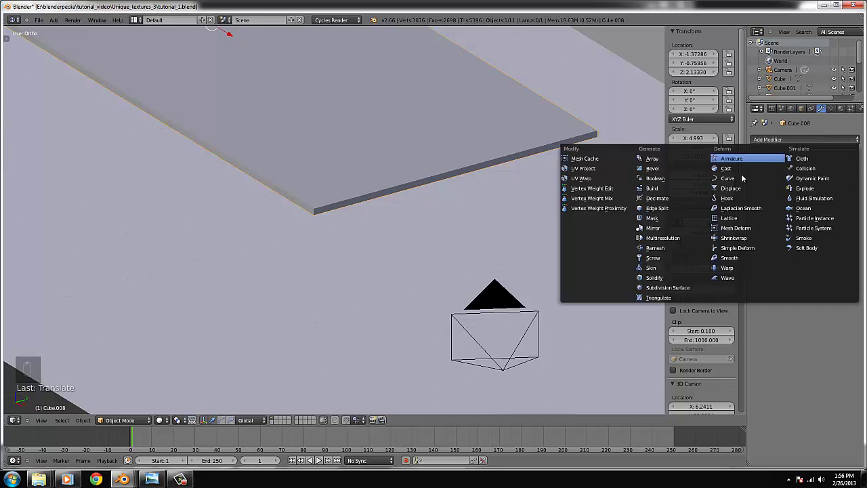
left_click(675, 288)
In Edit Mode, cut an edge loop across the slab and slide it to the short end nearest the camera, at about local X 0.99.
key("Tab")
scroll(441, 170, "down", 2)
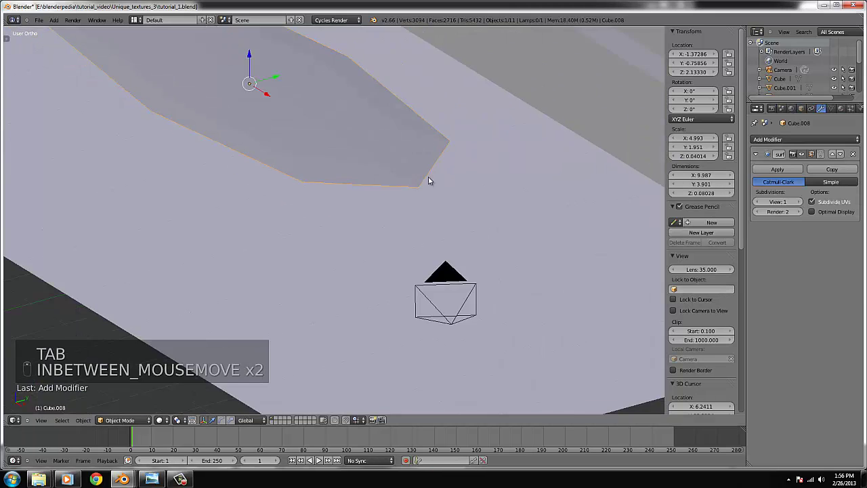
middle_click_drag(430, 183, 411, 210)
key("Tab")
key("ctrl+r")
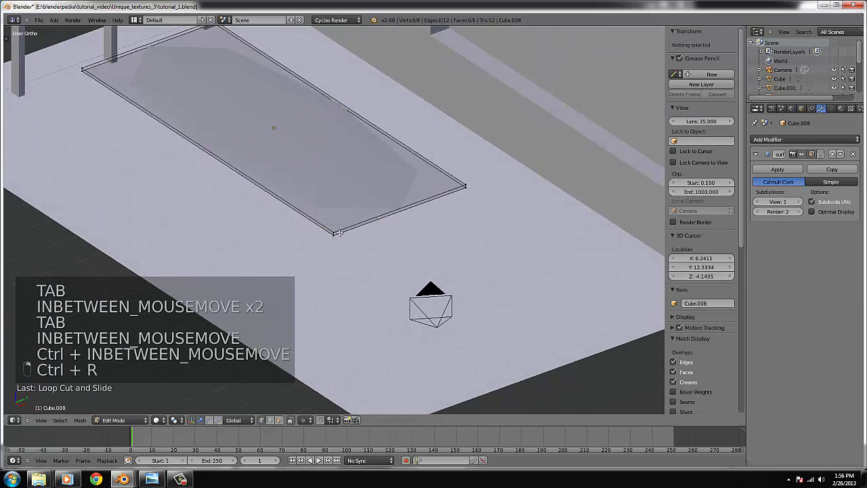
scroll(323, 204, "up", 2)
key("ctrl+r")
left_click(231, 168)
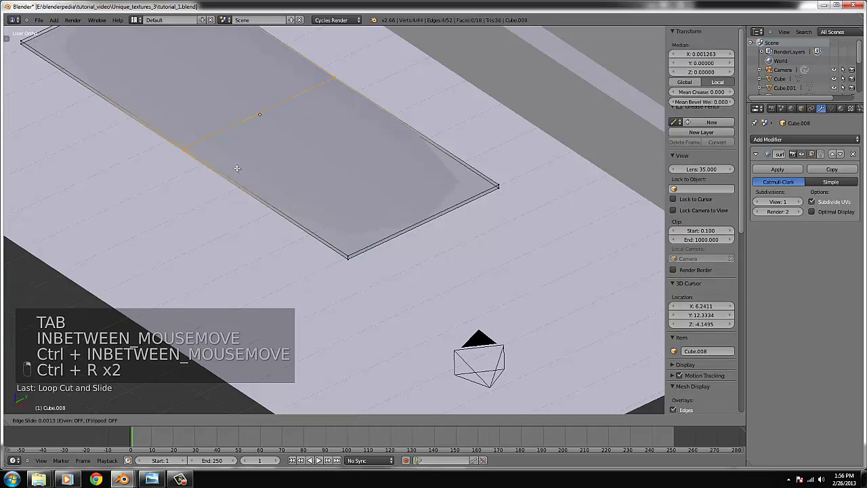
left_click(379, 251)
Cut a lengthwise edge loop and slide it close to the slab's long front edge, at about local Y -0.98.
scroll(379, 251, "up", 3)
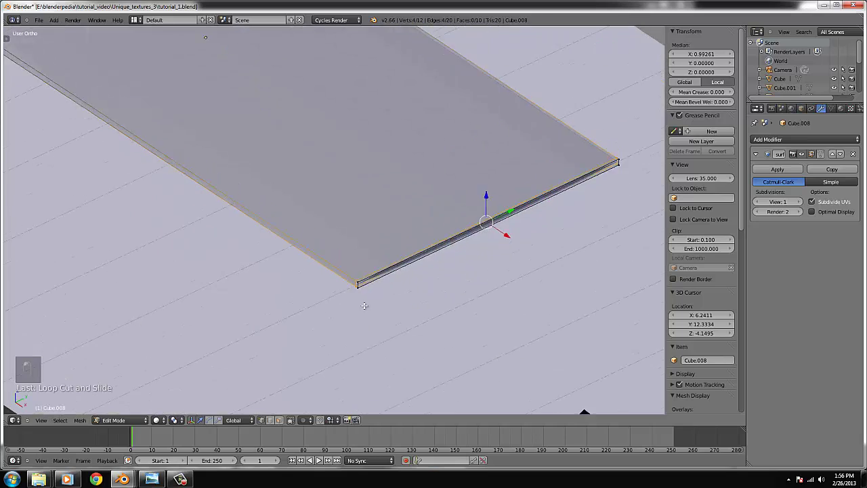
key("ctrl+r")
left_click(495, 263)
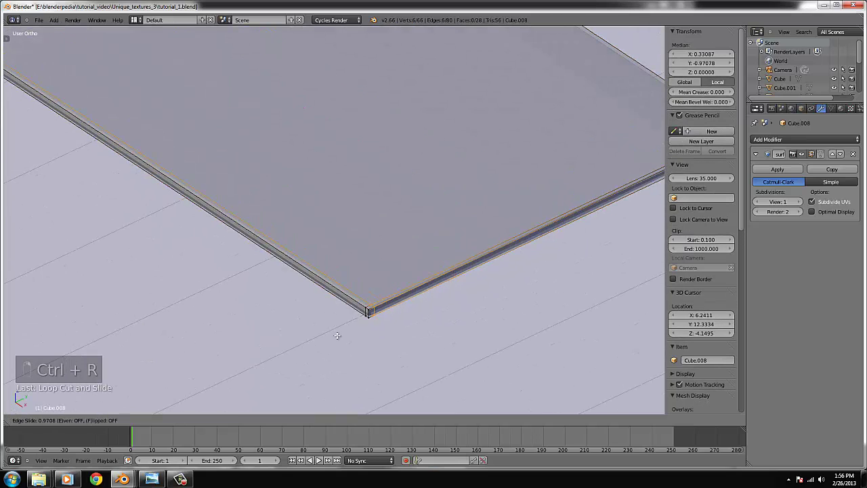
right_click(335, 337)
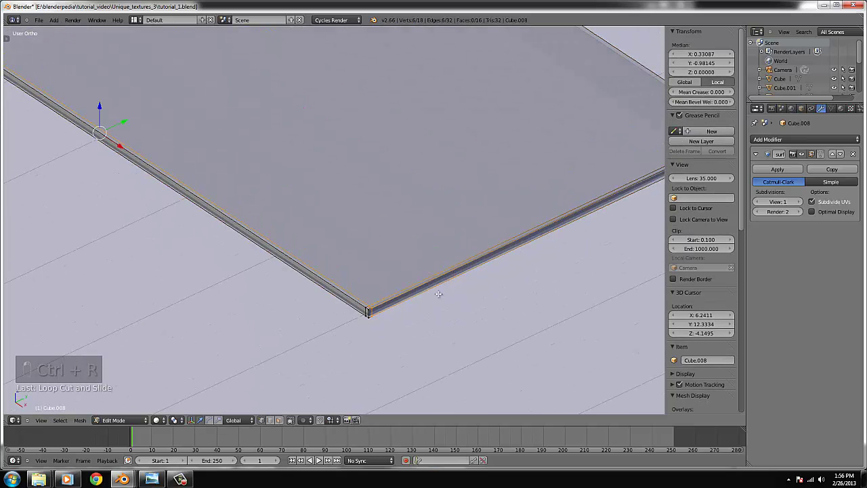
Cut another lengthwise edge loop and slide it close to the slab's opposite long edge, at about local Y 0.98.
middle_click_drag(438, 293, 380, 288)
key("ctrl+r")
left_click(371, 261)
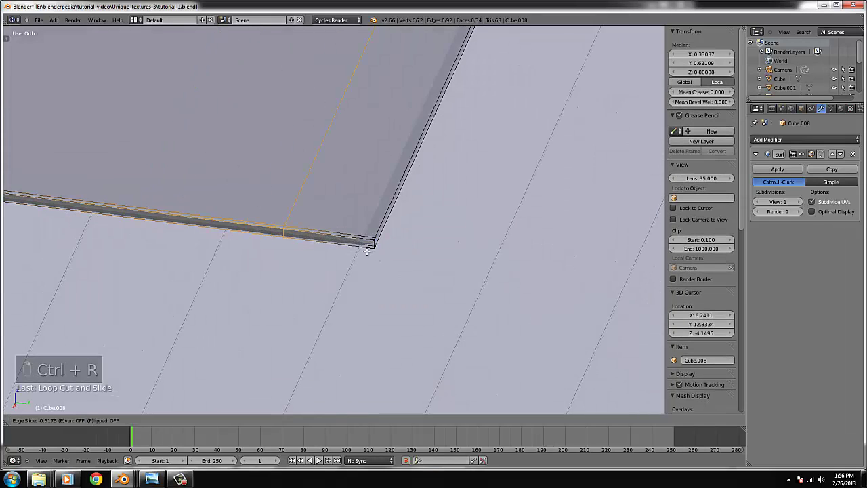
left_click(439, 258)
Cut an edge loop across the slab and slide it close to the remaining unsupported short end.
middle_click_drag(440, 257, 294, 200)
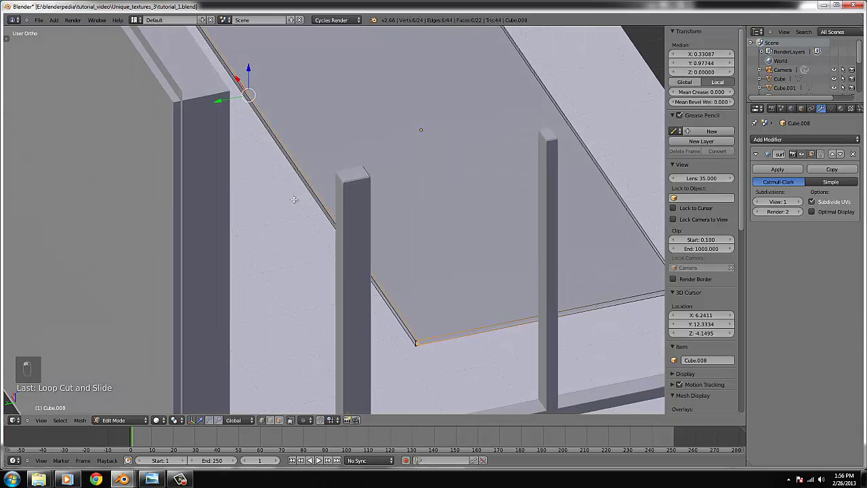
key("ctrl+r")
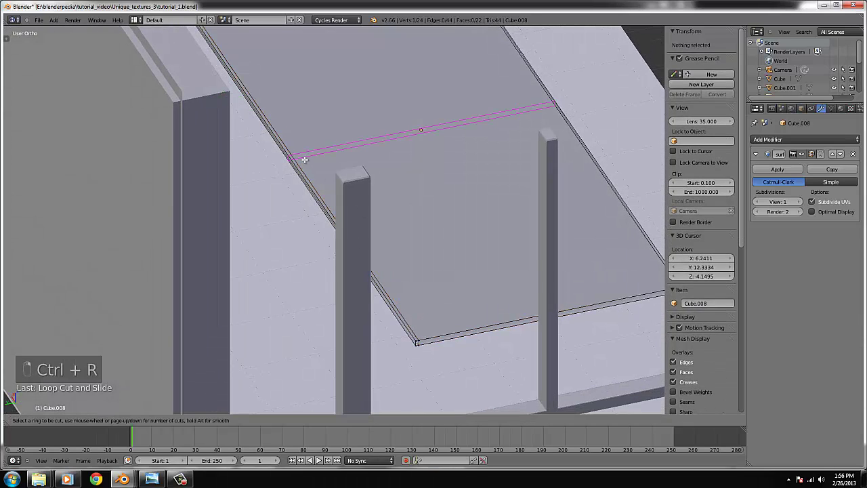
left_click(304, 160)
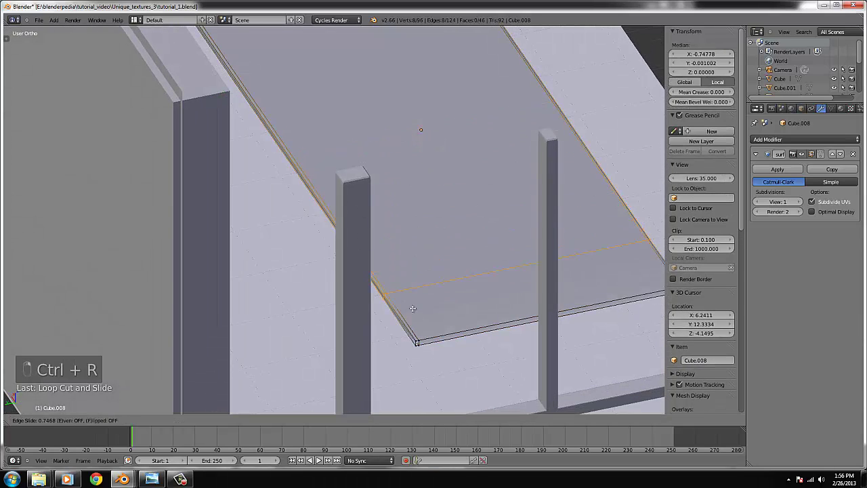
left_click(436, 339)
Cut a horizontal edge loop around the slab's thin sides and slide it toward the bottom edge.
middle_click_drag(436, 339, 271, 285)
scroll(166, 264, "up", 5)
key("ctrl+r")
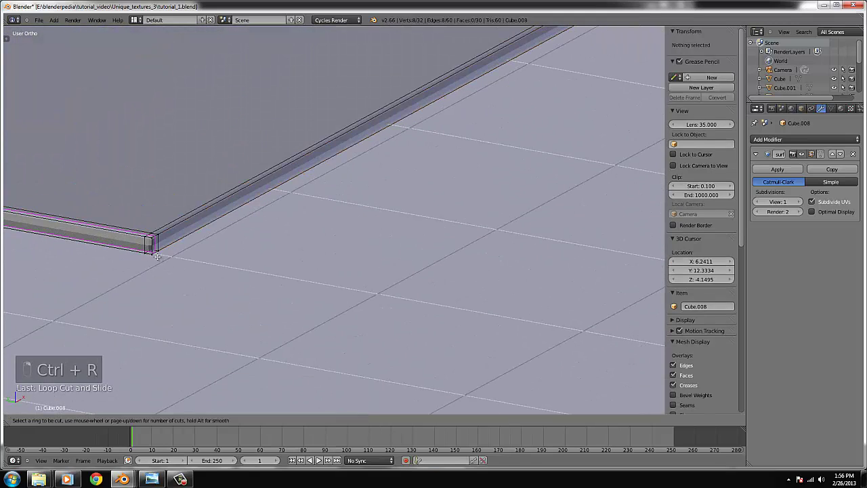
left_click(153, 248)
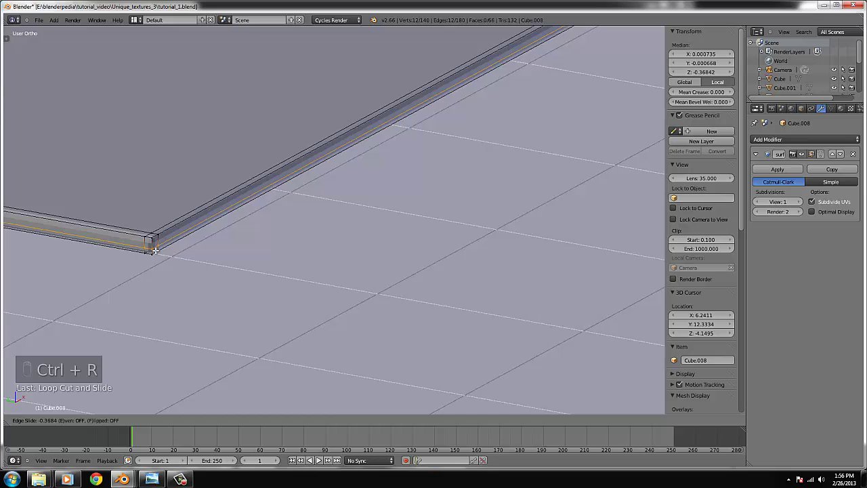
left_click(155, 251)
Cut a second horizontal edge loop around the slab's sides at about local Z 0.42 and return to Object Mode.
key("ctrl+r")
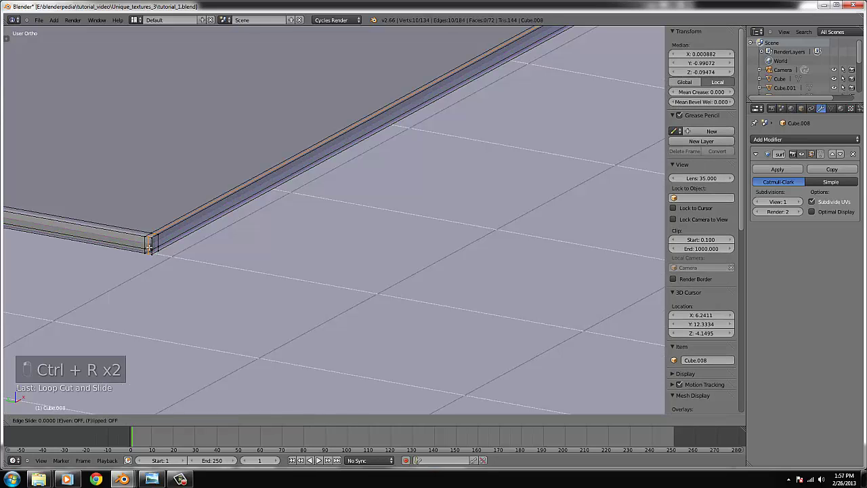
key("ctrl+z")
key("ctrl+r")
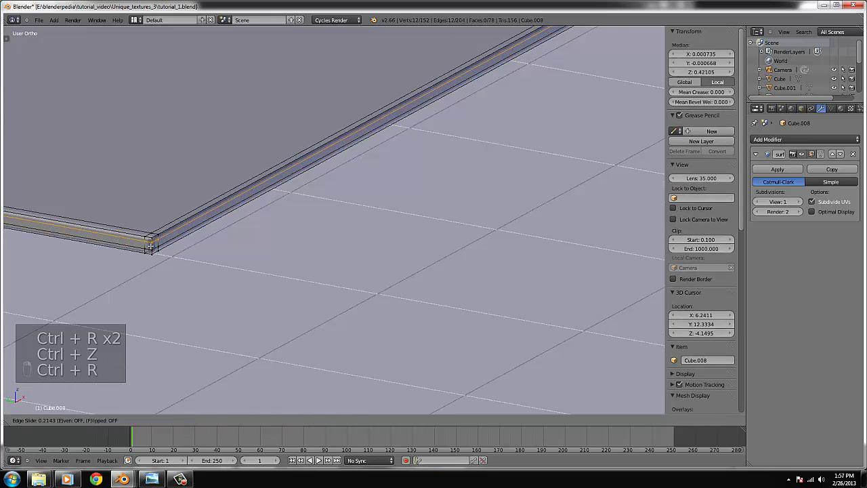
key("Tab")
middle_click_drag(227, 235, 320, 265)
scroll(320, 265, "up", 5)
key("Tab")
key("Tab")
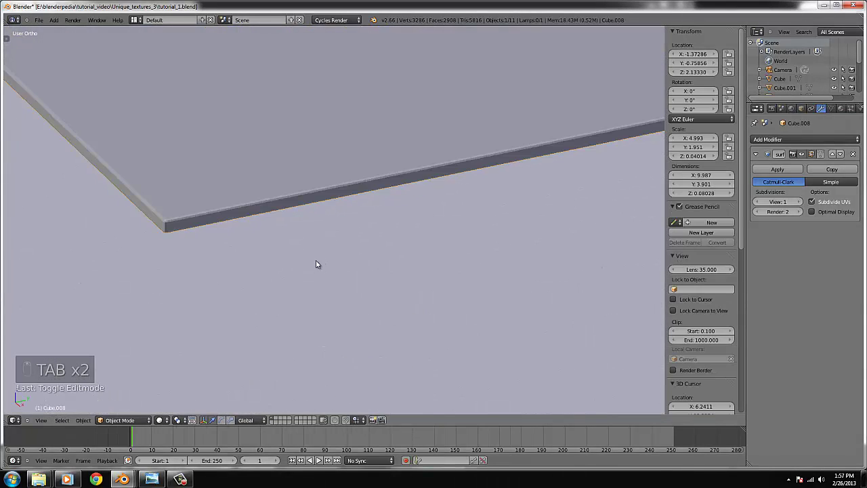
Examine the countertop and sink layout in the kitchen reference photo and in the finished kitchen scene.
key("KP_7")
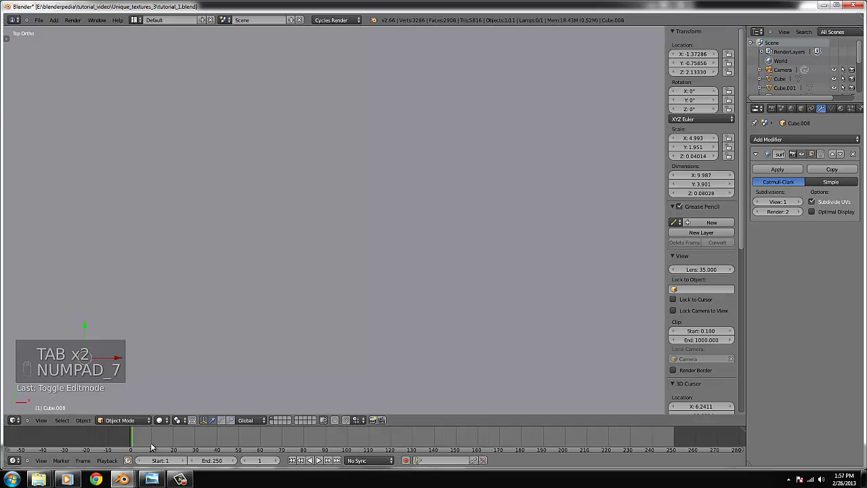
left_click(152, 480)
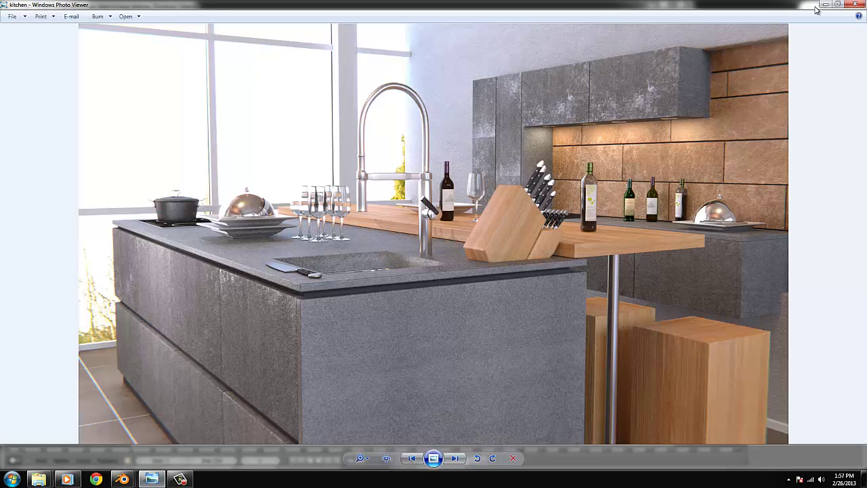
mouse_move(122, 480)
left_click(142, 432)
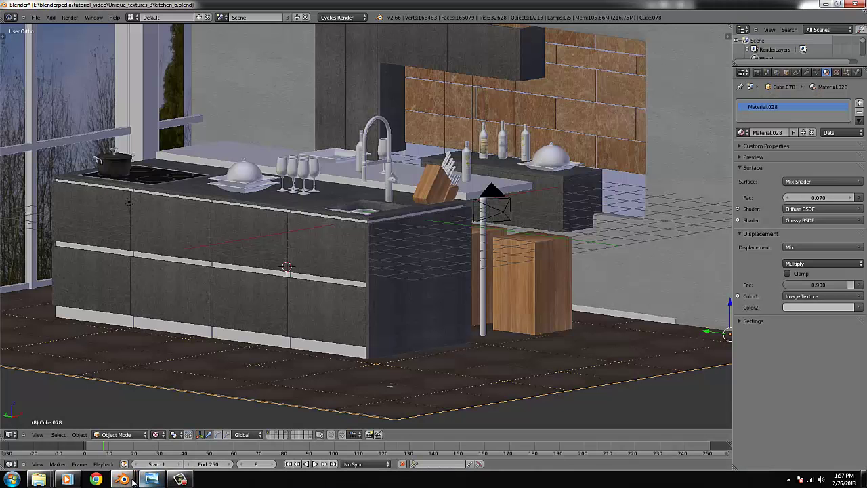
mouse_move(122, 480)
left_click(254, 434)
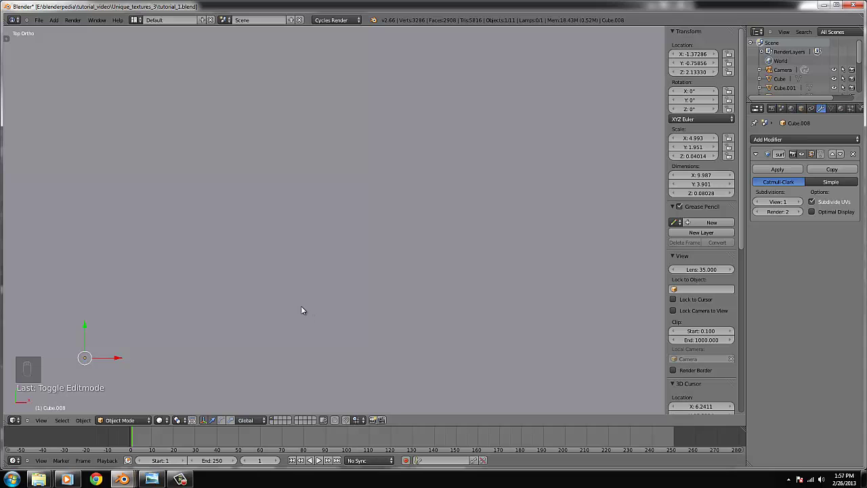
Show the slab in a wireframe top view and enter Edit Mode.
key("KP_7")
key("z")
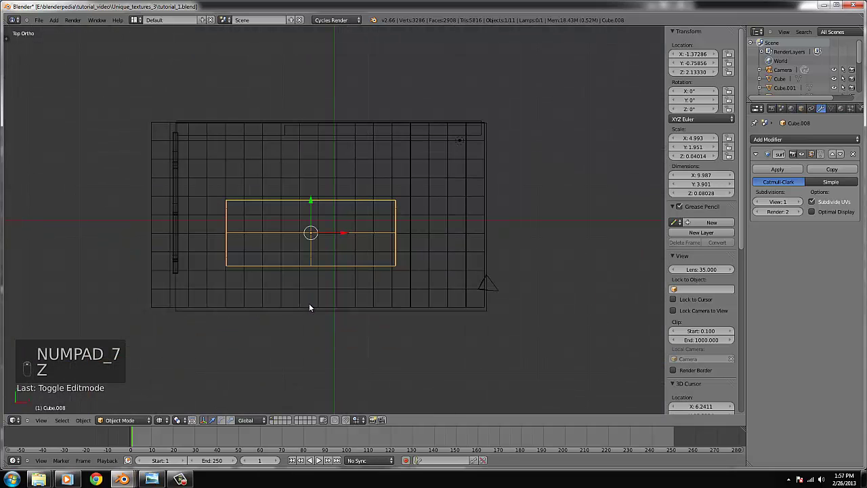
key("Tab")
middle_click_drag(351, 296, 244, 273)
key("KP_7")
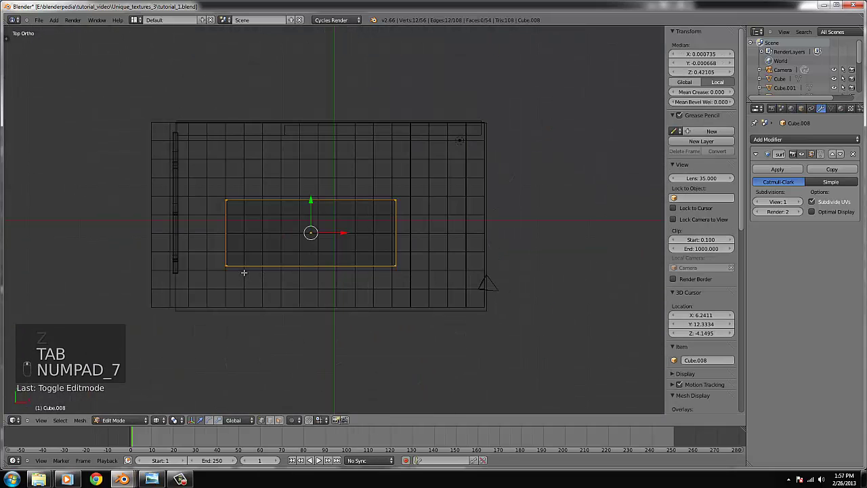
key("Tab")
key("Tab")
scroll(349, 287, "up", 5)
key("Tab")
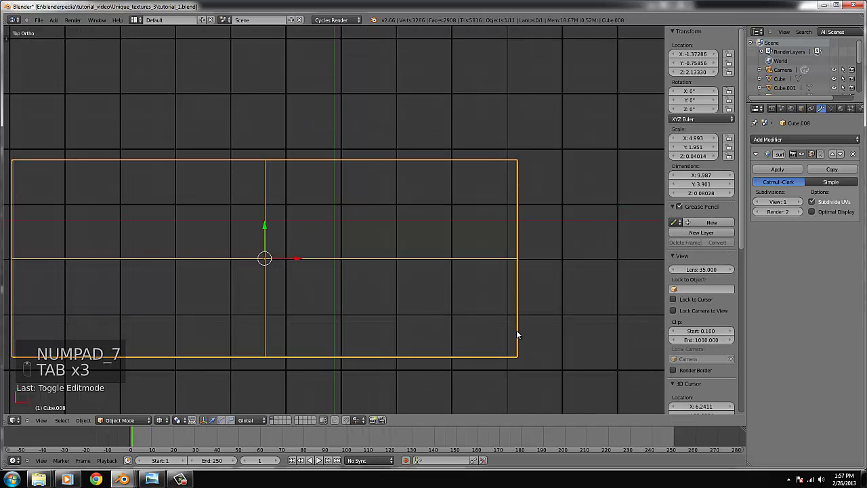
key("Tab")
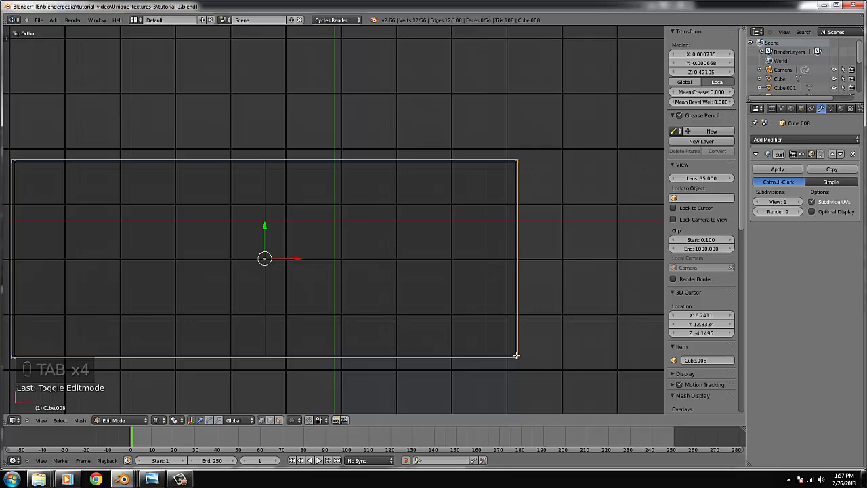
Cut an edge loop across the slab and slide it to about local X 0.90.
key("a")
key("ctrl+r")
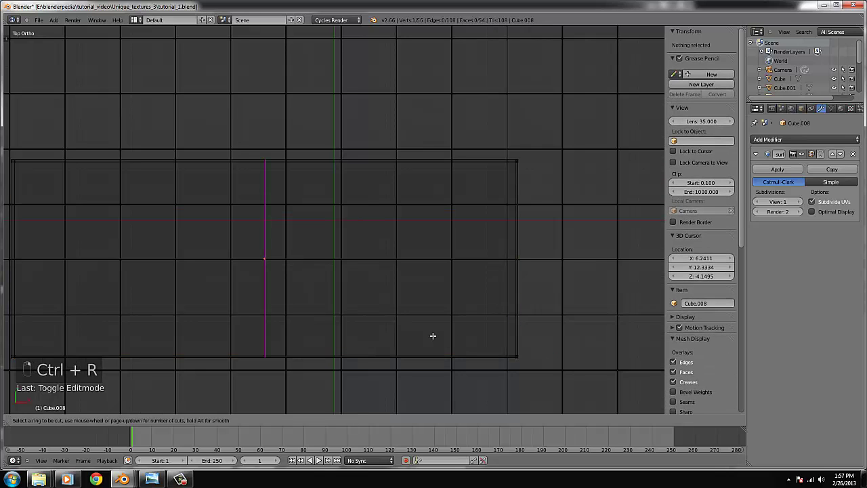
left_click(304, 327)
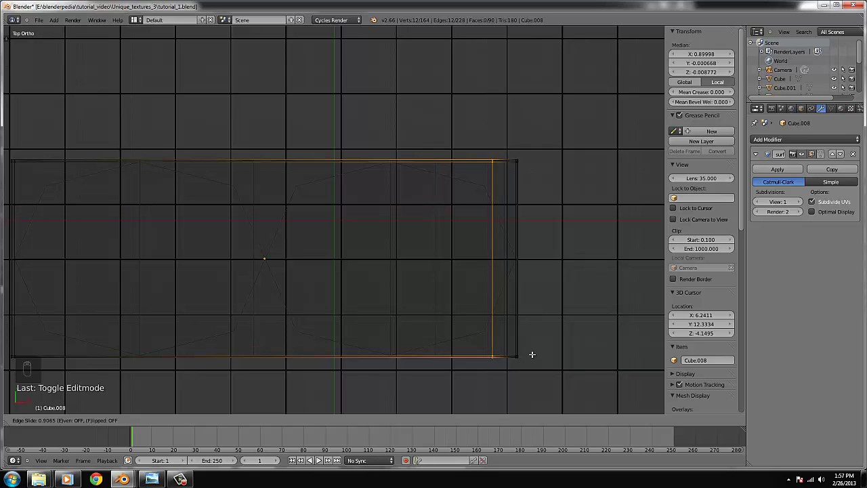
left_click(532, 354)
Cut a lengthwise edge loop and slide it toward the slab's front edge, at about local Y -0.78.
key("a")
key("ctrl+r")
left_click(520, 299)
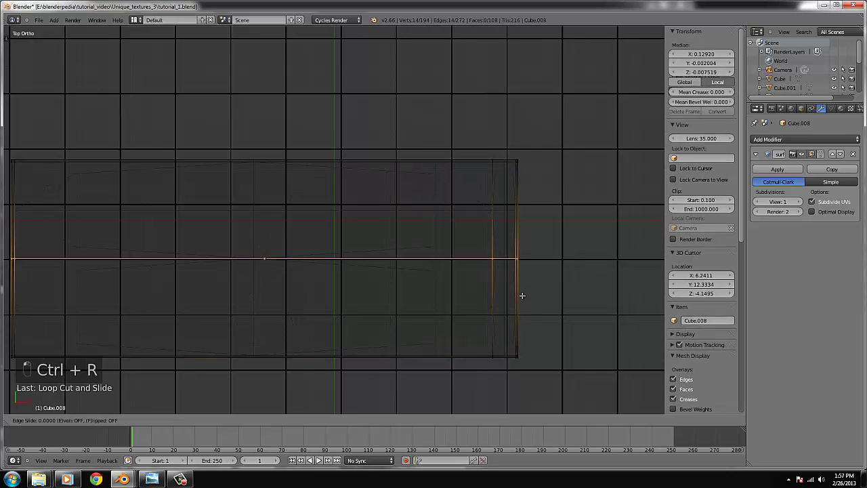
left_click(522, 366)
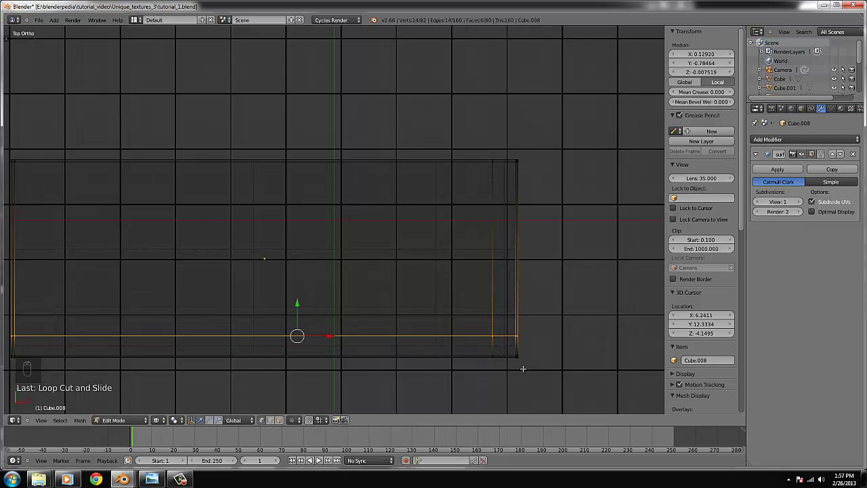
Cut a further lengthwise edge loop between the slab's middle and front, at about local Y -0.3.
key("a")
key("ctrl+r")
left_click(514, 271)
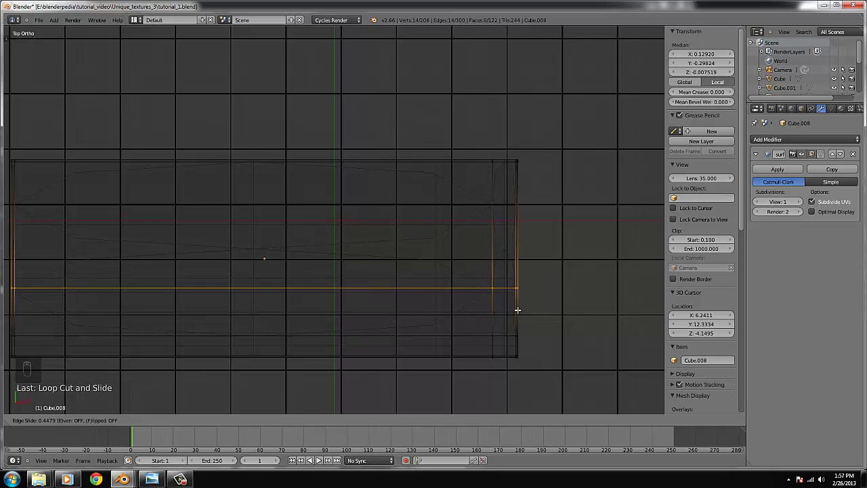
left_click(517, 306)
Cut another edge loop across the slab at about local X 0.68 and switch back to solid shading.
key("ctrl+r")
left_click(399, 339)
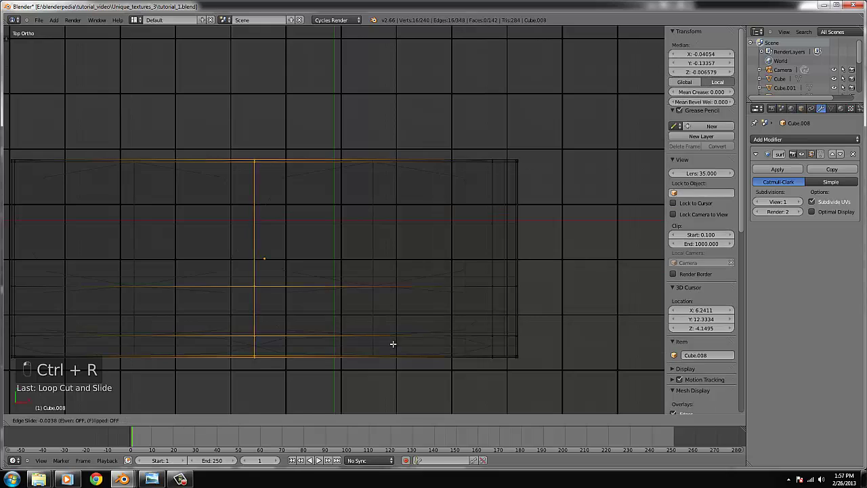
left_click(524, 347)
middle_click_drag(522, 350, 465, 319)
scroll(358, 288, "up", 2)
key("z")
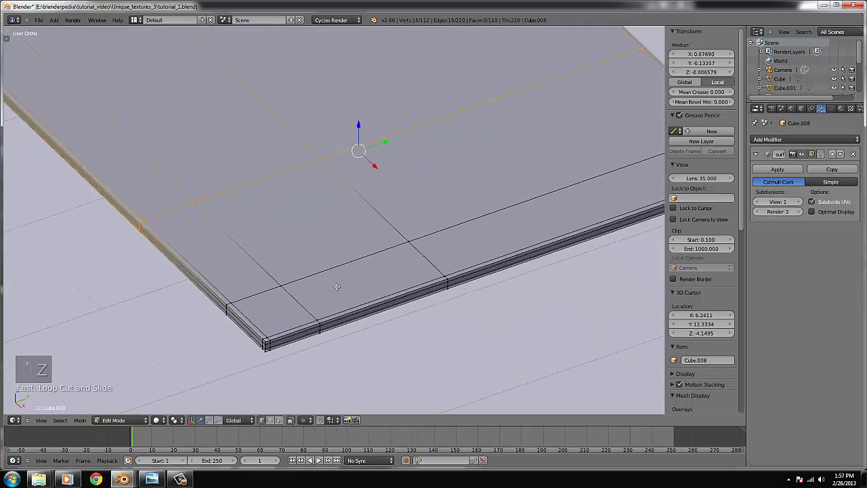
right_click(304, 257)
key("z")
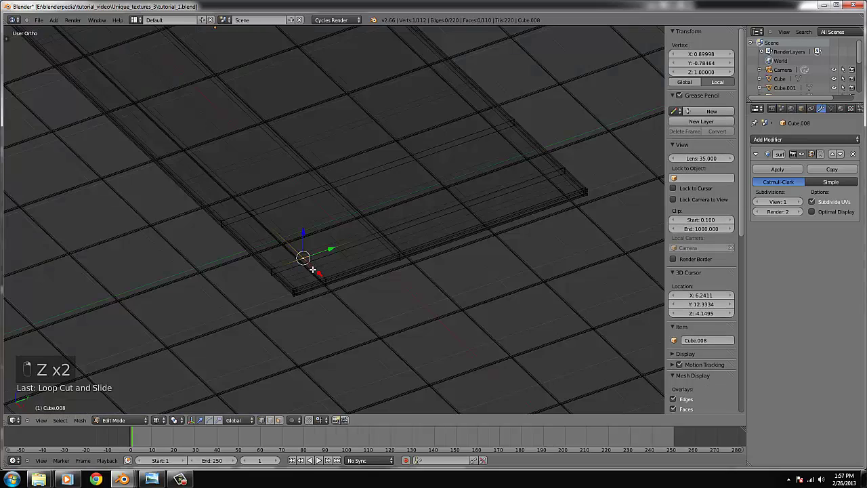
scroll(278, 285, "up", 3)
right_click(270, 312)
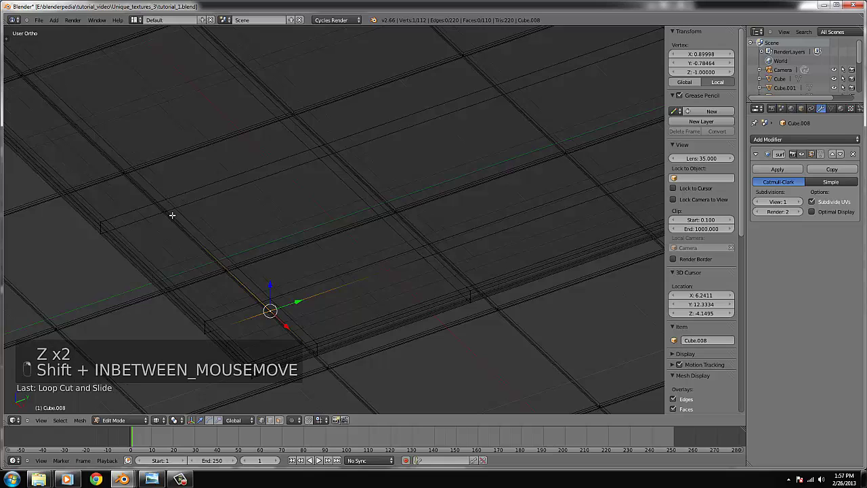
key("Tab")
key("z")
scroll(353, 272, "down", 4)
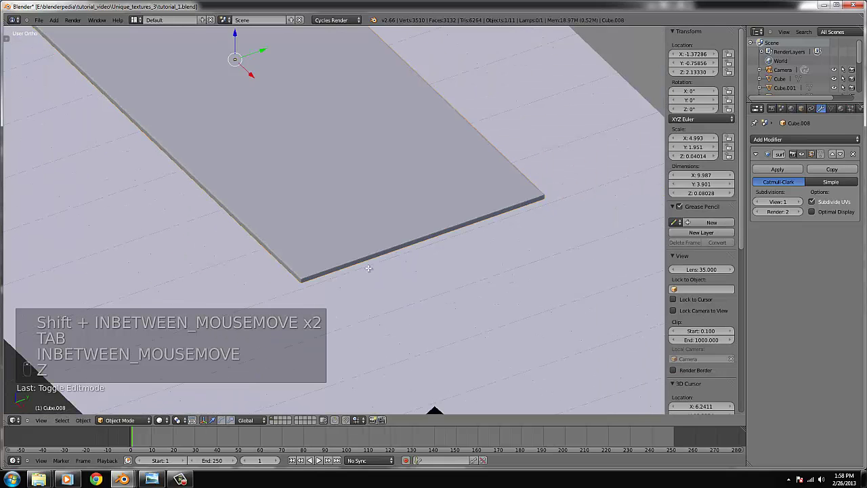
Apply the slab's Subdivision Surface modifier in Object Mode and return to Edit Mode.
key("Tab")
key("Tab")
key("Tab")
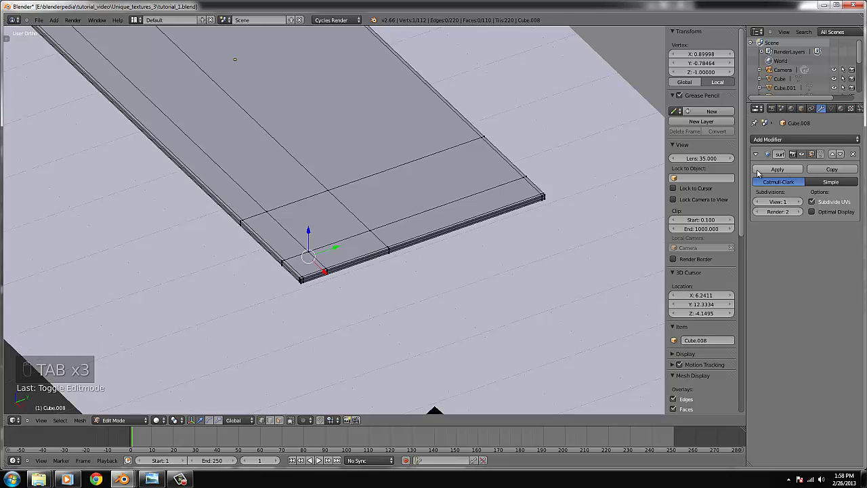
key("Tab")
left_click(775, 171)
key("Tab")
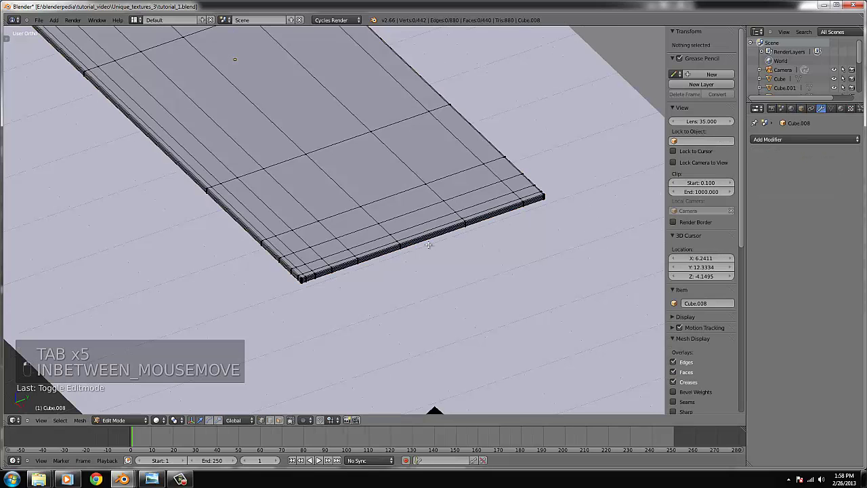
Select the nine vertices of the two-by-two block of top faces near the slab's front corner and delete those faces.
scroll(305, 297, "up", 3)
right_click(278, 311)
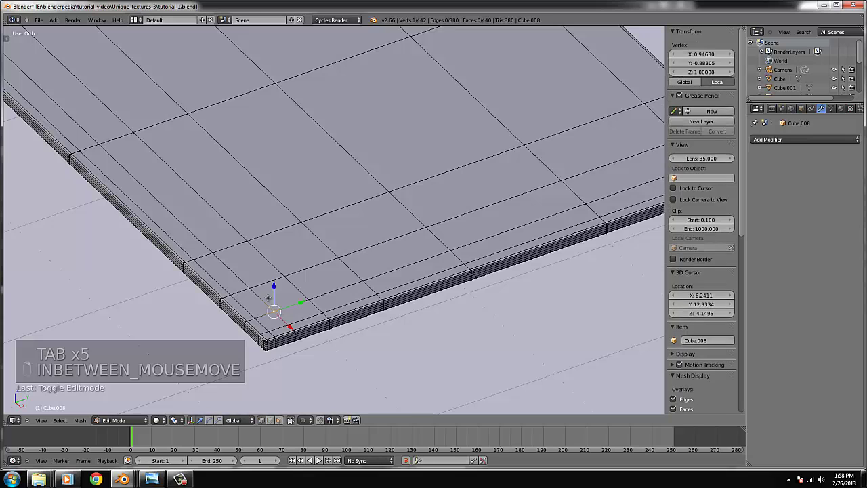
right_click(251, 290, "shift")
right_click(213, 256, "shift")
right_click(304, 223, "shift")
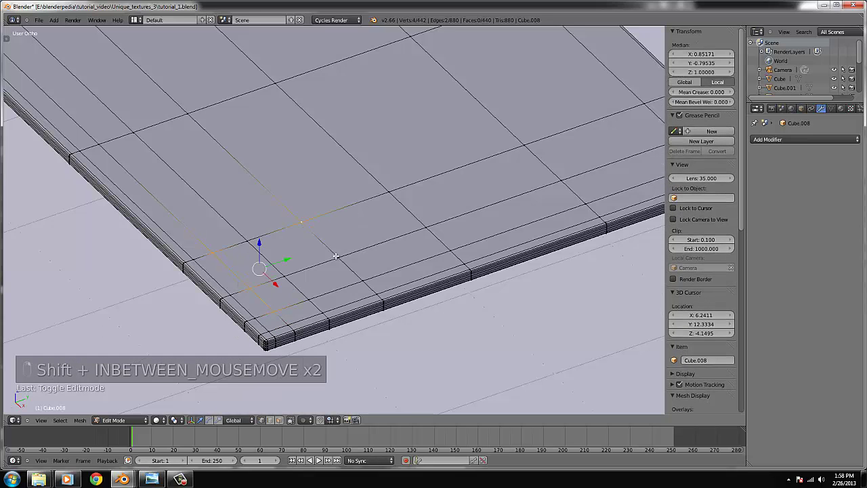
right_click(339, 256, "shift")
right_click(363, 282, "shift")
right_click(282, 274, "shift")
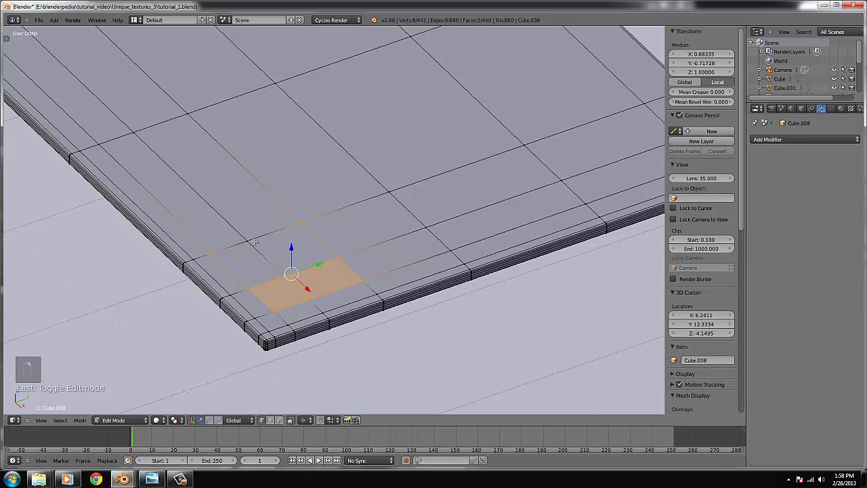
right_click(256, 242, "shift")
key("x")
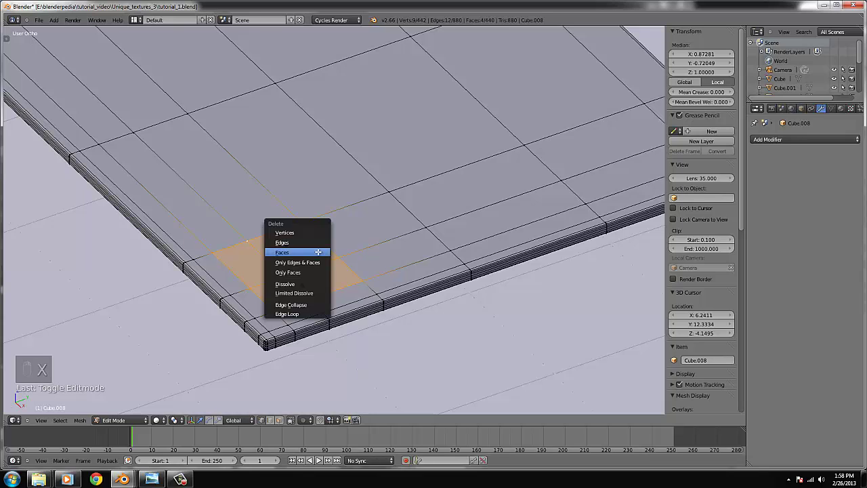
left_click(318, 253)
middle_click_drag(280, 266, 267, 272)
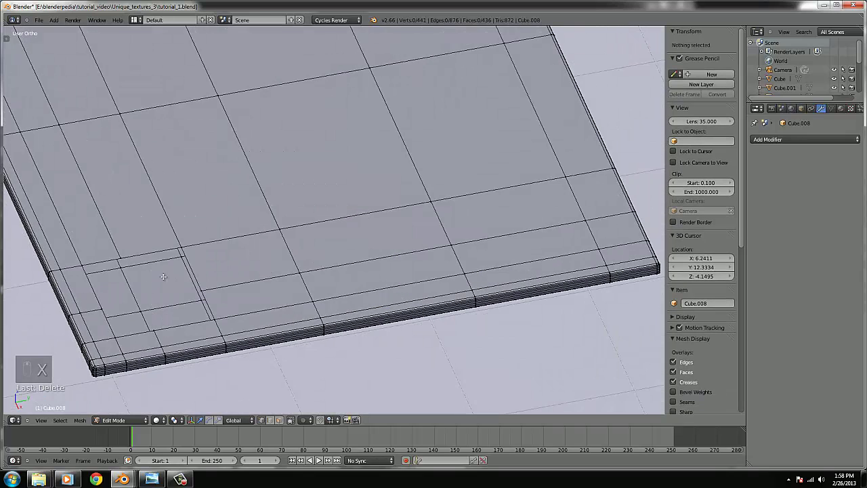
middle_click_drag(147, 273, 227, 248)
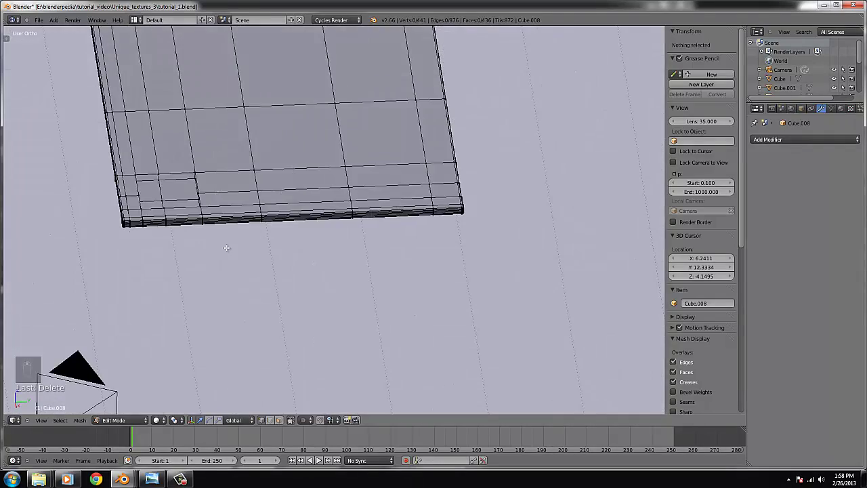
Check the slab in Object Mode, return to Edit Mode and undo the face deletion near its front corner.
key("Tab")
key("Tab")
key("z")
key("z")
key("Tab")
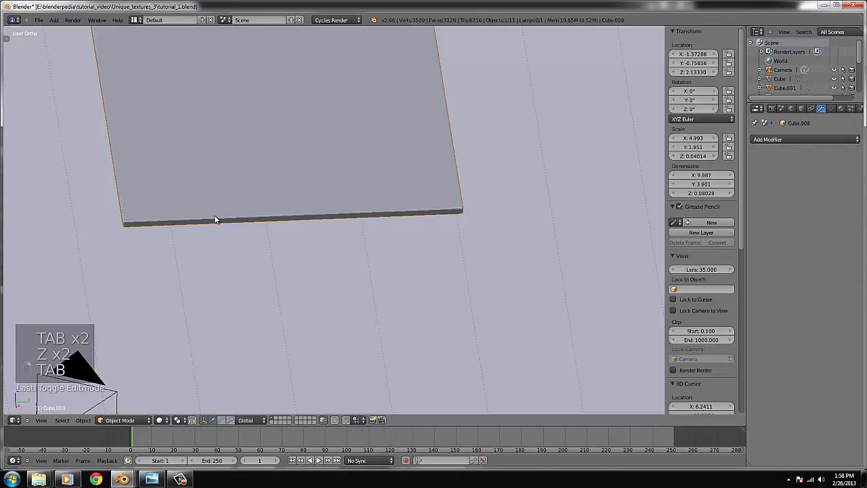
middle_click_drag(217, 219, 238, 227)
key("Tab")
key("ctrl+z")
key("ctrl+z")
key("ctrl+z")
key("ctrl+z")
key("ctrl+z")
key("ctrl+z")
key("ctrl+z")
key("ctrl+z")
key("ctrl+z")
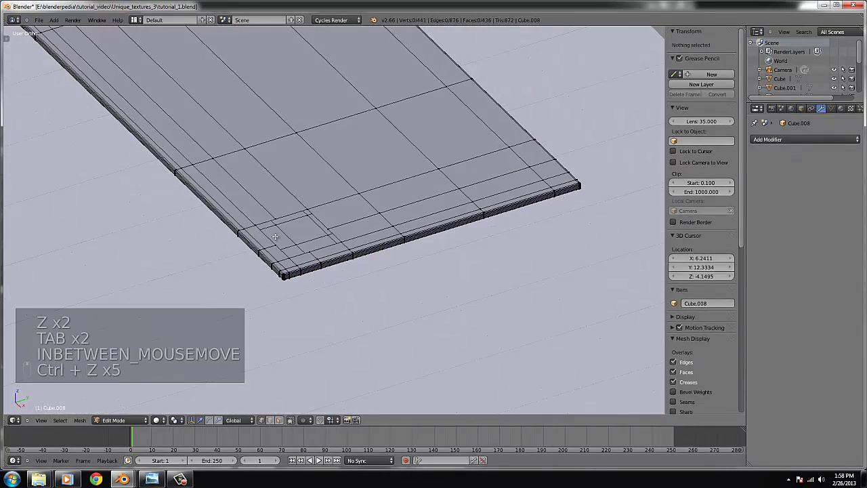
middle_click_drag(274, 235, 436, 300)
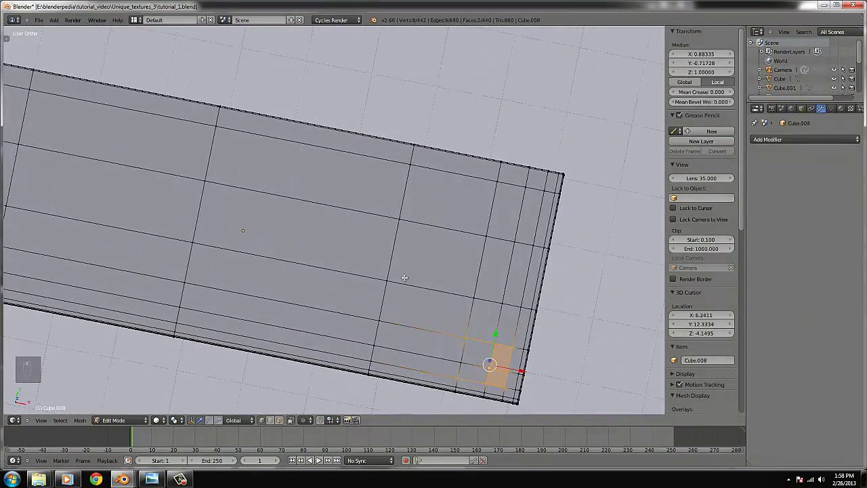
key("KP_7")
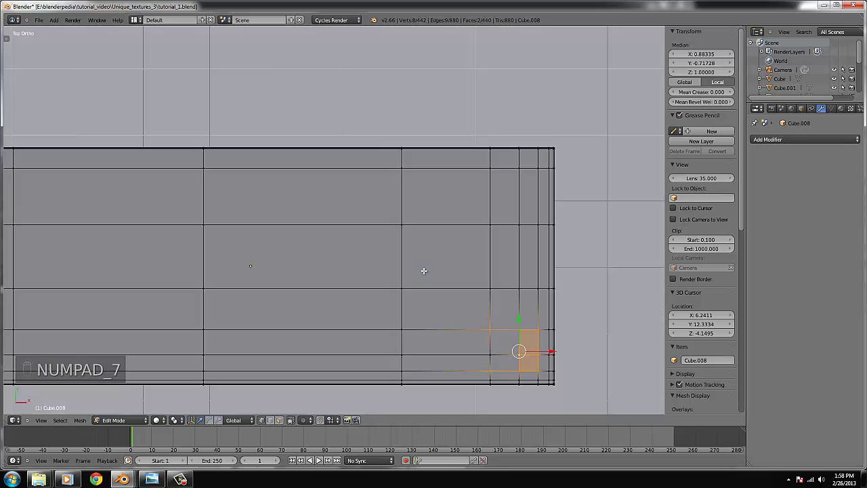
Undo the applied subdivision of the slab's mesh, back to the coarser grid of edge loops.
key("ctrl+z")
key("ctrl+z")
key("ctrl+z")
key("ctrl+z")
key("ctrl+z")
key("ctrl+z")
key("ctrl+z")
key("ctrl+z")
key("ctrl+z")
key("ctrl+z")
key("ctrl+z")
key("ctrl+z")
key("ctrl+z")
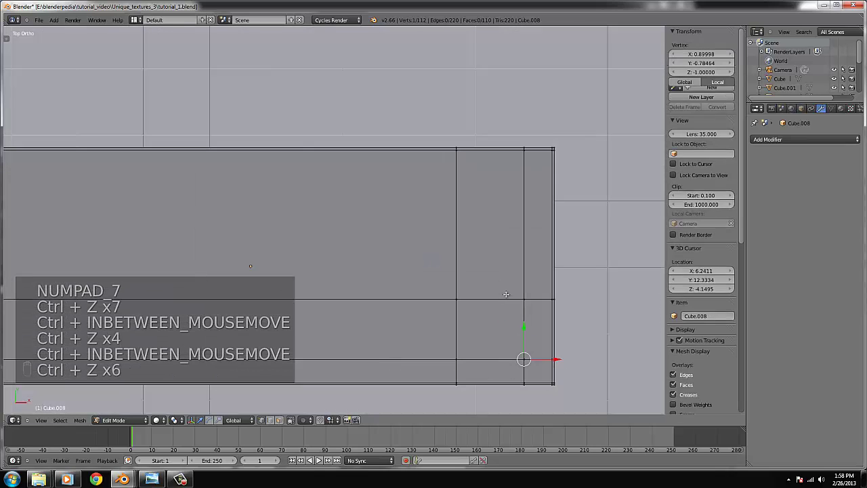
key("ctrl+z")
key("ctrl+z")
key("Tab")
key("Tab")
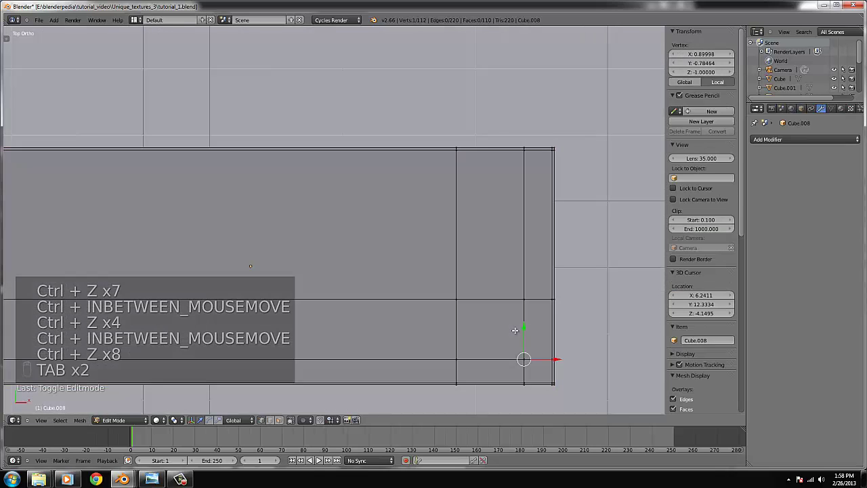
Undo the edge loops cut for the sink opening and switch the slab to Object Mode.
key("Tab")
key("Tab")
key("Tab")
key("ctrl+z")
key("ctrl+z")
key("ctrl+z")
key("ctrl+z")
key("ctrl+z")
key("ctrl+z")
key("ctrl+z")
key("ctrl+z")
key("ctrl+z")
key("ctrl+z")
key("ctrl+z")
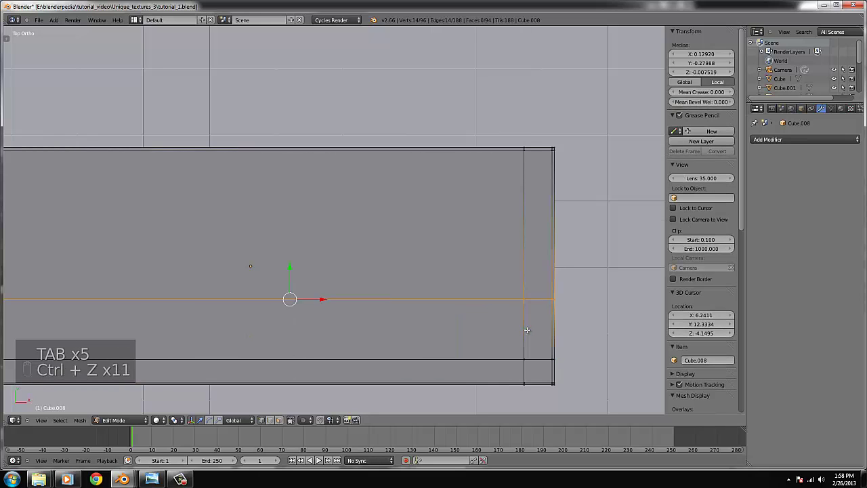
key("ctrl+z")
key("Tab")
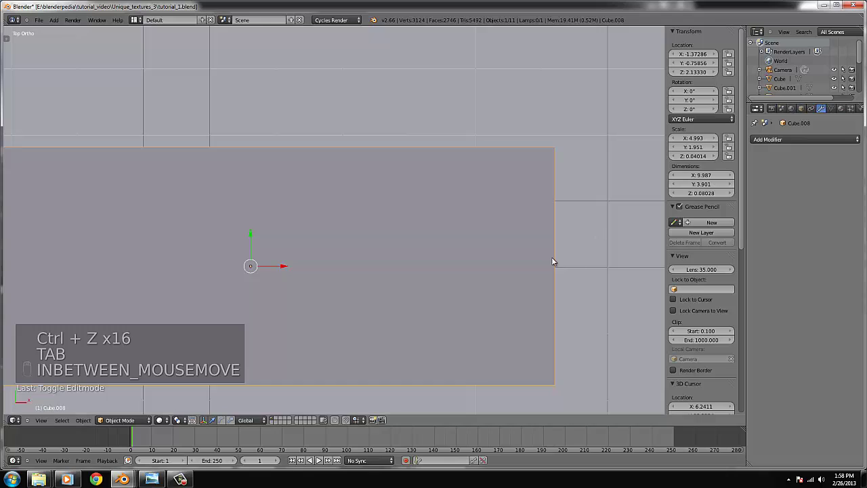
Add a Subdivision Surface modifier to the slab, apply it in Object Mode and return to Edit Mode.
middle_click_drag(552, 256, 559, 191)
left_click(820, 139)
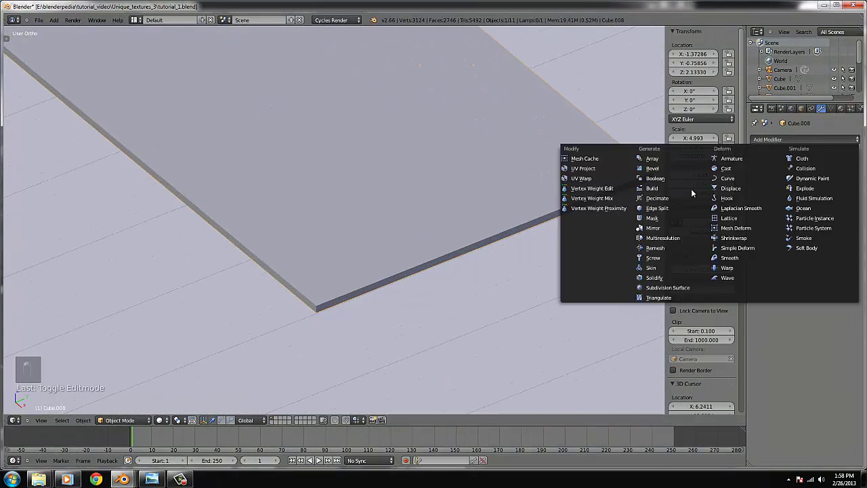
left_click(675, 293)
key("Tab")
key("Tab")
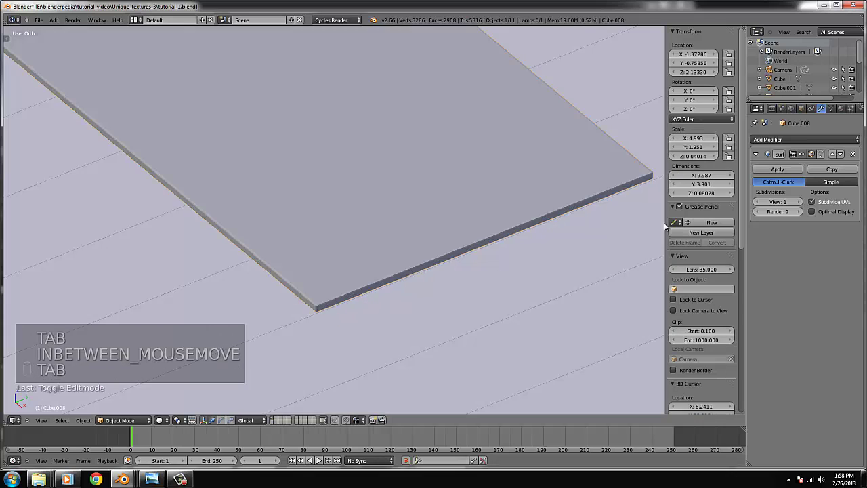
left_click(776, 169)
key("Tab")
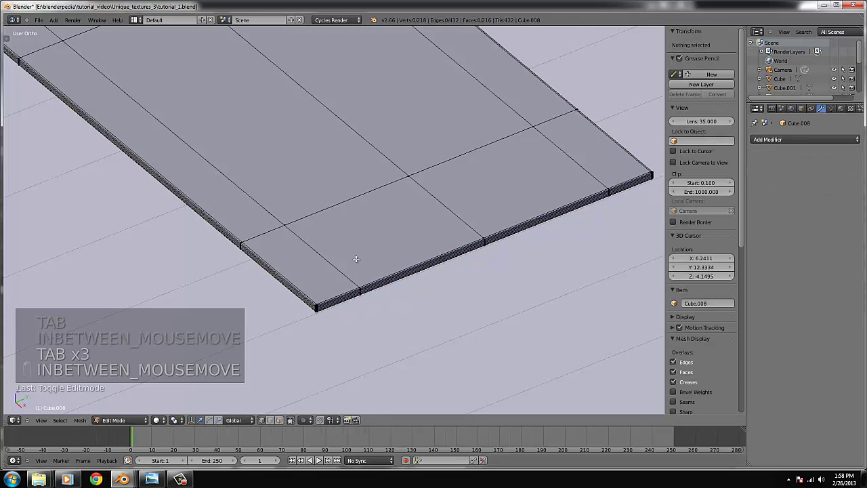
Cut two edge loops across the slab near its +X end, at about local X 0.9 and 0.6.
key("KP_7")
scroll(372, 236, "down", 3)
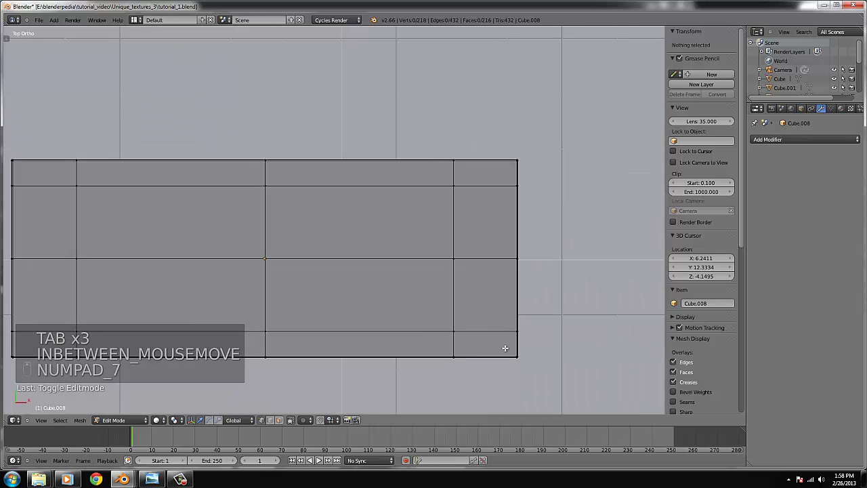
key("ctrl+r")
left_click(505, 328)
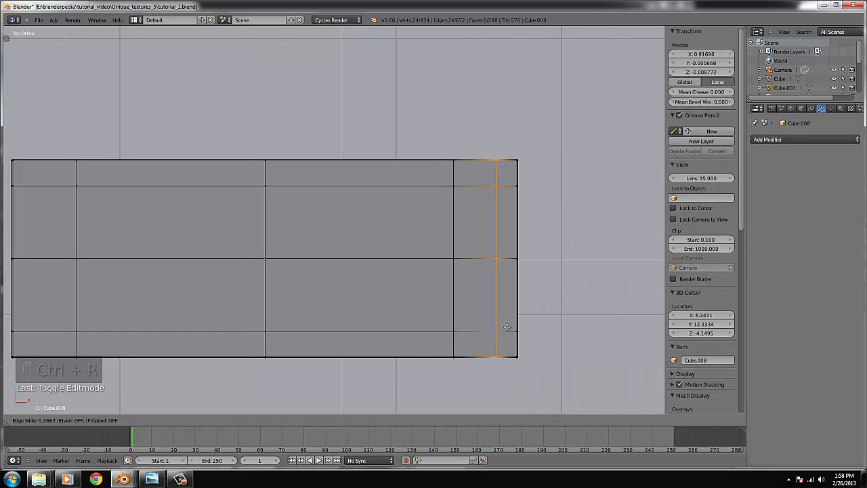
left_click(504, 328)
key("ctrl+r")
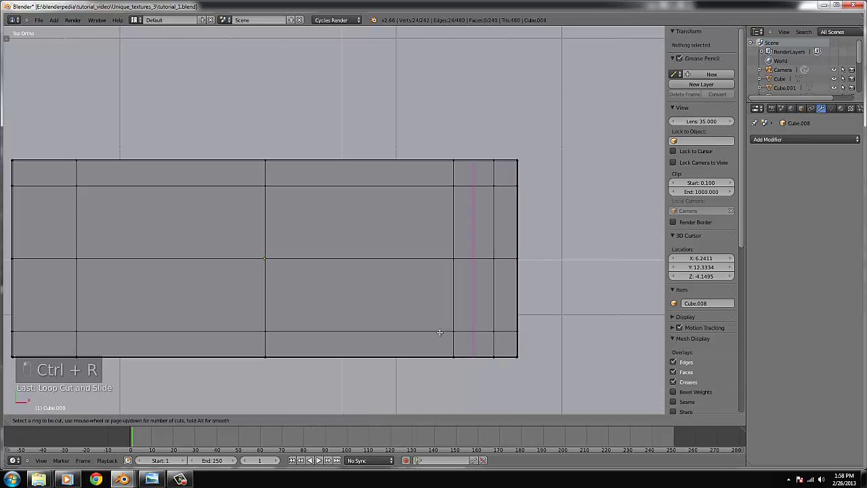
left_click(444, 332)
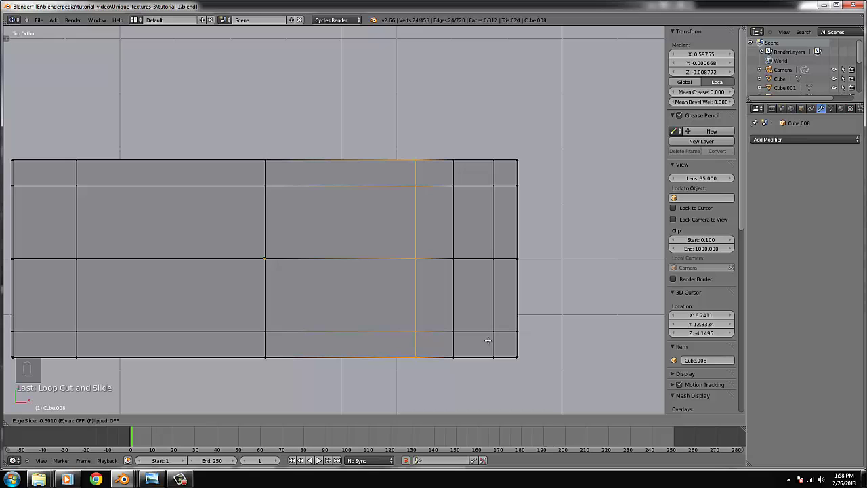
left_click(493, 337)
Cut a lengthwise edge loop just in front of the slab's middle, at about local Y -0.08.
key("ctrl+r")
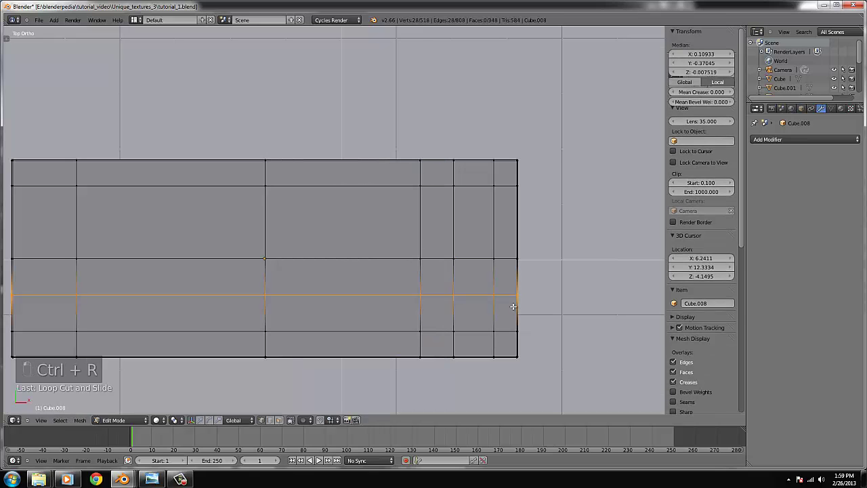
left_click(517, 293)
left_click(522, 277)
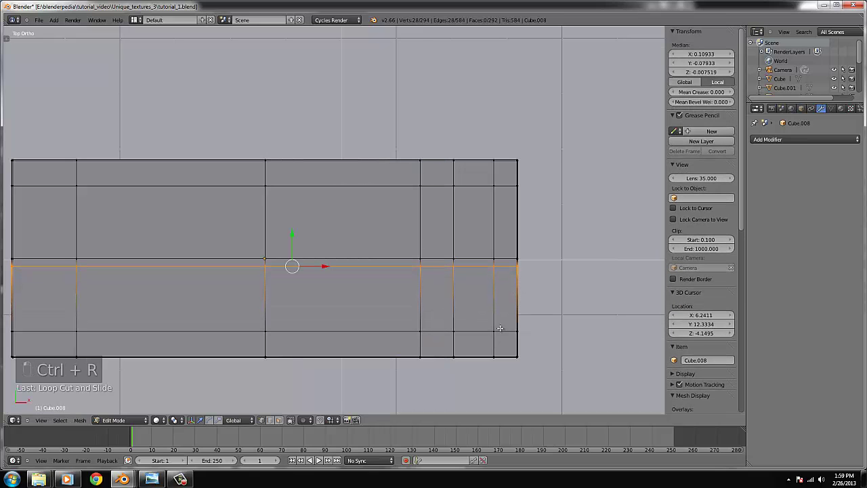
Select the six vertices around the two adjoining top faces near the slab's front corner and delete those faces.
middle_click_drag(499, 330, 549, 288)
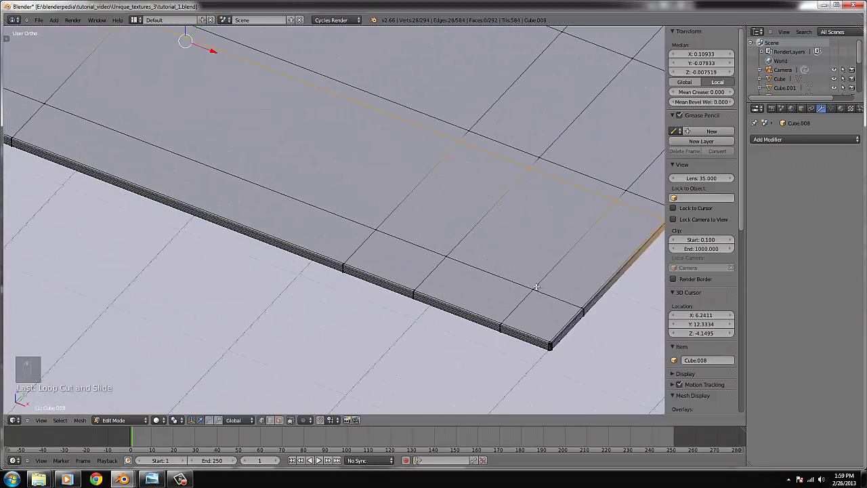
right_click(536, 287)
right_click(407, 242, "shift")
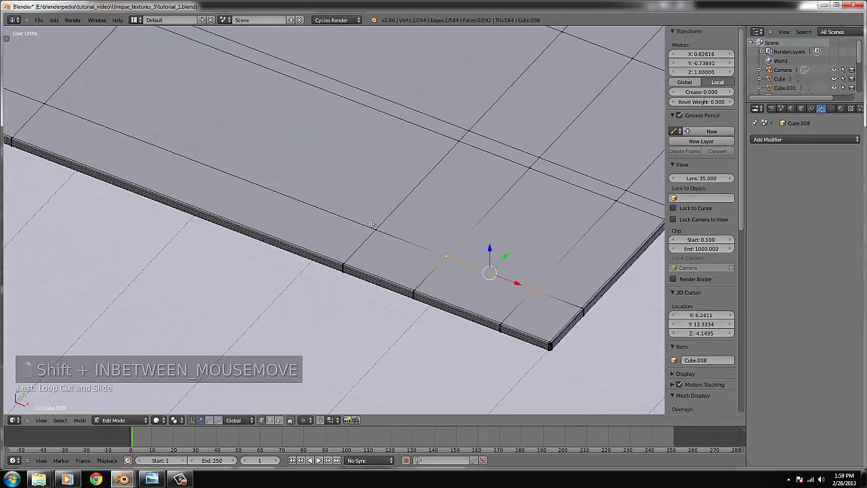
right_click(502, 169, "shift")
key("x")
left_click(602, 205)
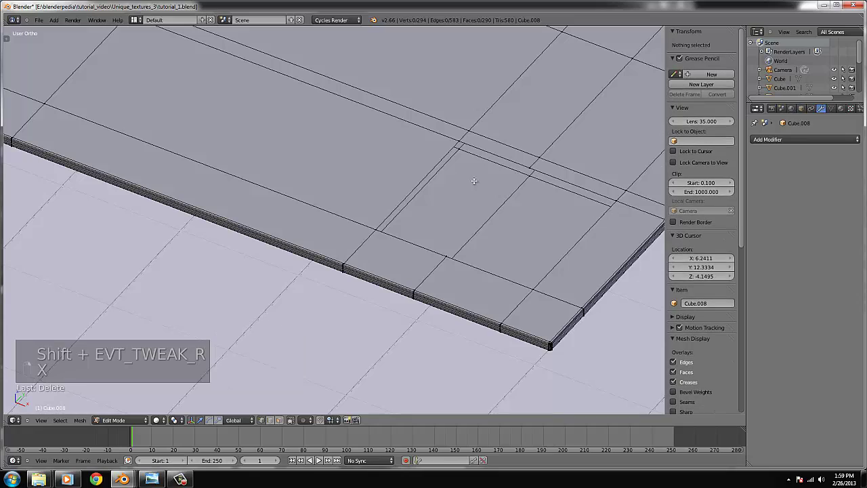
Select the six vertices of the two matching bottom faces beneath the opening, delete those faces and restore solid shading.
right_click(463, 159)
middle_click_drag(464, 159, 183, 208)
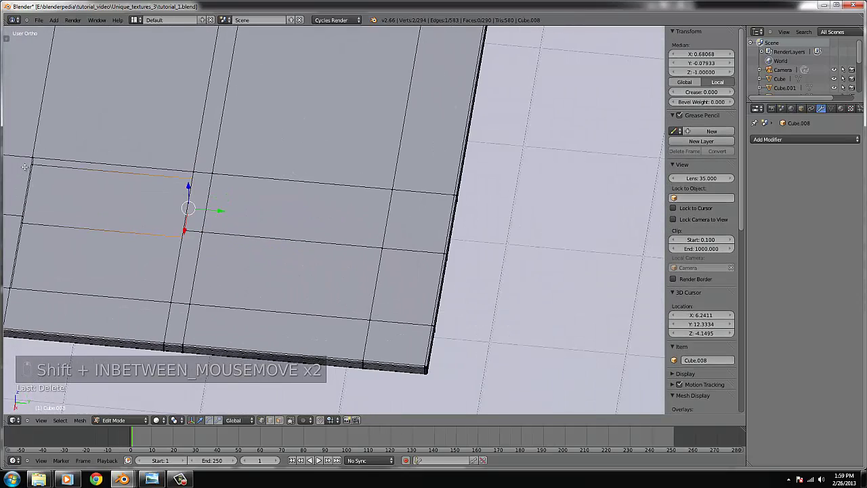
right_click(26, 231, "shift")
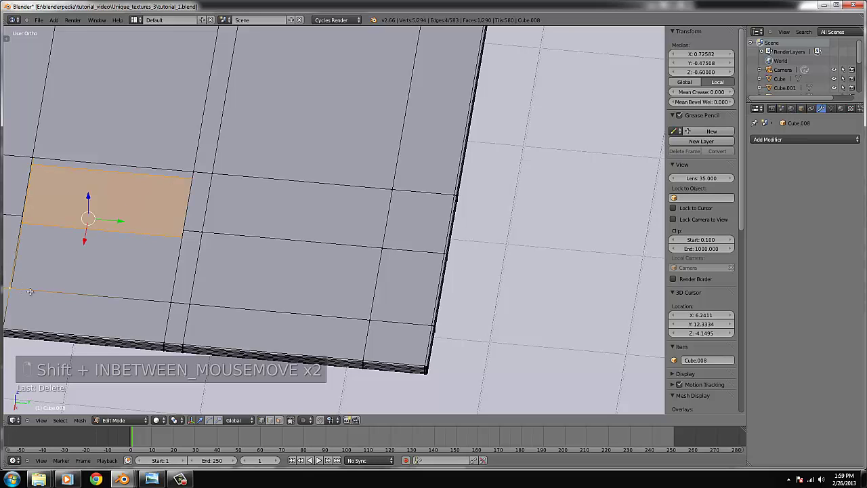
key("z")
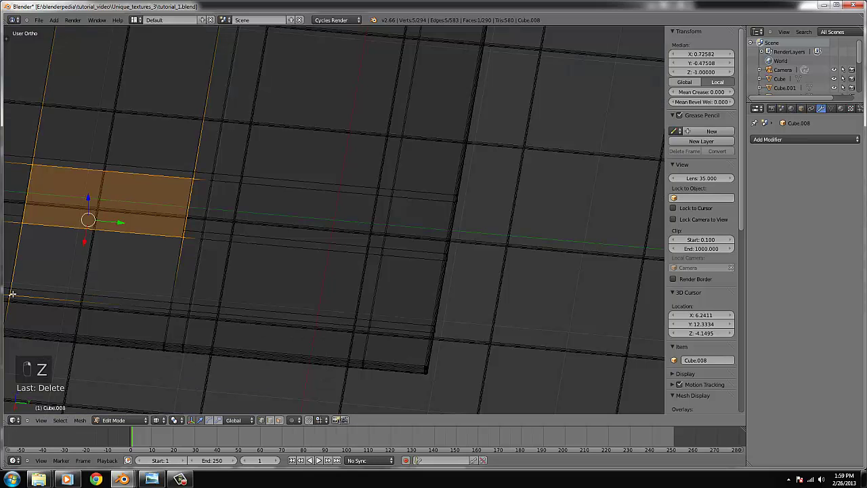
right_click(170, 306, "shift")
key("x")
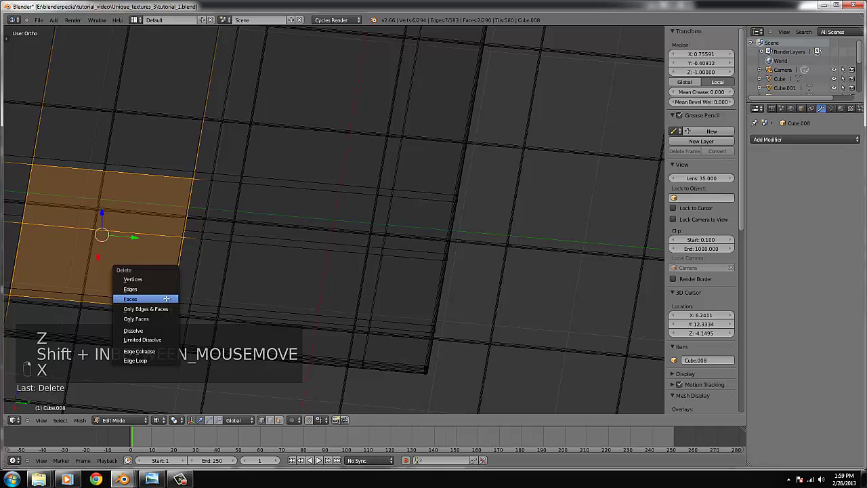
left_click(166, 298)
key("z")
Select the six top vertices around the opening's rim, extrude them in place and scale the new edge ring slightly inward.
right_click(35, 164, "shift")
right_click(192, 174, "shift")
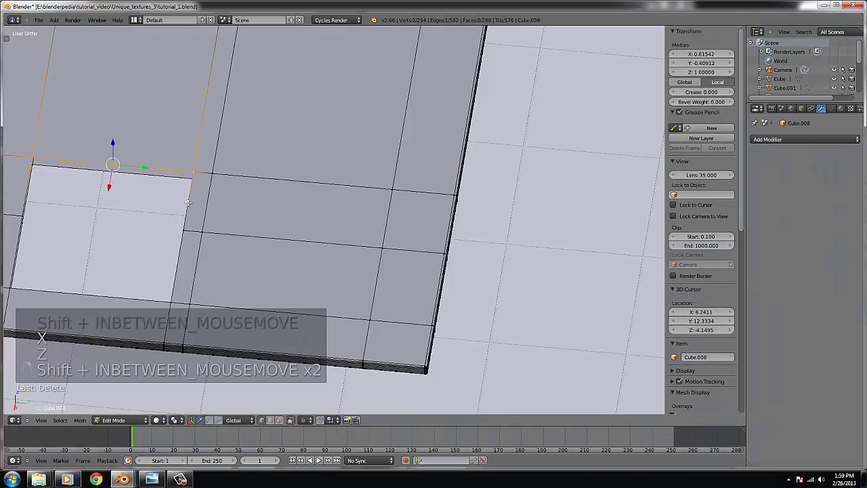
right_click(184, 231, "shift")
right_click(167, 304, "shift")
right_click(9, 283, "shift")
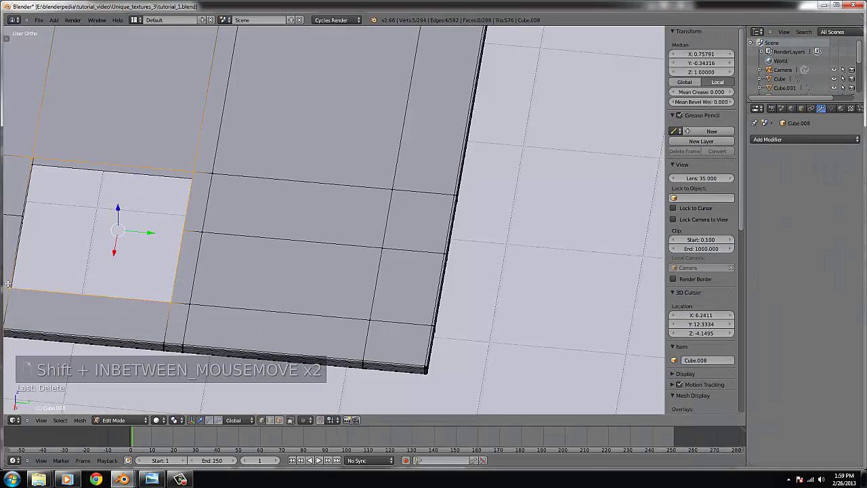
right_click(24, 213, "shift")
key("KP_7")
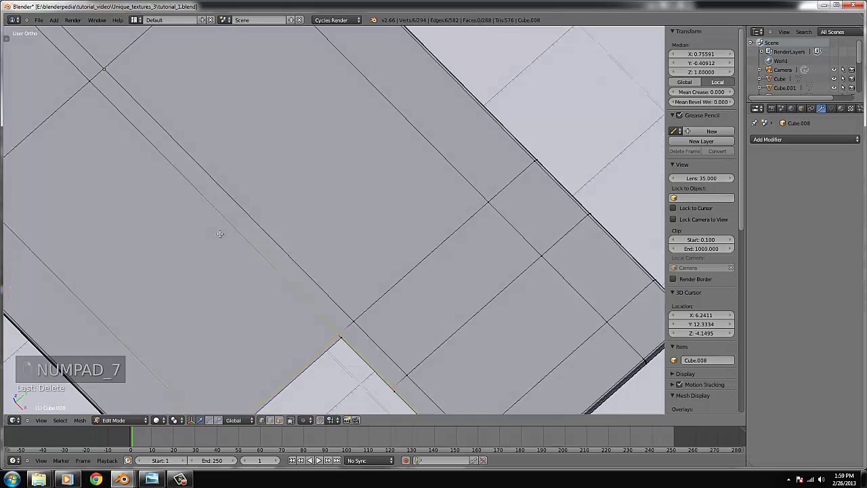
scroll(374, 227, "down", 4)
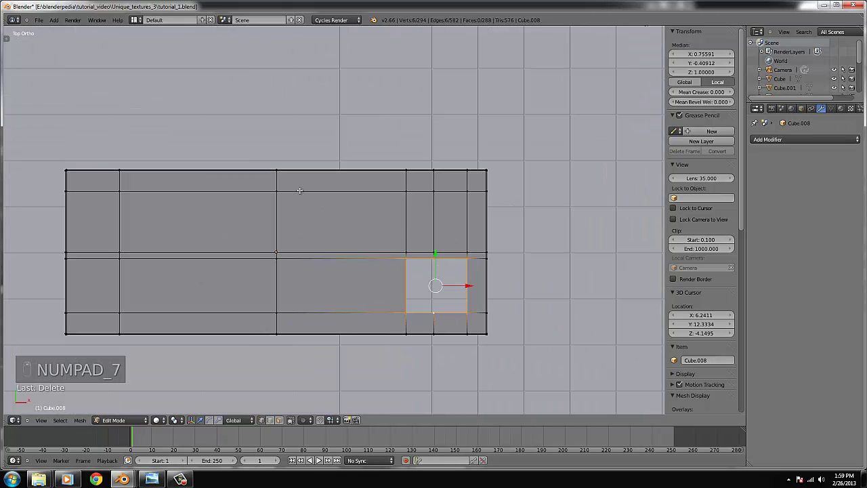
key("ctrl+KP_Decimal")
key("e")
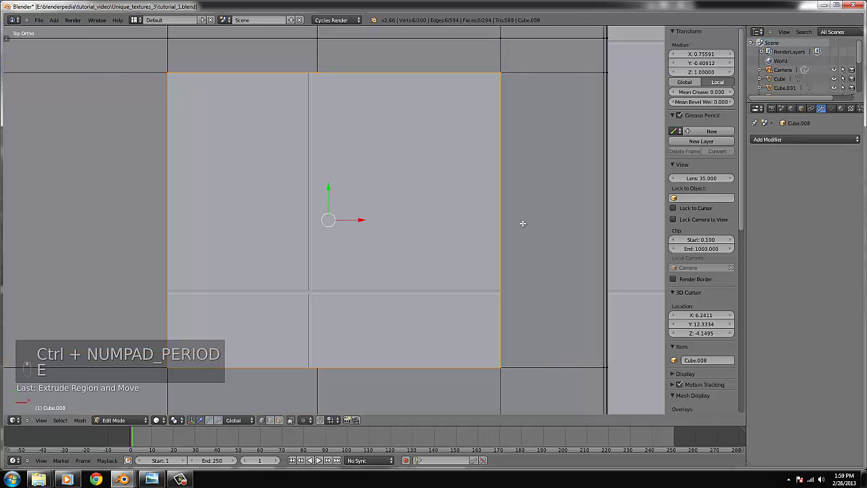
key("s")
left_click(535, 224)
Lower the opening's extruded inner rim along the Z axis to about local Z 0.80.
middle_click_drag(535, 225, 377, 225)
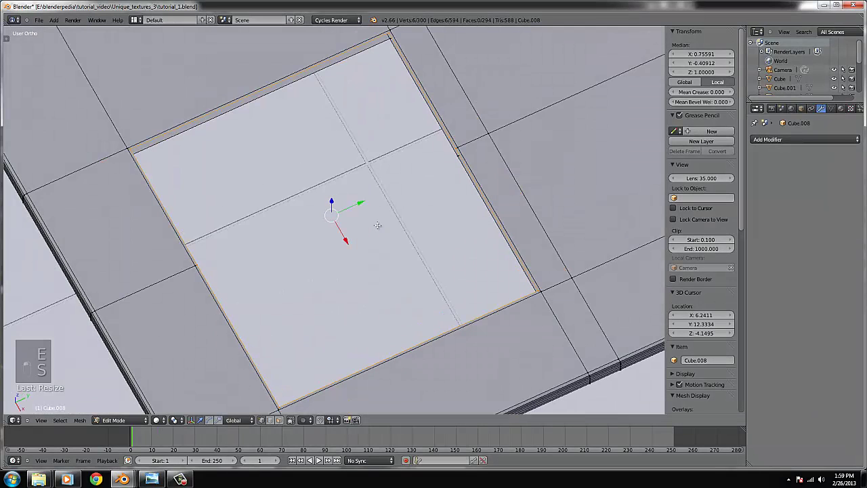
key("g")
key("z")
left_click(343, 210)
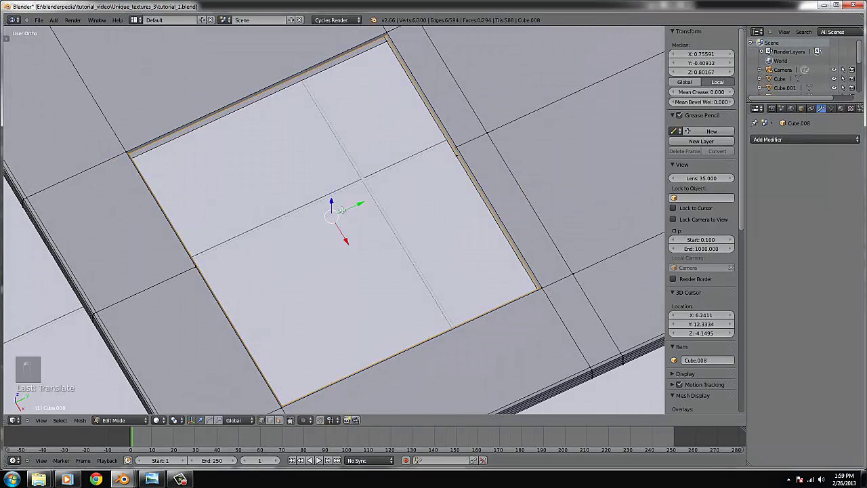
Raise the opening's inner rim along the Z axis to about local Z 0.92 and check it outside Edit Mode.
scroll(342, 210, "up", 1)
key("KP_2")
key("KP_2")
key("KP_2")
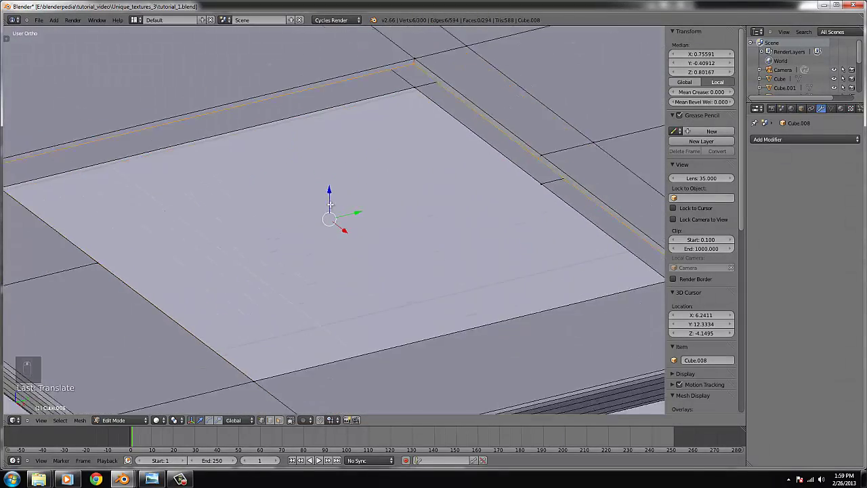
key("g")
key("z")
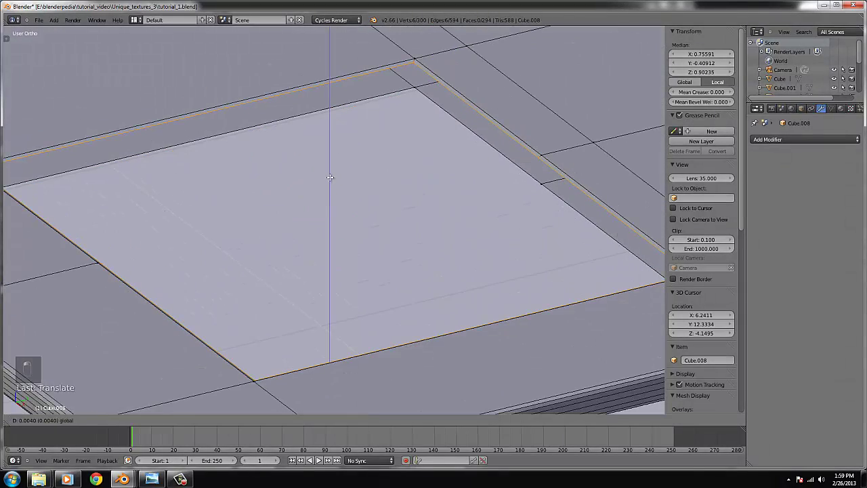
left_click(330, 178)
key("Tab")
key("Tab")
scroll(400, 183, "down", 3)
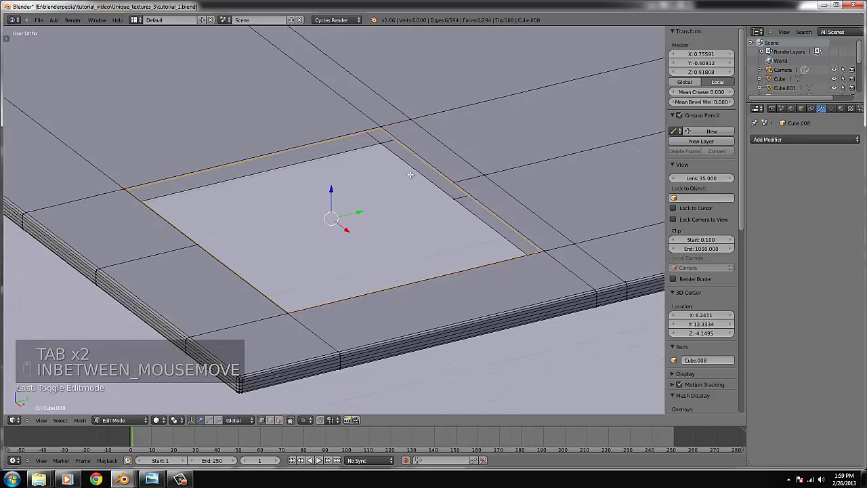
Extrude the opening's inner rim in place and scale the new edge ring slightly inward in the top view.
key("KP_7")
scroll(486, 203, "up", 2)
scroll(567, 217, "down", 2)
key("e")
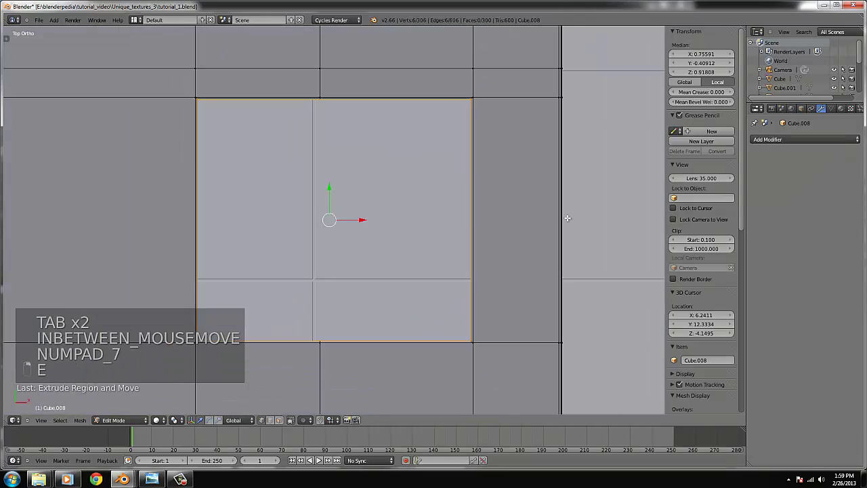
key("s")
left_click(564, 217)
Lower the new edge ring along the Z axis to about local Z 0.73 and scale it very slightly inward.
middle_click_drag(519, 237, 330, 186)
key("g")
key("z")
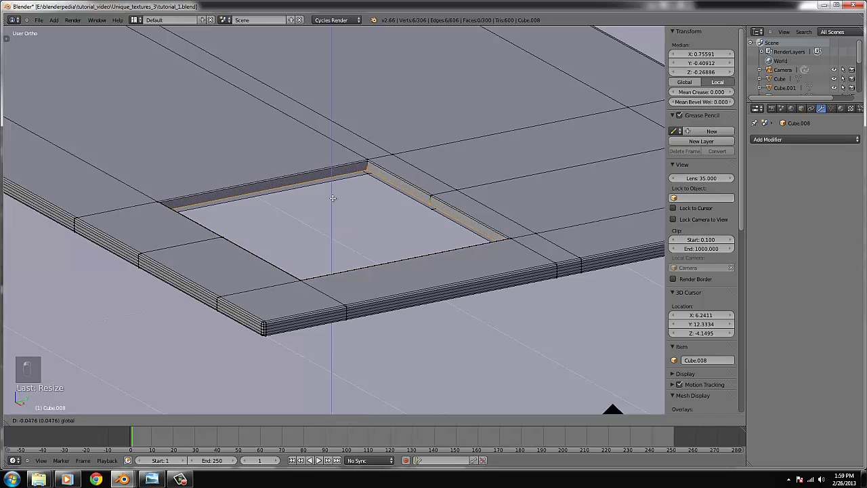
left_click(333, 191)
scroll(513, 200, "up", 2)
key("s")
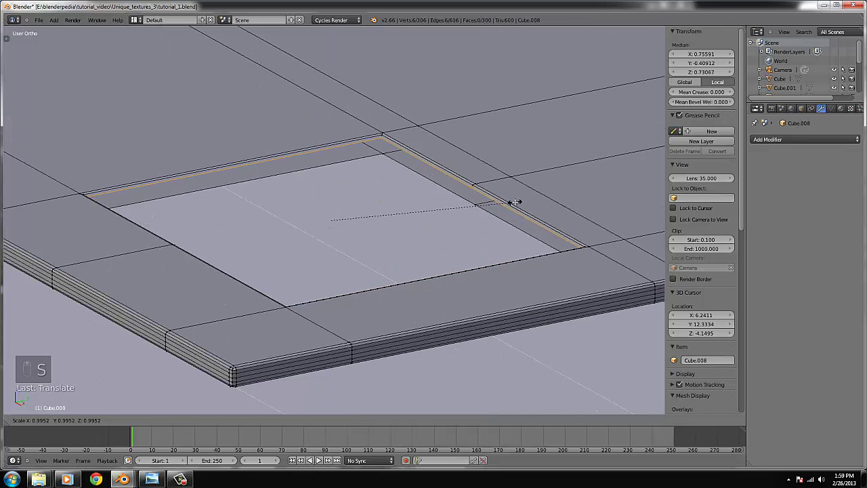
left_click(513, 201)
Extrude the inner edge ring straight down to form the opening's side walls and check them outside Edit Mode.
key("e")
right_click(405, 195)
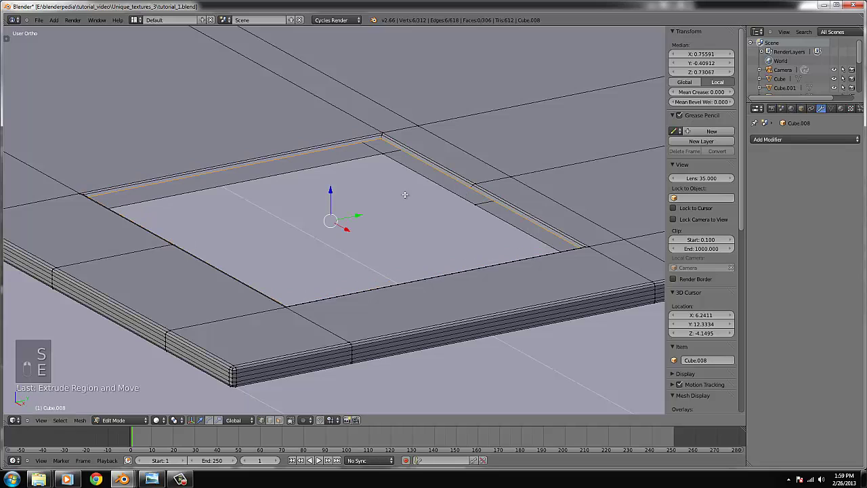
key("e")
left_click(332, 215)
key("Tab")
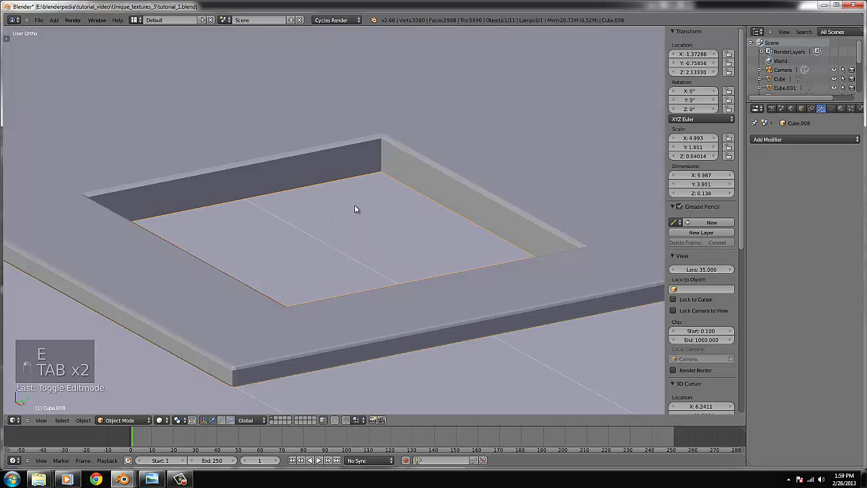
key("Tab")
Lower the walls' bottom edge ring along the Z axis to about local Z -9.93 and inspect the depth outside Edit Mode.
scroll(358, 209, "down", 2)
key("g")
key("z")
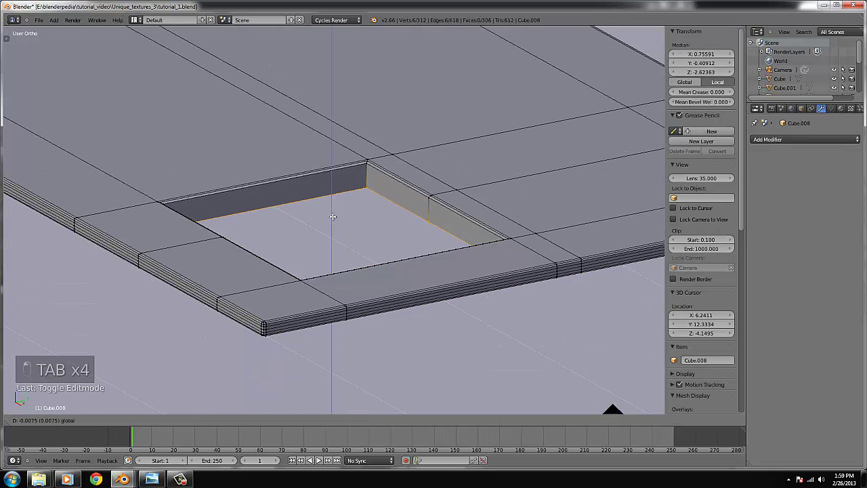
left_click(407, 272)
scroll(420, 244, "down", 4)
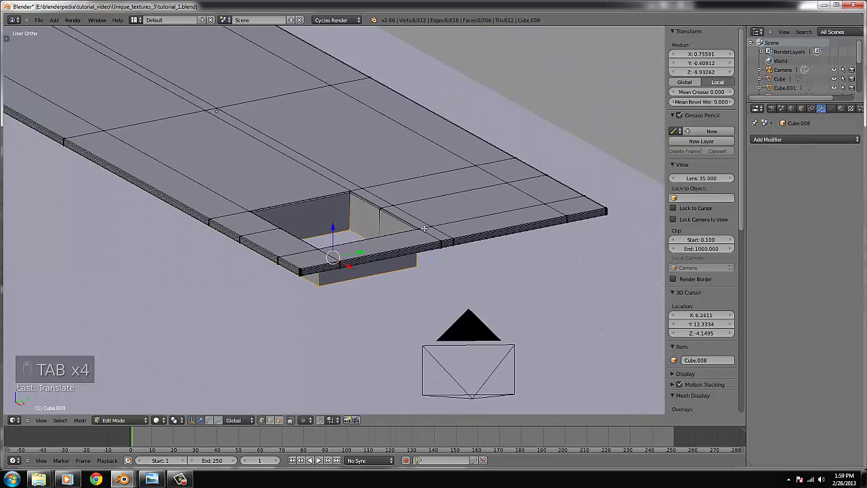
key("Tab")
scroll(431, 226, "down", 3)
middle_click_drag(431, 226, 407, 254)
scroll(407, 253, "up", 5)
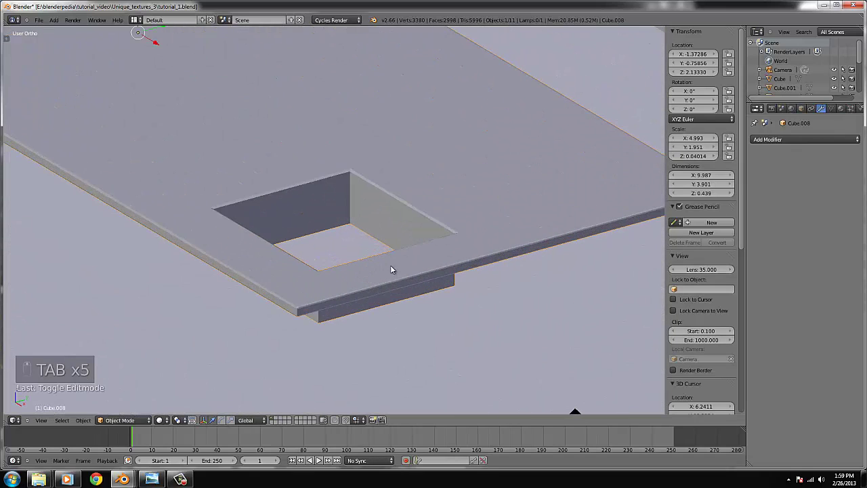
Raise the walls' bottom edge ring along the Z axis to about local Z -5.
key("Tab")
key("g")
key("z")
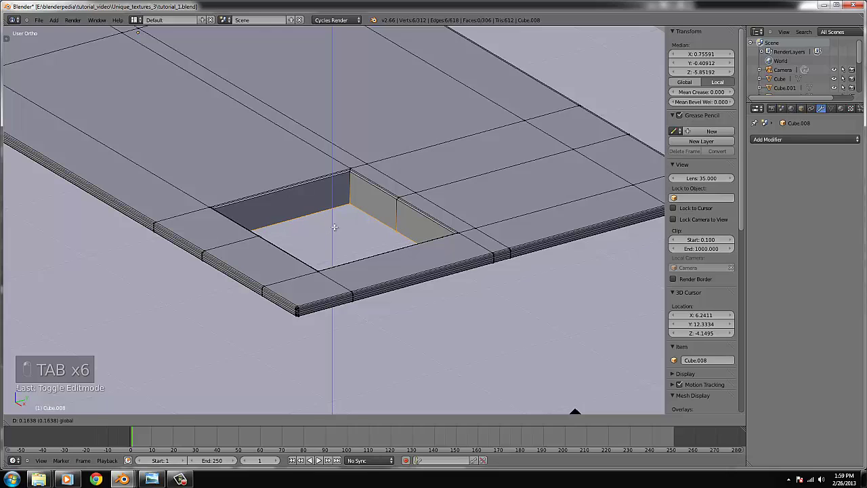
left_click(334, 227)
left_click_drag(333, 228, 333, 221)
Duplicate the walls' bottom edge ring at about local Z -4.92 and extrude the copy down to about local Z -10.86 as the sink basin's walls.
key("shift+d")
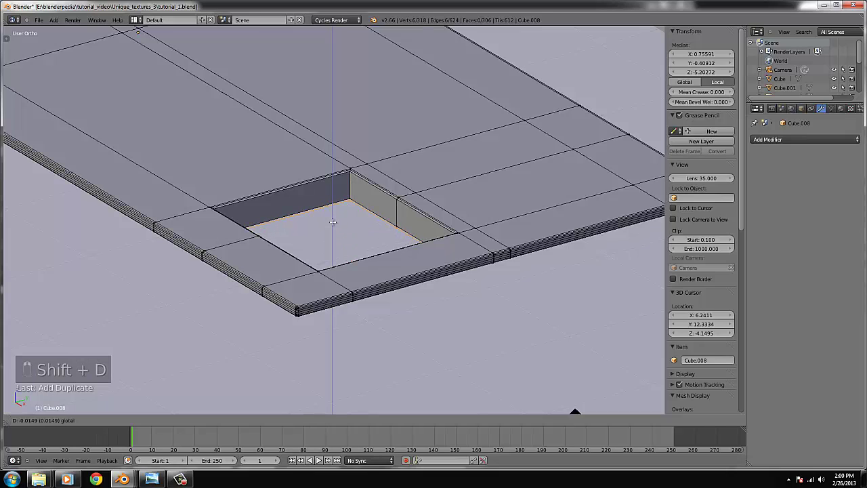
left_click(333, 220)
key("e")
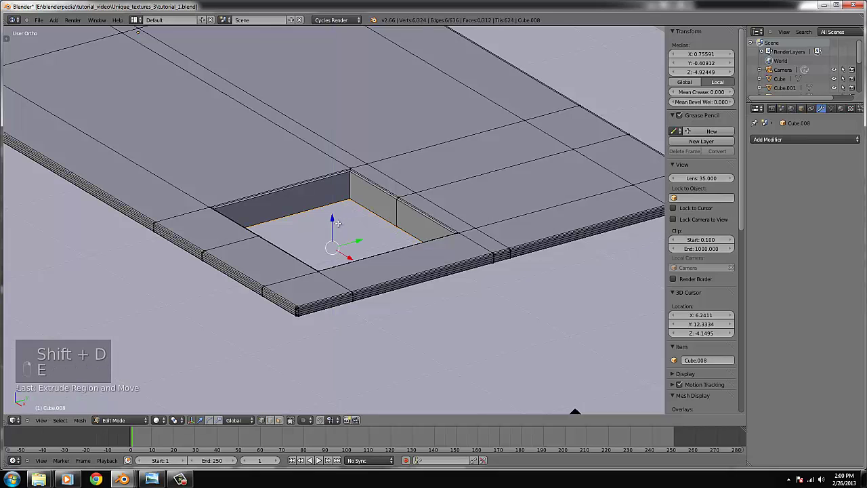
left_click(334, 236)
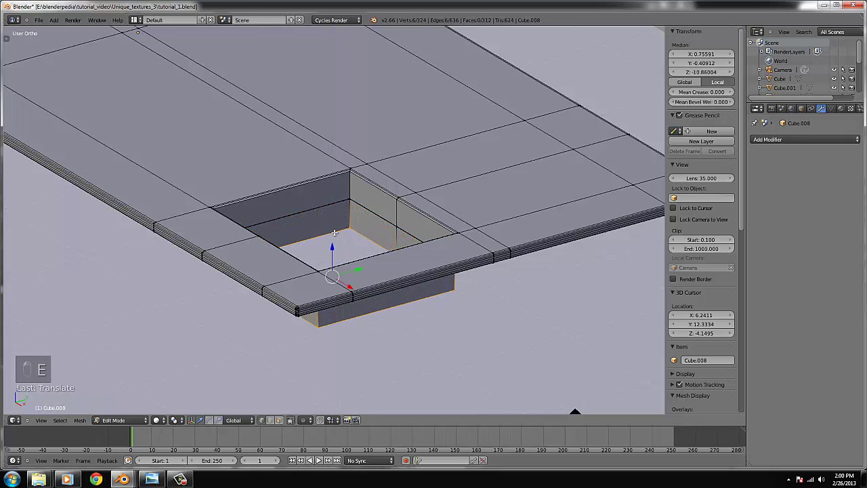
Extrude the basin's bottom edge ring down to about local Z -11.35 and scale it slightly inward.
key("KP_7")
middle_click_drag(406, 252, 482, 276)
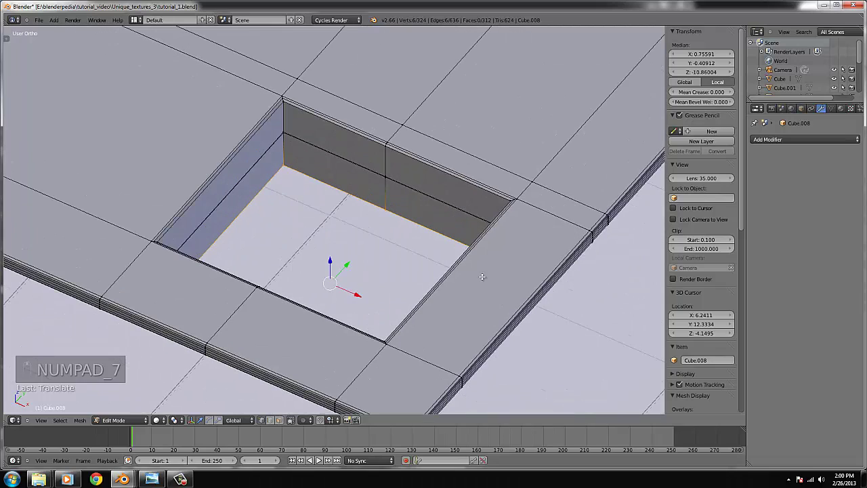
key("e")
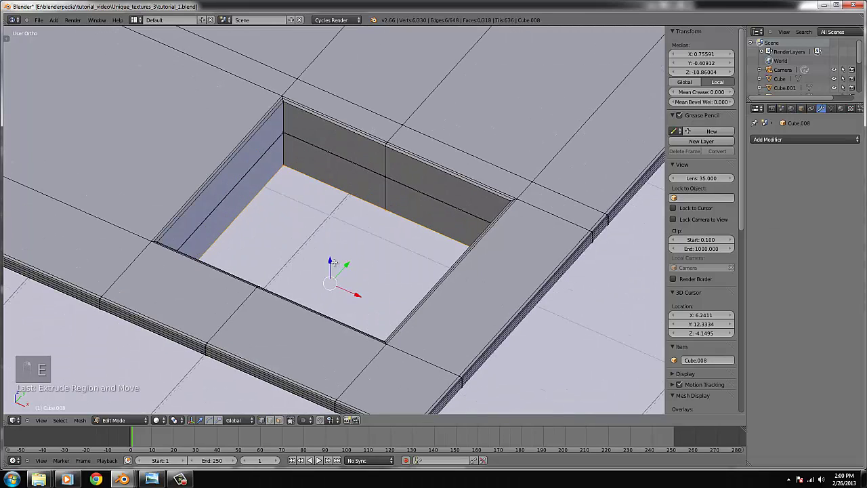
left_click(344, 266)
key("s")
left_click(505, 258)
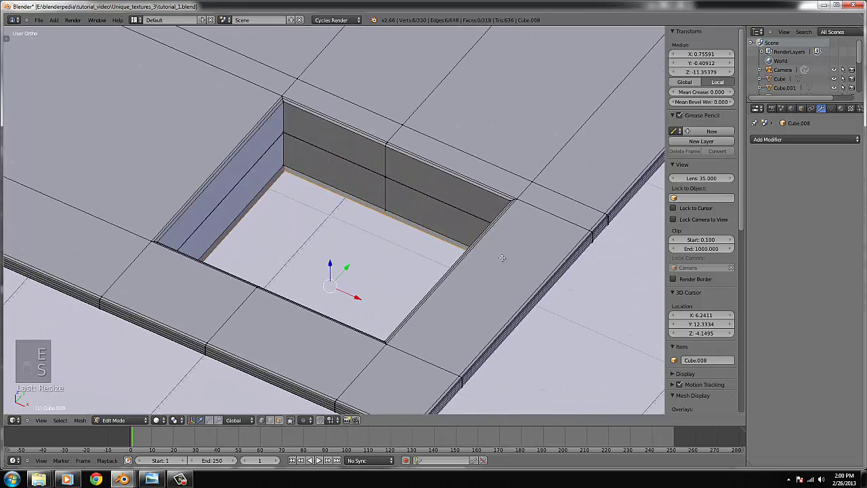
Extrude the basin's bottom ring again to about local Z -12.01, scale it slightly further inward and check the bevel outside Edit Mode.
key("e")
left_click(348, 258)
key("s")
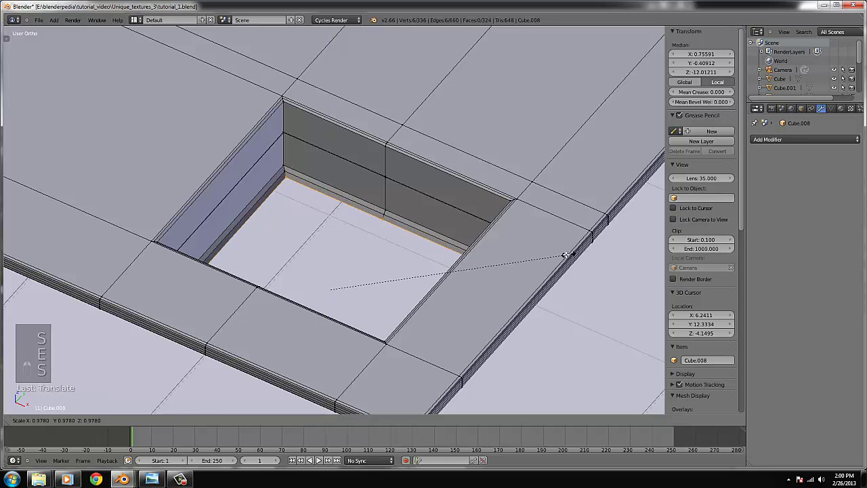
left_click(563, 253)
key("Tab")
key("Tab")
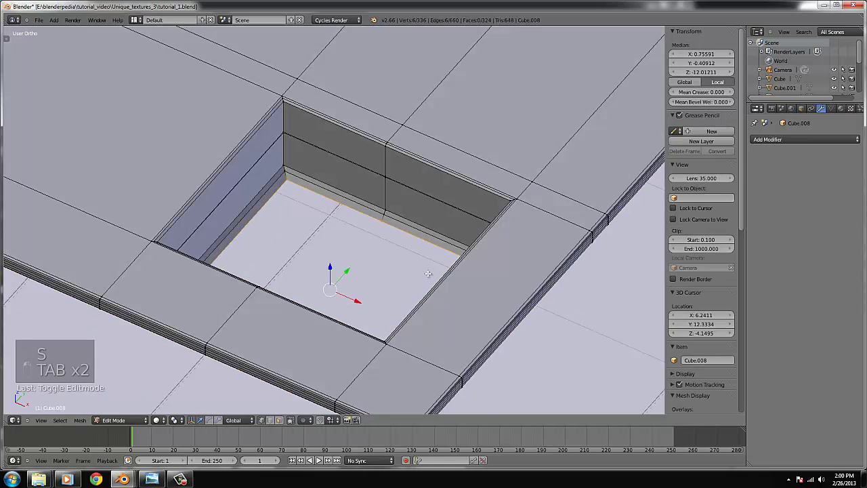
Fill the basin's bottom edge ring with a face and check the closed sink outside Edit Mode.
key("f")
key("Tab")
scroll(416, 271, "down", 4)
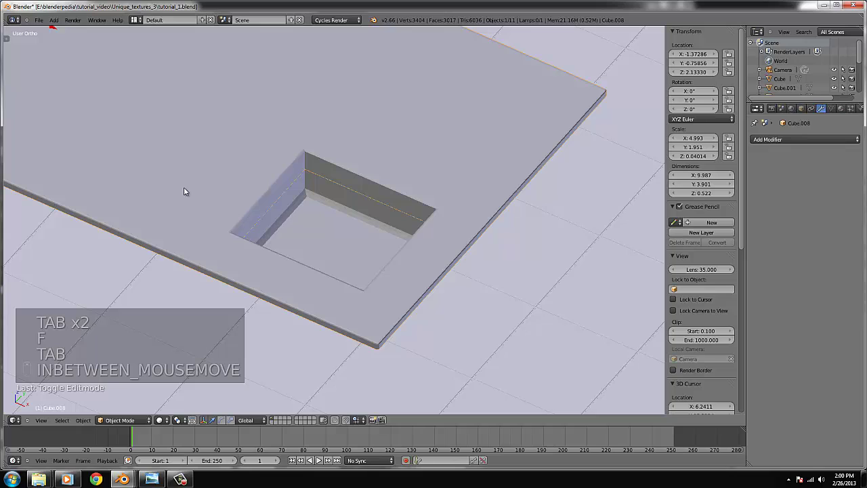
Try smooth shading on the countertop and sink, inspect it from below and return to flat shading.
key("t")
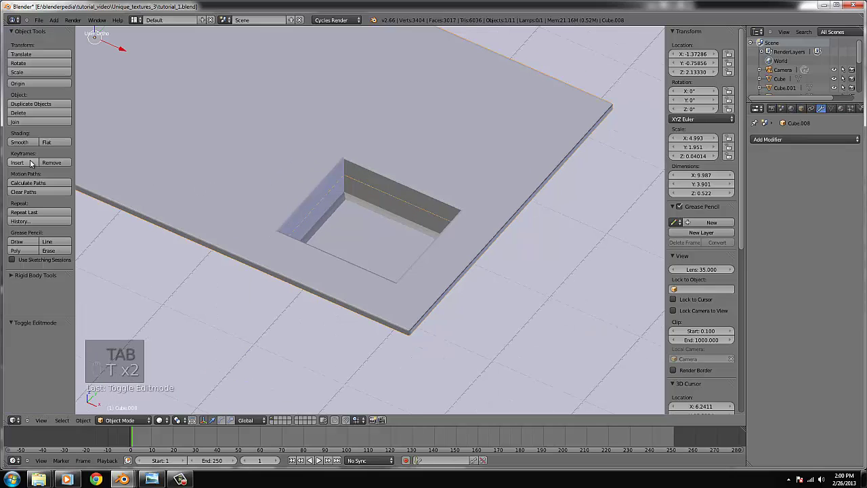
left_click(19, 142)
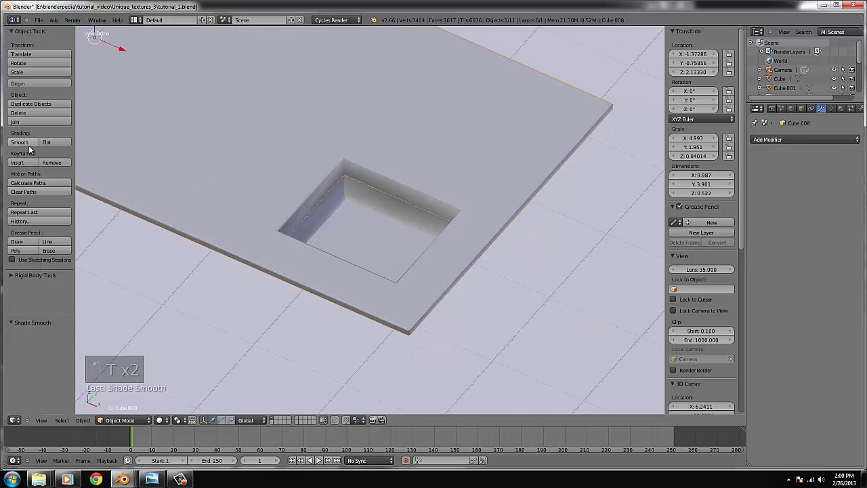
middle_click_drag(206, 176, 188, 155)
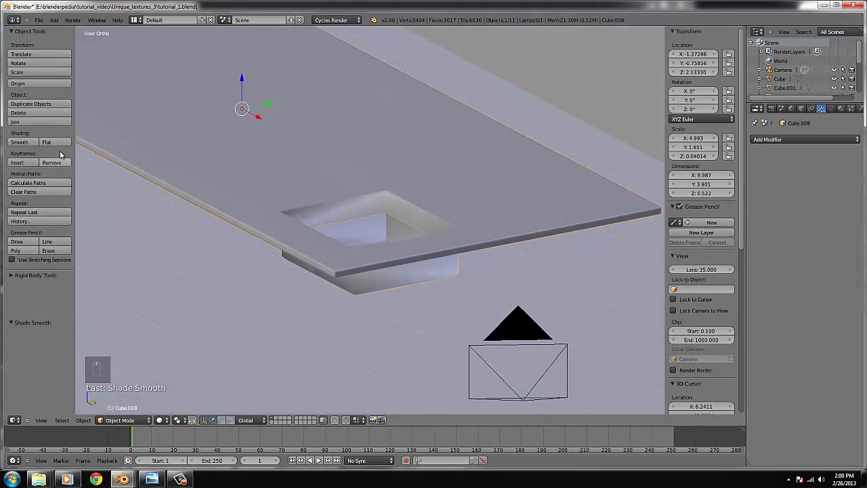
left_click(46, 142)
scroll(300, 244, "up", 4)
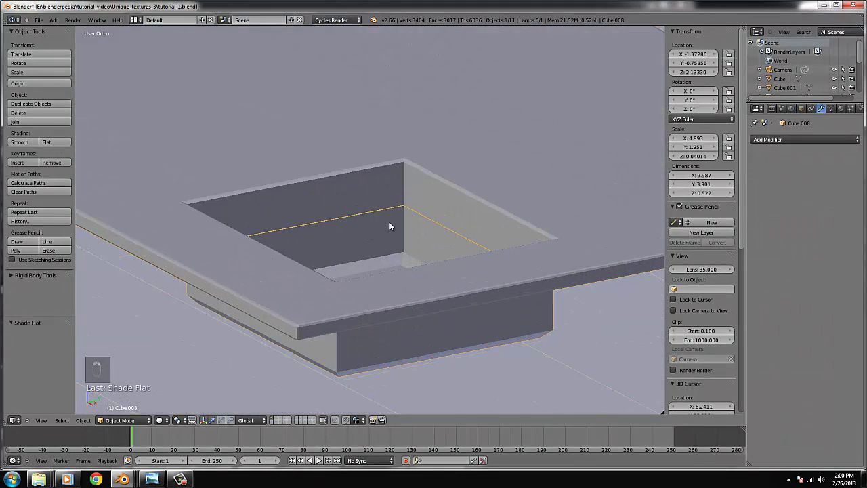
scroll(395, 259, "down", 2)
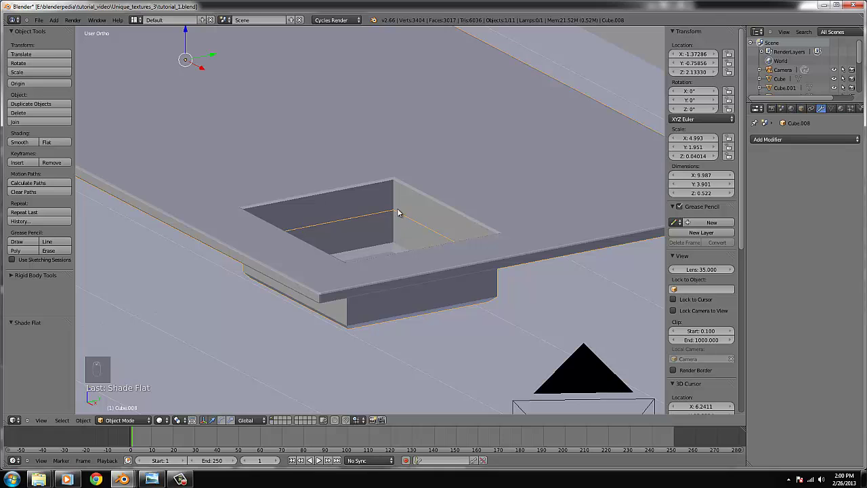
Select all geometry linked to the sink basin beneath the countertop and separate it into its own object.
right_click(399, 213)
scroll(395, 217, "down", 3)
right_click(431, 241)
right_click(442, 230)
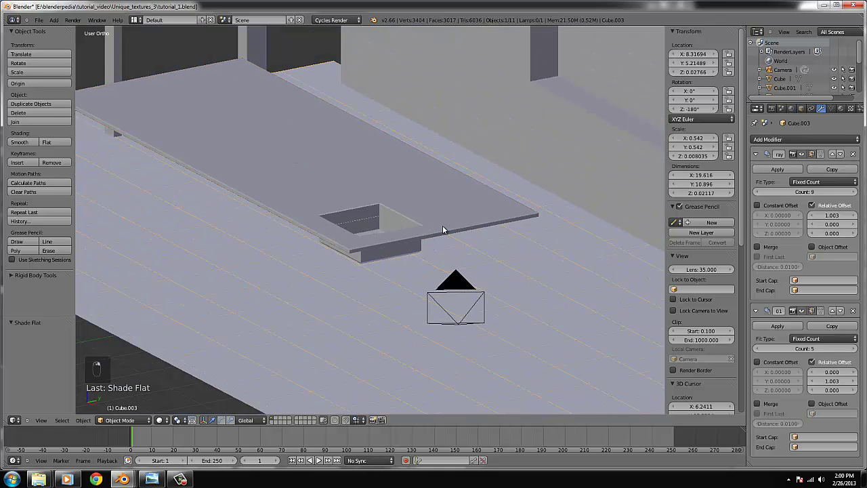
right_click(443, 228)
middle_click_drag(434, 238, 405, 233)
key("Tab")
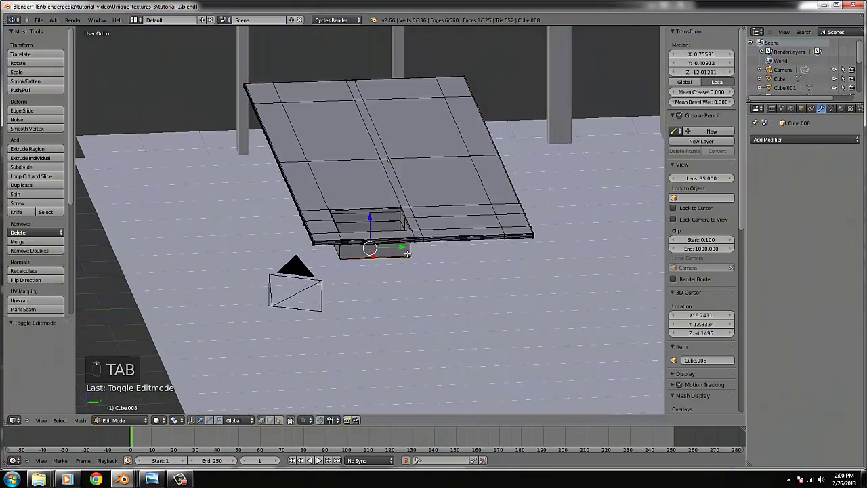
right_click(407, 253)
key("ctrl+l")
key("p")
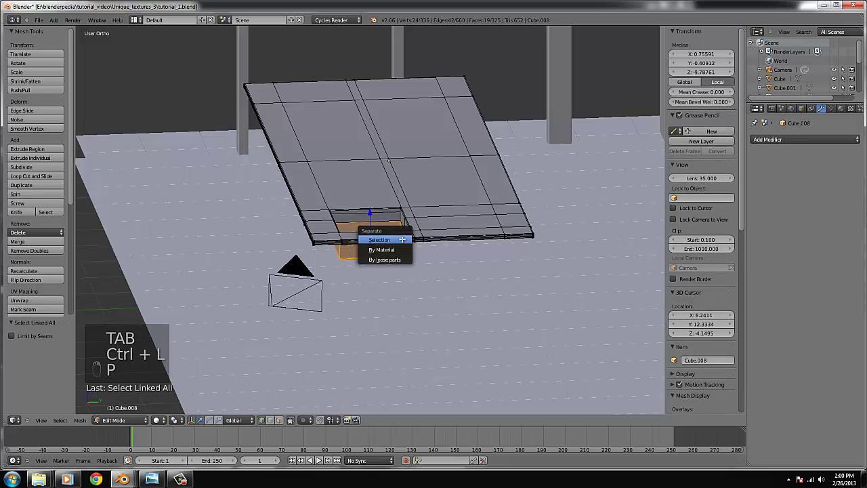
left_click(404, 231)
key("Tab")
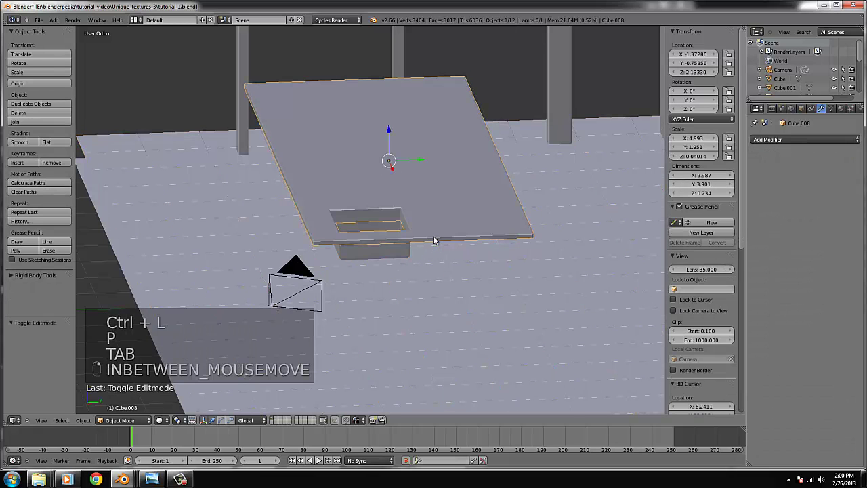
Add a cube and move it in the side view to about Y 0.21, Z 1.56 near the countertop.
key("KP_3")
left_click(54, 20)
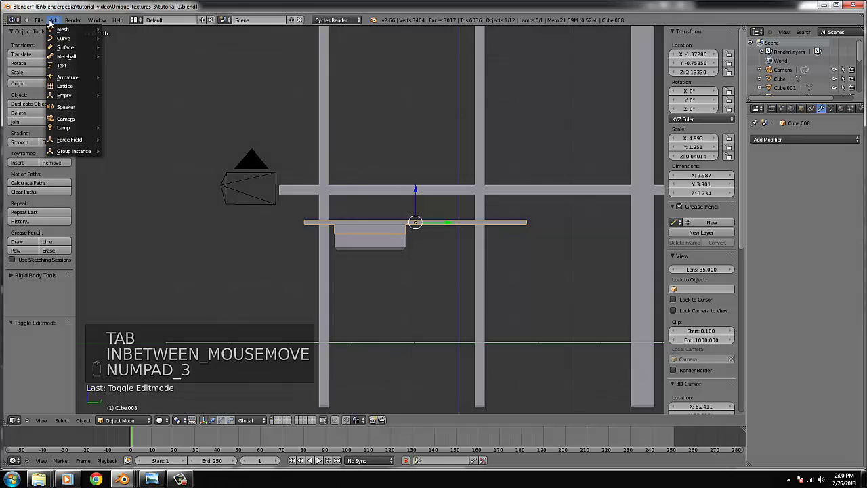
mouse_move(65, 29)
left_click(117, 39)
scroll(425, 243, "down", 6)
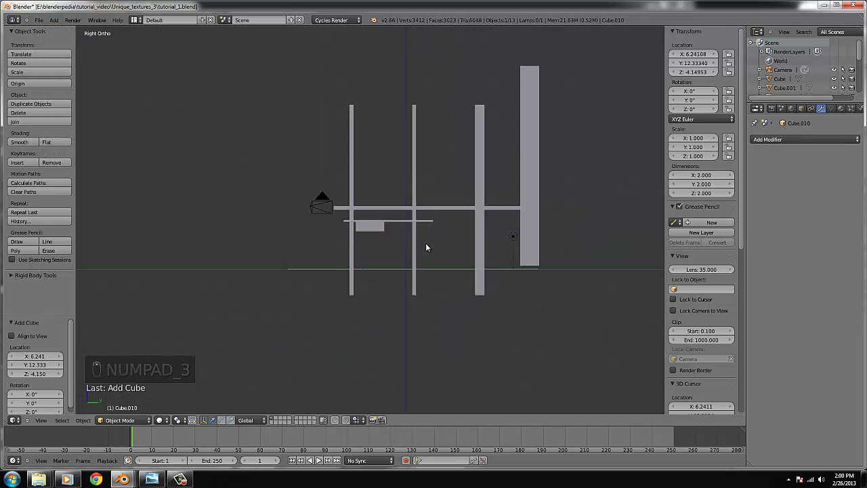
key("g")
left_click(434, 245)
Scale the cube to about 2.65 units and place it beneath the countertop at about Y -0.79, Z 0.86.
scroll(461, 240, "up", 9)
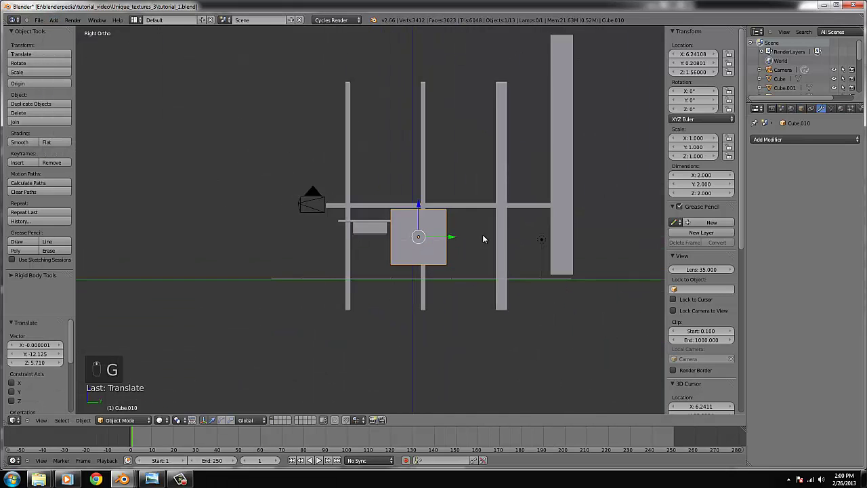
key("g")
left_click(442, 282)
key("s")
left_click(496, 295)
key("g")
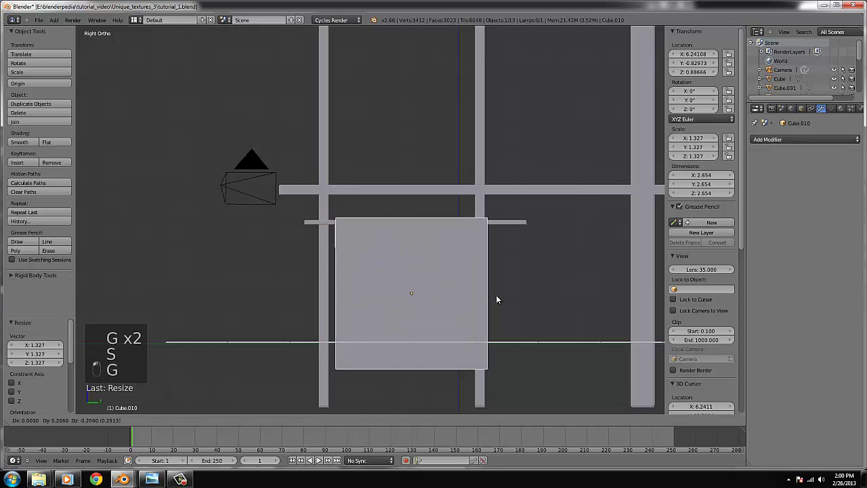
left_click(497, 296)
Stretch the cube along the Y axis to about 3.74 units, then hide it and undo the hiding.
key("s")
middle_click(515, 290)
key("s")
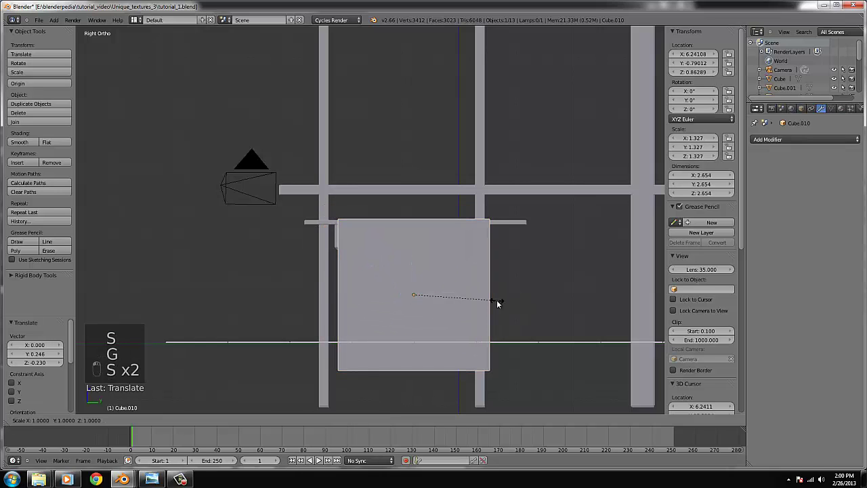
left_click(533, 310)
key("h")
key("ctrl+z")
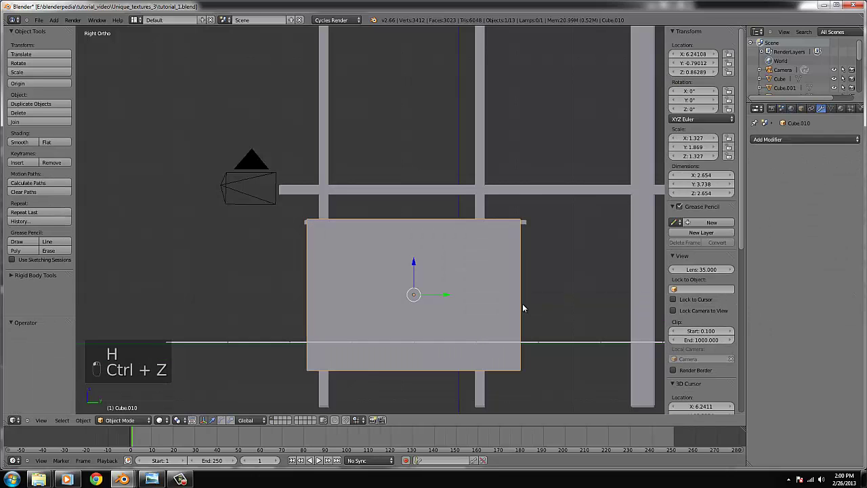
Stretch the cube to about 3.85 units along Y and align it beneath the countertop at about Y -0.75, Z 0.85.
key("s")
right_click(526, 304)
key("s")
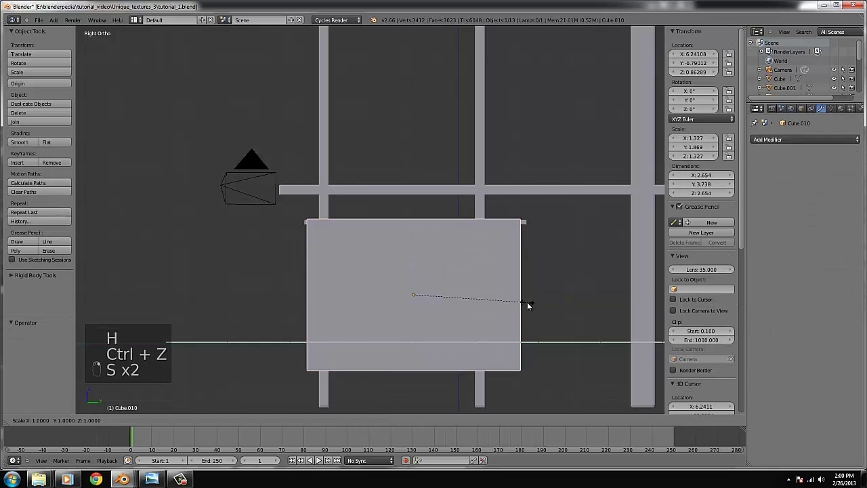
left_click(530, 304)
key("g")
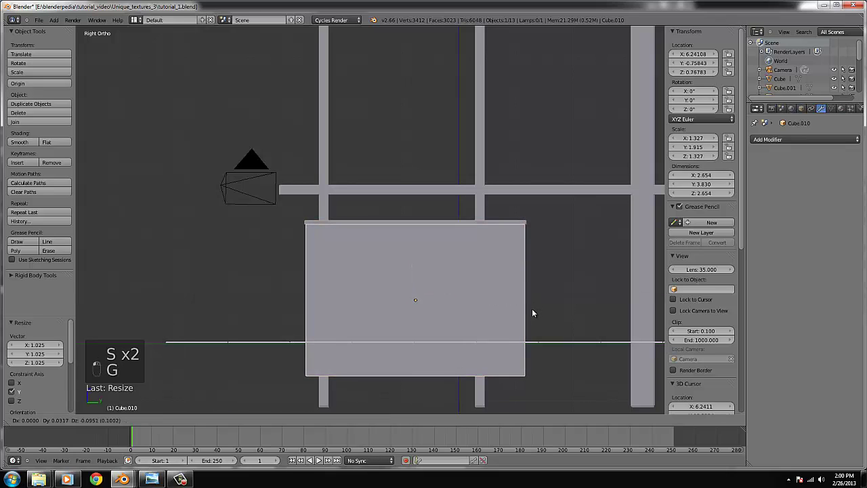
left_click(533, 304)
key("s")
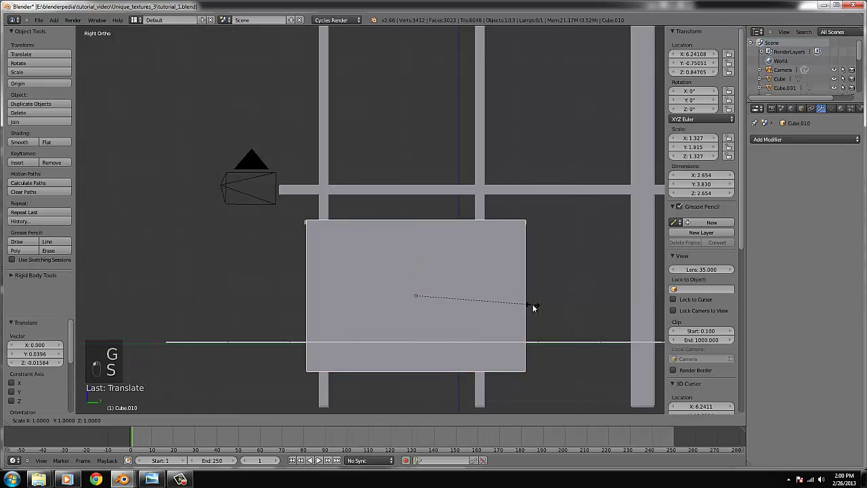
left_click(533, 305)
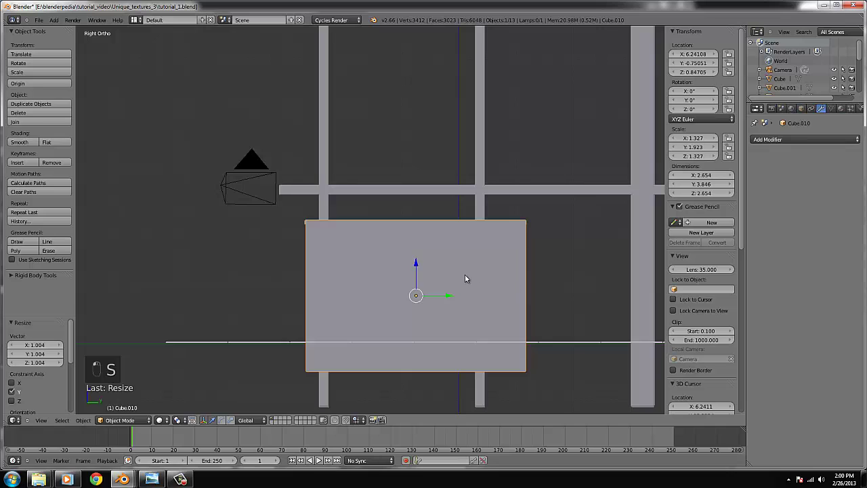
Scale the cube along the X axis down to a thin panel about 0.07 units thick.
key("KP_7")
scroll(465, 278, "down", 3)
key("s")
key("x")
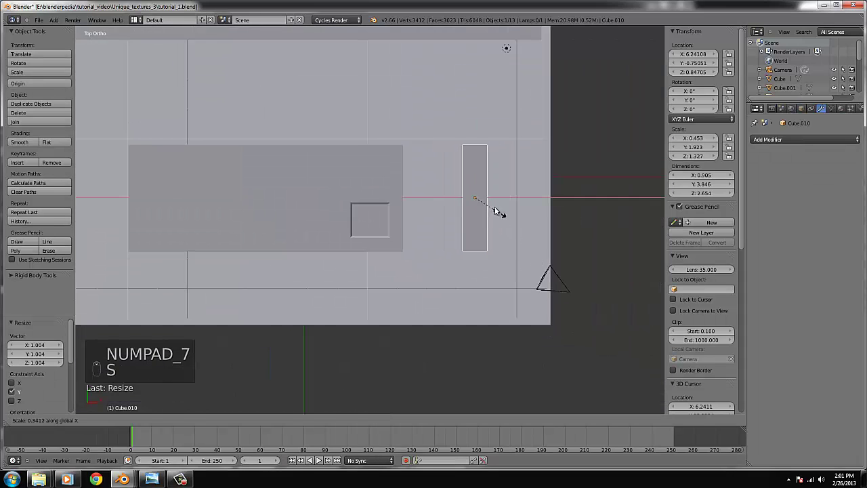
left_click(494, 211)
scroll(557, 237, "up", 2)
key("s")
key("x")
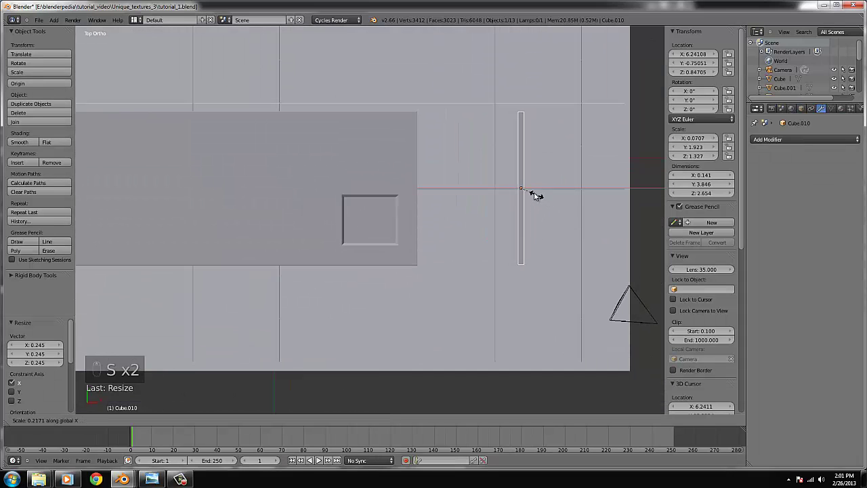
left_click(528, 186)
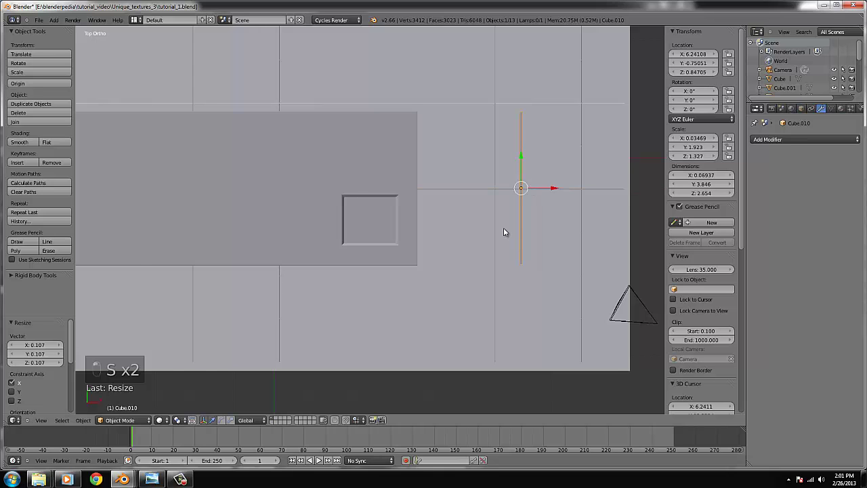
Move the thin panel along X to the countertop's end beside the sink, at about X 3.68.
middle_click_drag(503, 230, 553, 276)
left_click_drag(552, 275, 453, 260)
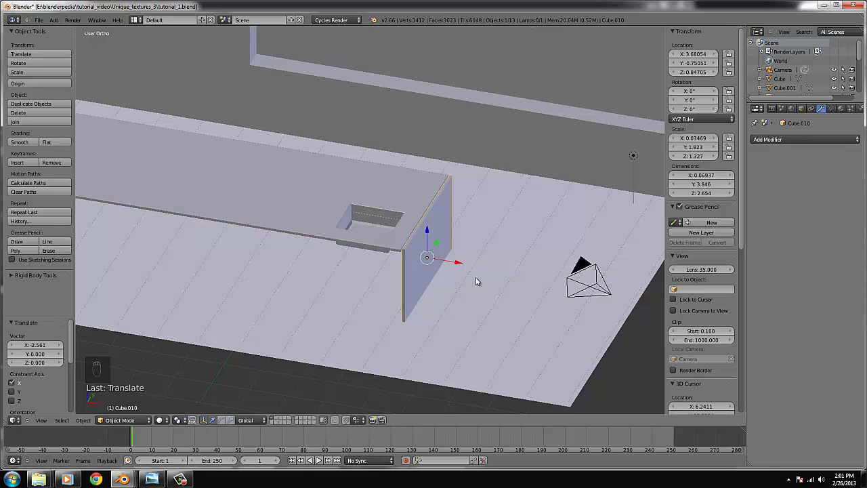
middle_click_drag(476, 278, 422, 215)
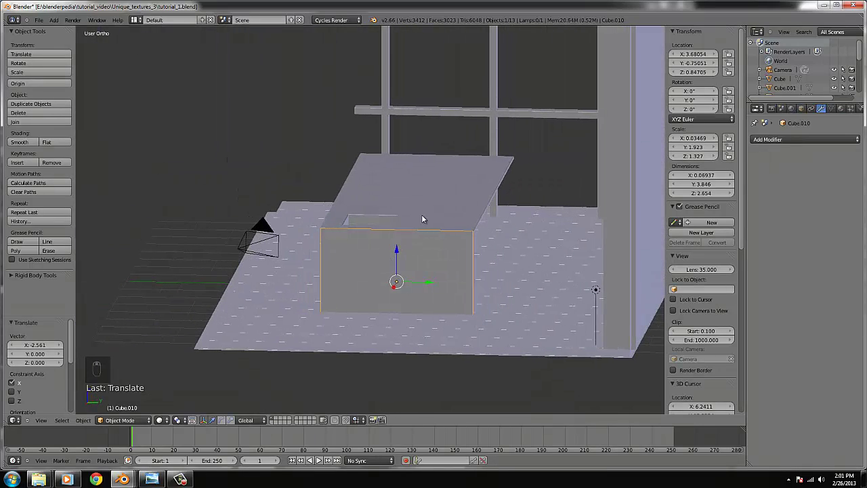
Select the countertop's back-edge vertices in the top wireframe view and shift them along Y toward the sink to narrow the slab.
right_click(422, 214)
key("Tab")
key("KP_7")
key("z")
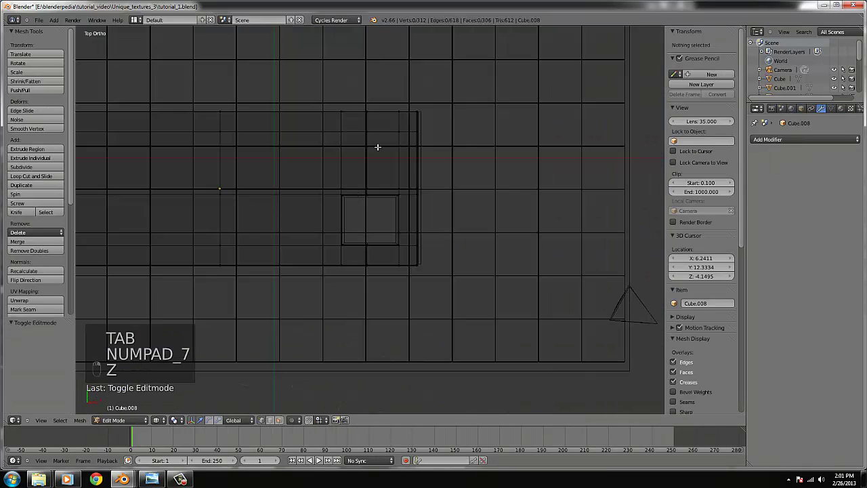
right_click(378, 147)
scroll(378, 146, "down", 2)
key("b")
left_click_drag(408, 180, 162, 141)
left_click_drag(301, 134, 304, 152)
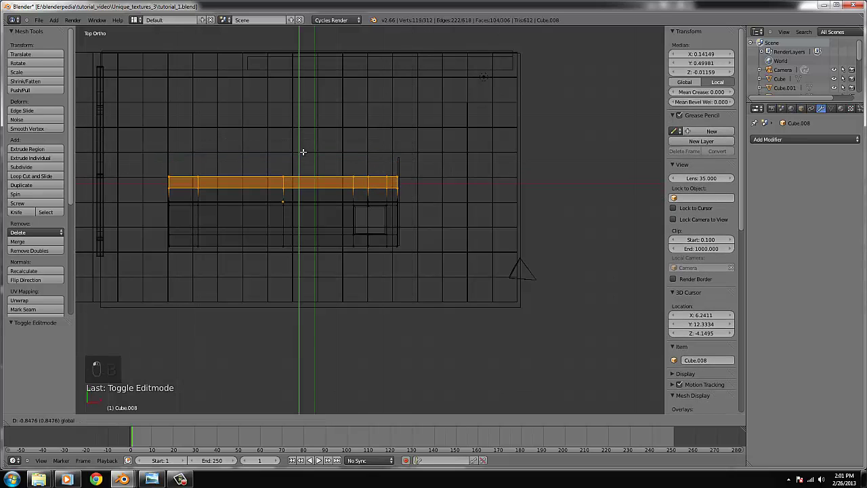
key("Tab")
middle_click_drag(433, 235, 420, 178)
key("Tab")
left_click_drag(427, 165, 430, 164)
key("Tab")
Select the end panel's back-edge vertices in side view and move them about -0.73 along Y to match the narrowed countertop.
right_click(437, 234)
key("Tab")
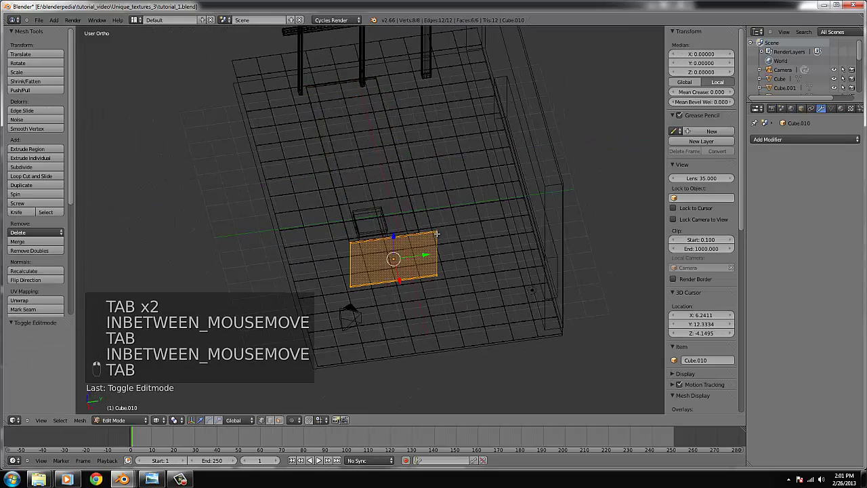
key("KP_1")
key("KP_3")
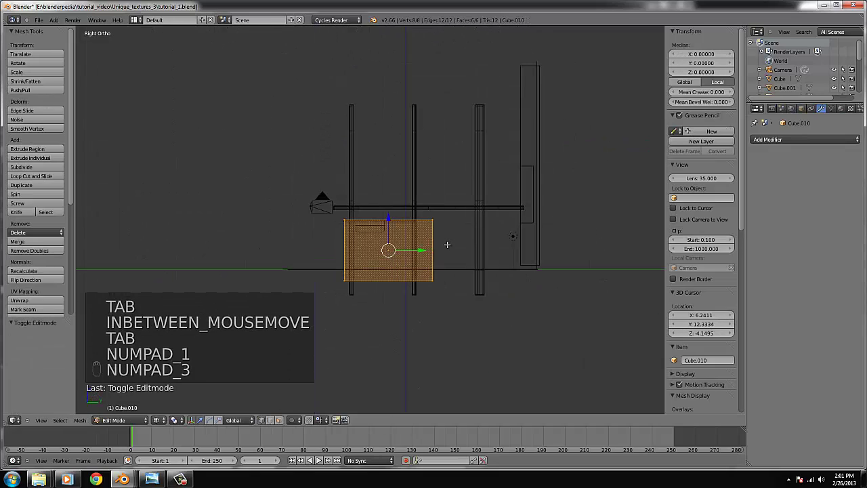
right_click(441, 209)
key("b")
left_click_drag(442, 209, 339, 286)
scroll(339, 286, "up", 3)
left_click_drag(519, 275, 482, 278)
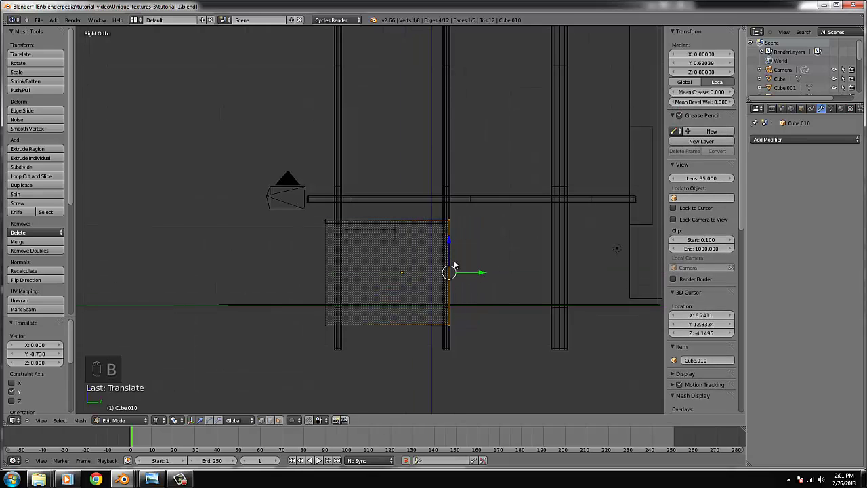
key("Tab")
mouse_move(482, 277)
middle_mouse_down()
mouse_move(419, 261)
mouse_move(415, 236)
middle_mouse_up()
key("z")
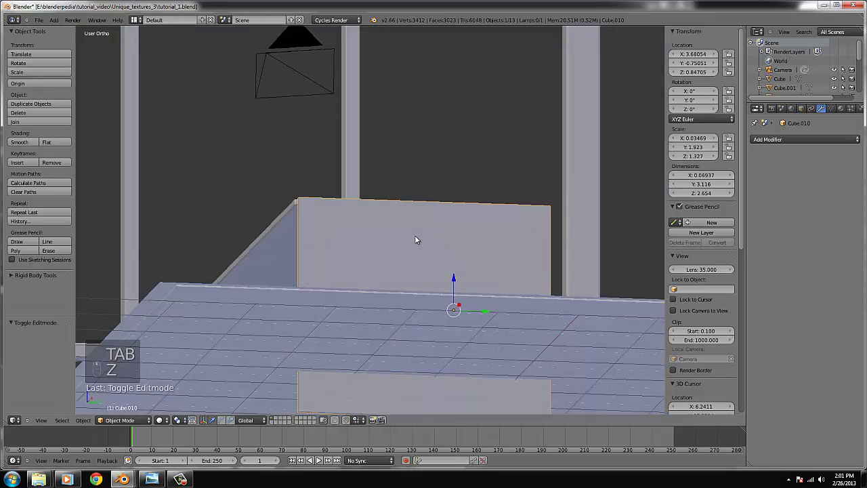
Open the end panel's mesh in the wireframe side view and hide the properties sidebar.
key("KP_3")
key("Tab")
scroll(415, 235, "down", 3)
key("z")
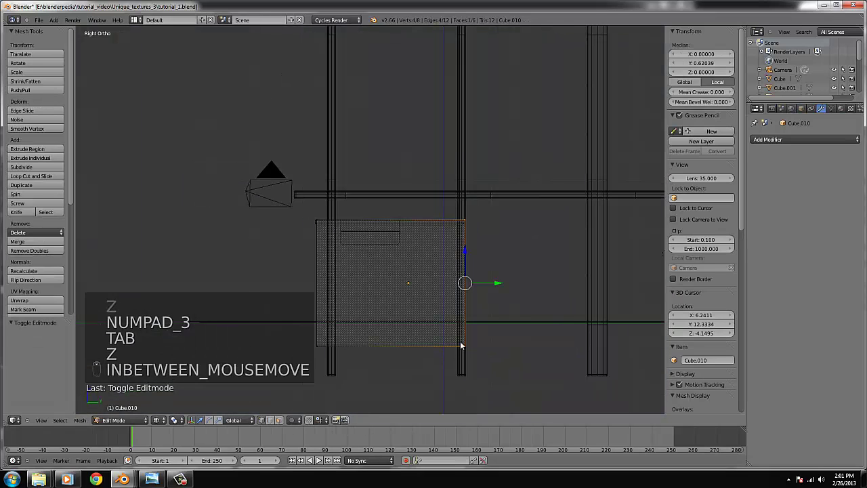
key("Tab")
key("Tab")
key("Tab")
key("n")
right_click(503, 358)
key("n")
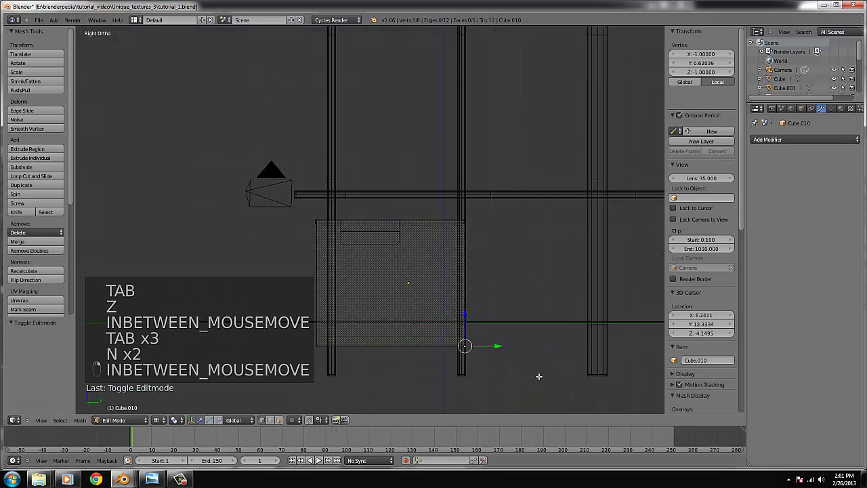
left_click(540, 377)
key("n")
Raise the end panel's bottom vertices about 0.526 along Z to floor level, then return to solid object view.
key("b")
left_click_drag(549, 380, 330, 335)
key("g")
key("z")
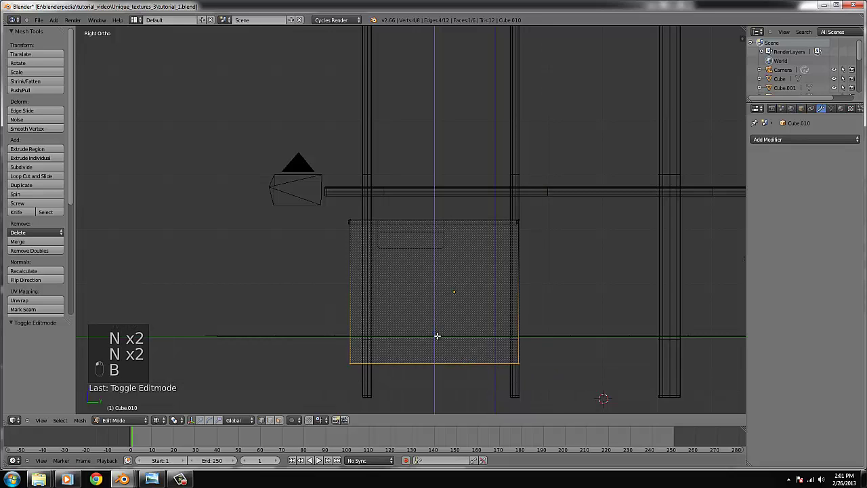
left_click(436, 310)
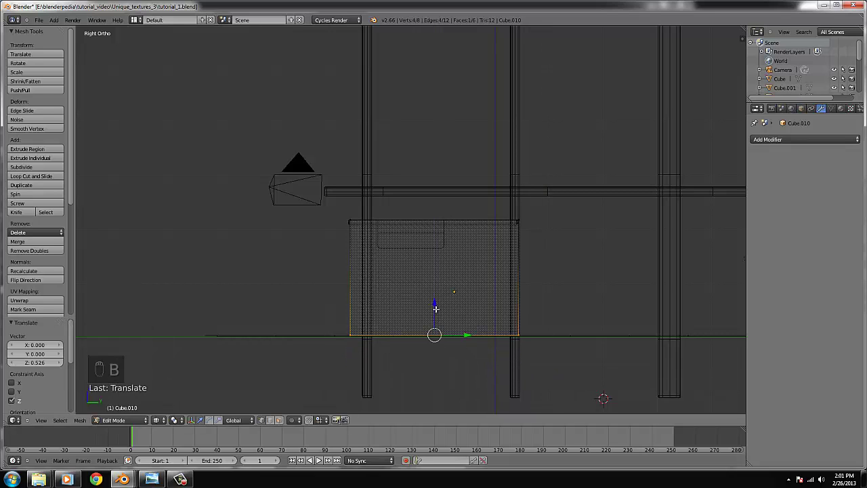
key("Tab")
key("z")
middle_click_drag(426, 273, 431, 292)
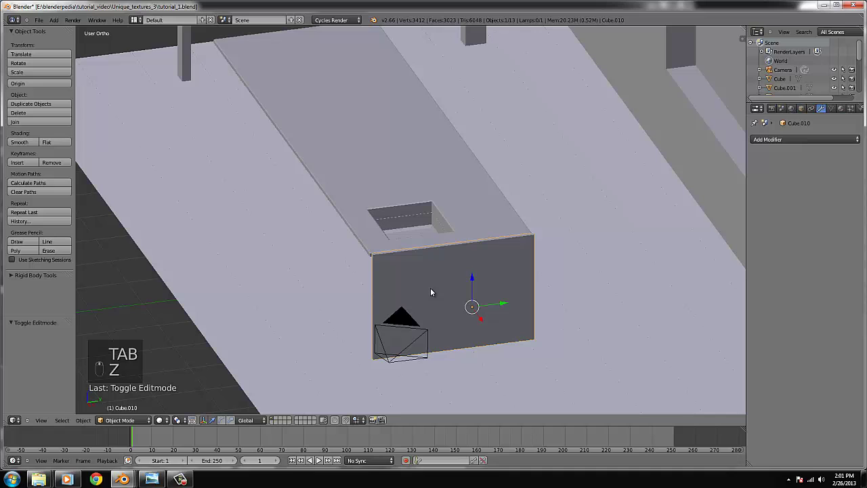
Box-select the countertop's back-edge vertices in top view and shift them further along Y toward the sink.
key("Tab")
key("Tab")
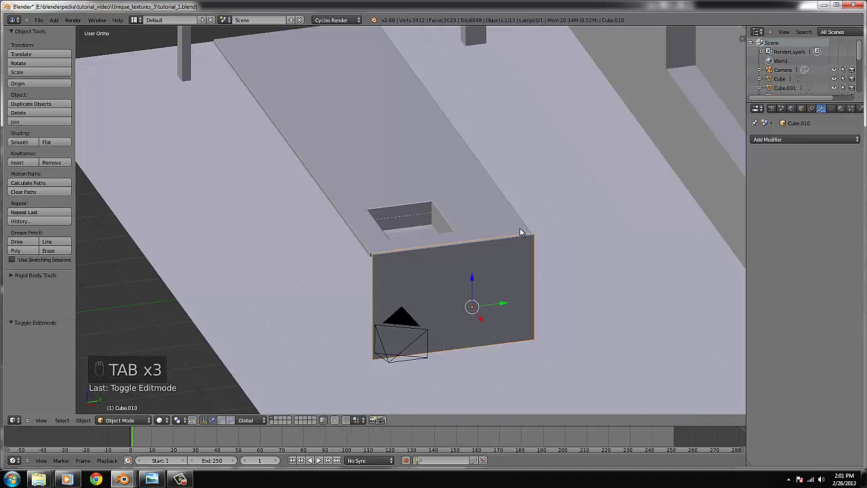
key("Tab")
key("KP_7")
key("Tab")
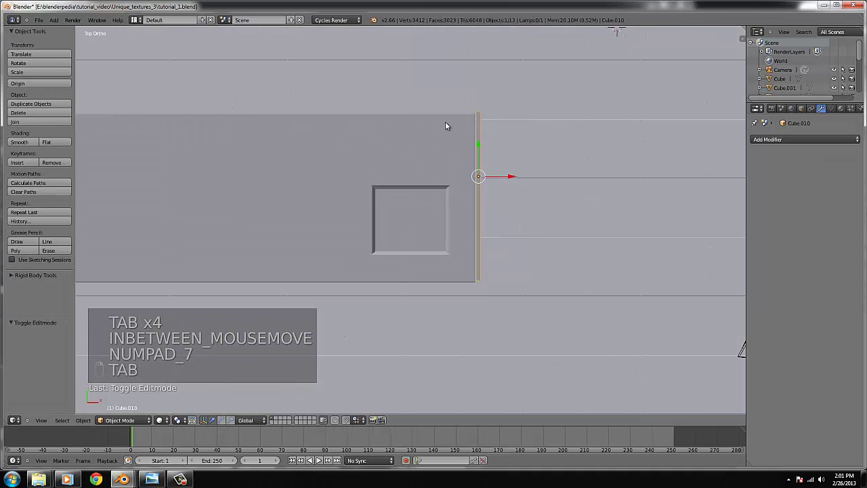
key("Tab")
key("z")
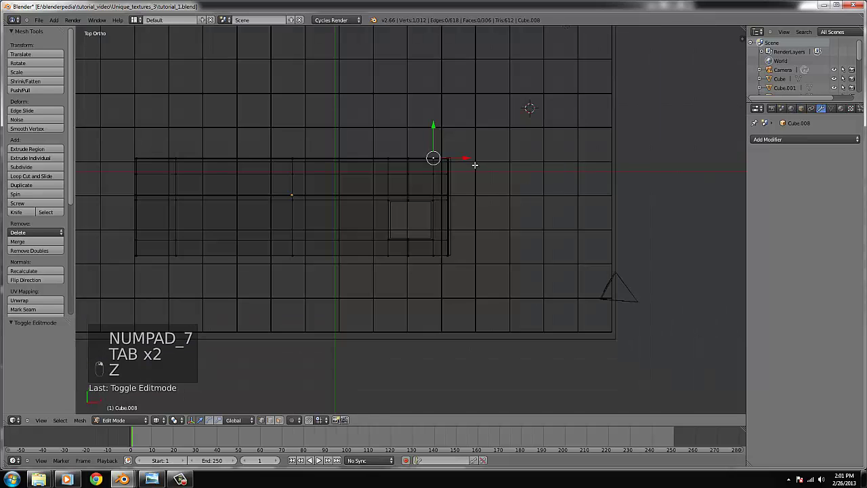
key("b")
left_click_drag(474, 184, 103, 93)
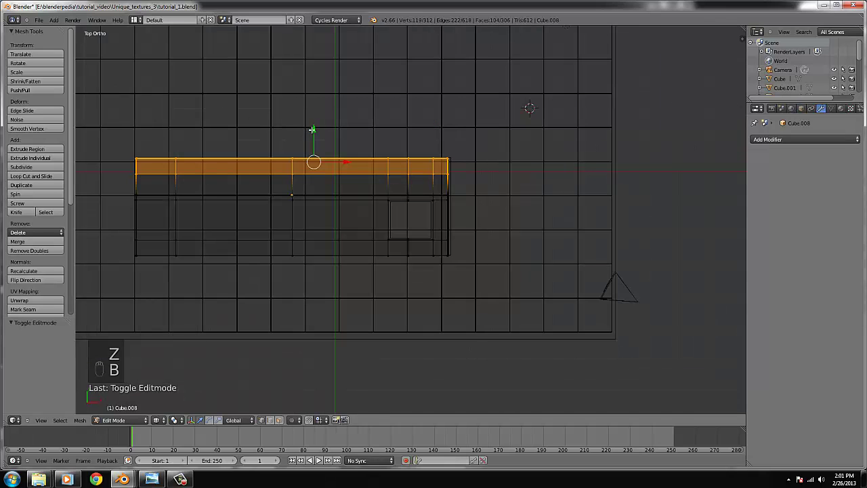
left_click_drag(314, 129, 316, 142)
key("Tab")
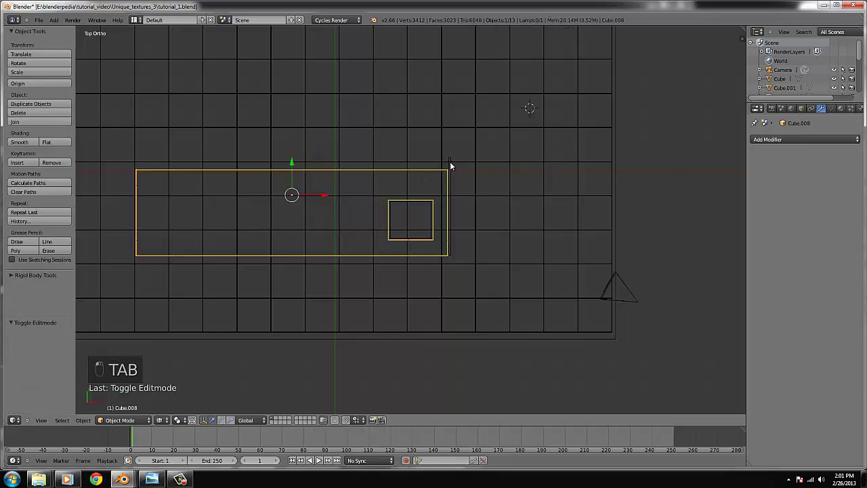
Select the end panel's back-edge vertices in side view and move them about -0.379 along Y to meet the countertop's new edge.
right_click(403, 211)
middle_click_drag(403, 210, 381, 175)
middle_click_drag(509, 219, 484, 241)
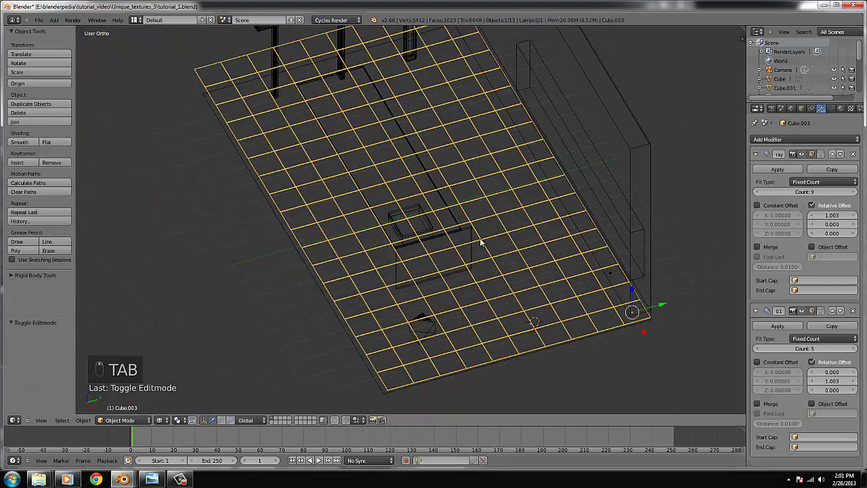
right_click(476, 239)
scroll(508, 248, "up", 3)
key("Tab")
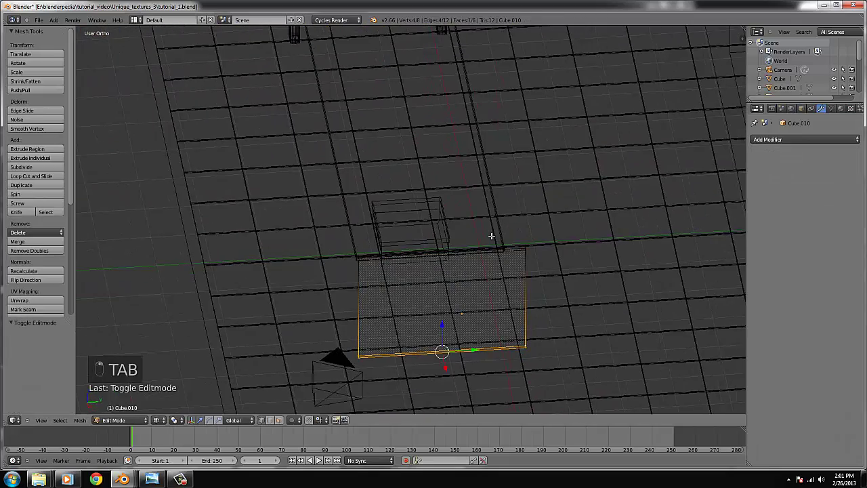
key("KP_1")
key("KP_3")
key("z")
key("z")
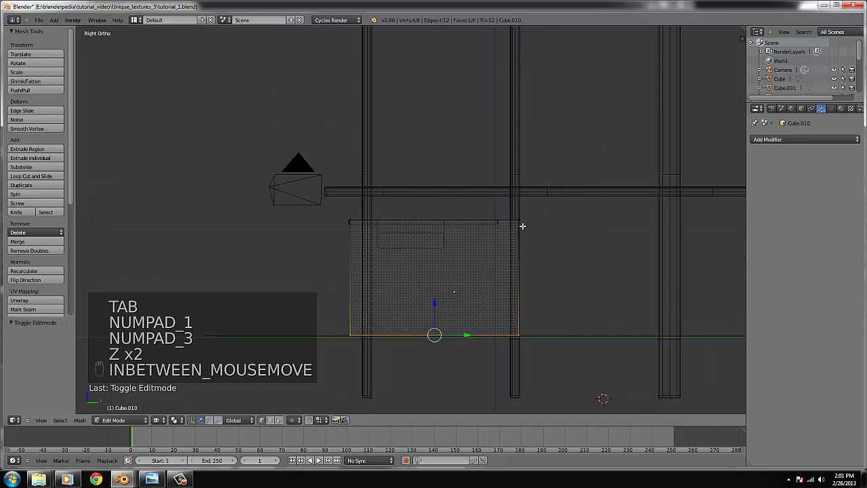
key("b")
key("b")
left_click_drag(535, 370, 485, 184)
scroll(612, 303, "up", 4)
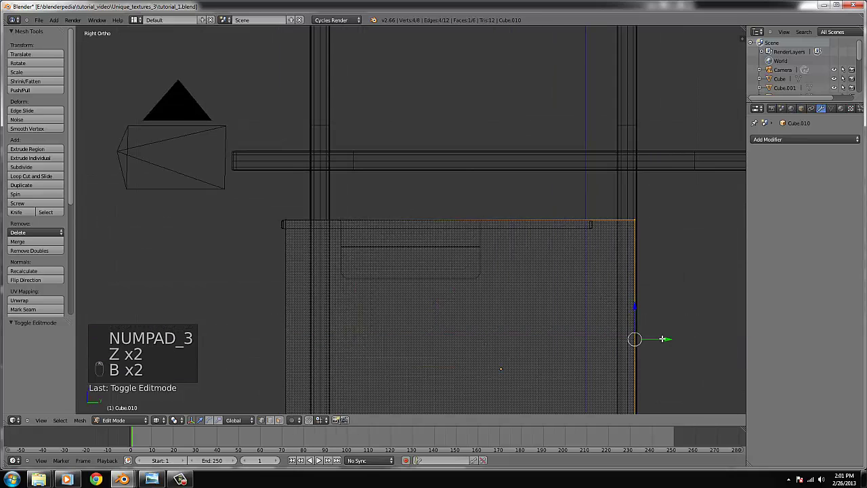
key("g")
key("y")
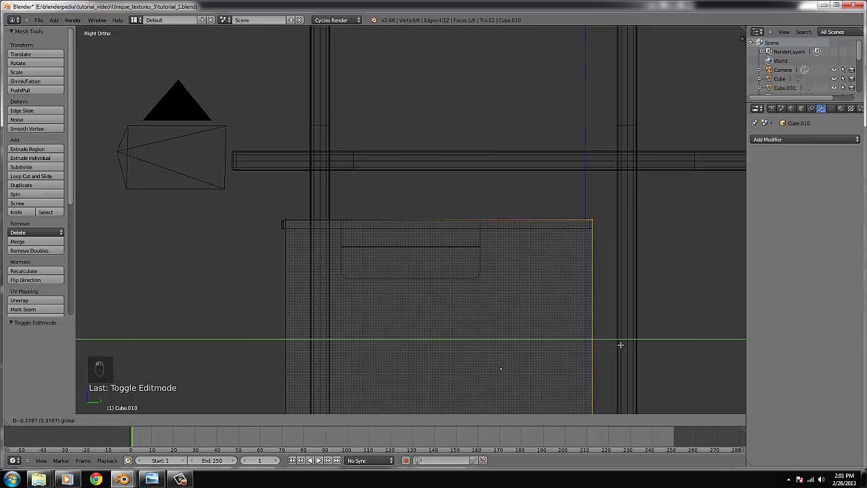
left_click(620, 344)
Move the end panel's front-edge vertices slightly outward along Y, about -0.017, flush with the countertop's front edge.
scroll(353, 380, "down", 2)
right_click(336, 381)
key("b")
left_click_drag(344, 402, 290, 210)
key("g")
key("y")
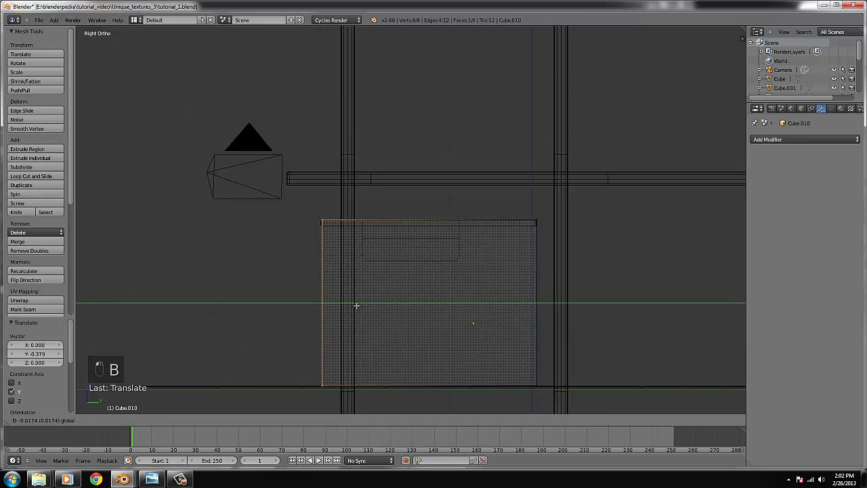
left_click(357, 305)
key("Tab")
key("z")
Check the island through the camera, add a Subdivision Surface modifier to the end panel, and open its mesh for editing.
key("KP_0")
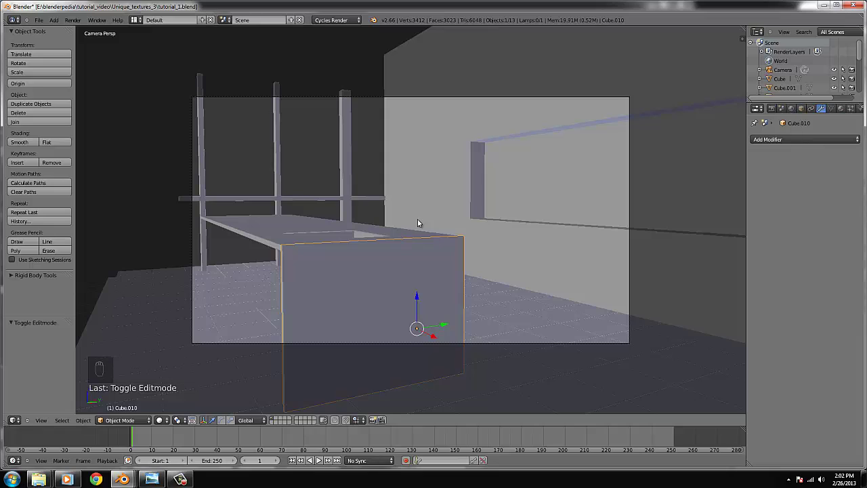
key("KP_7")
middle_click_drag(421, 246, 359, 209)
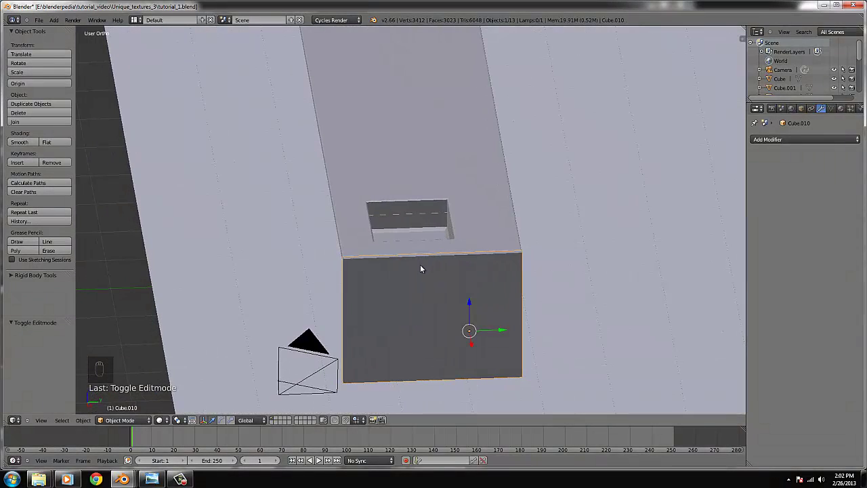
left_click(808, 139)
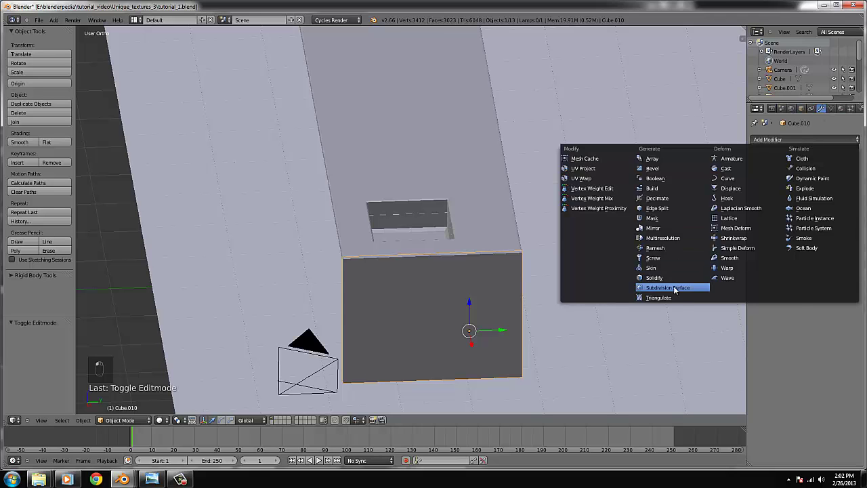
left_click(673, 287)
middle_click_drag(462, 360, 482, 332)
key("Tab")
scroll(421, 250, "up", 3)
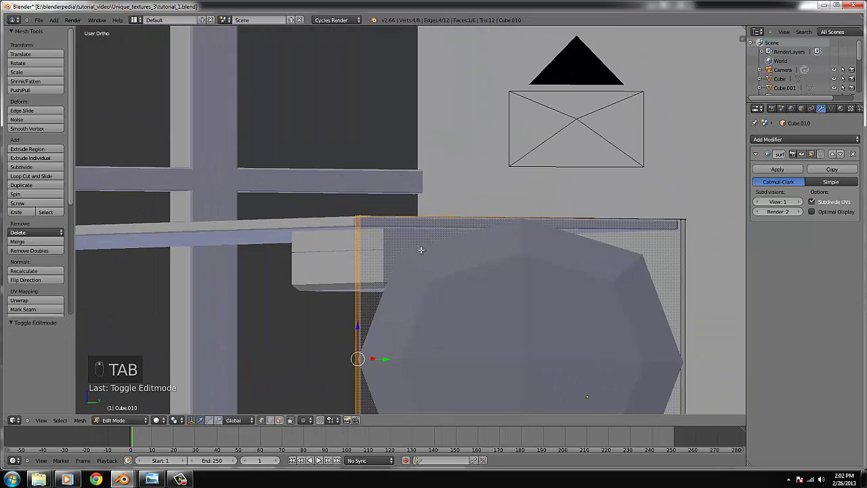
Add two vertical loop cuts to the end panel, sliding one close to each of its vertical side edges.
middle_click_drag(406, 230, 484, 267)
key("ctrl+r")
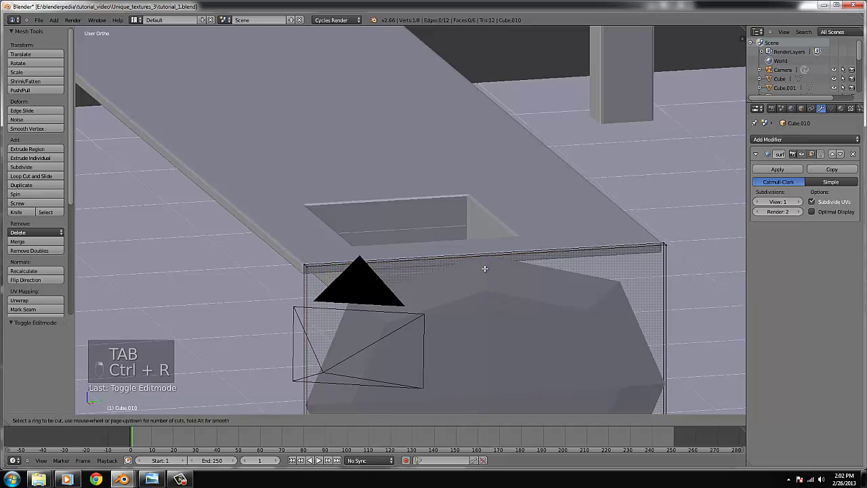
left_click(484, 267)
key("ctrl+r")
left_click(440, 266)
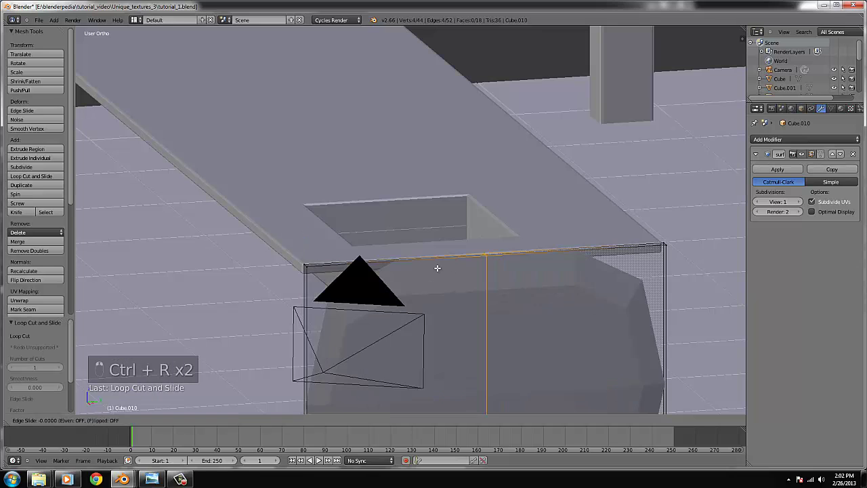
left_click(275, 292)
key("ctrl+r")
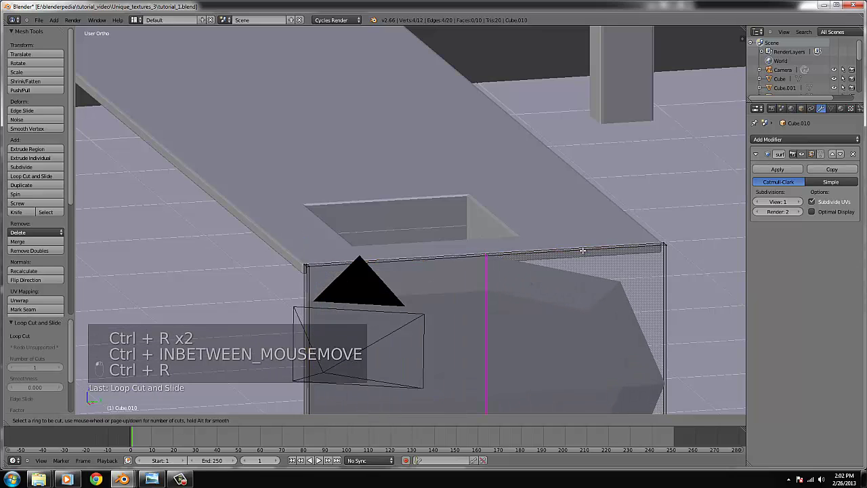
left_click(576, 254)
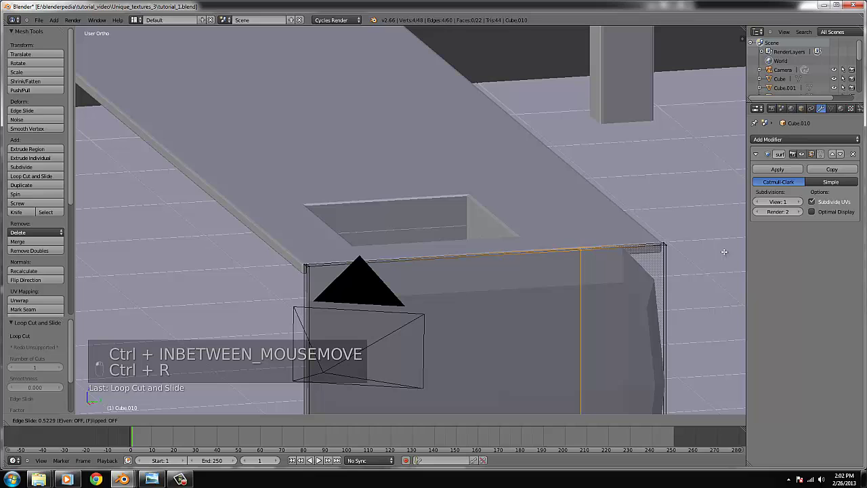
left_click(760, 256)
Add a horizontal loop cut around the end panel and slide it up close to the top edge.
key("ctrl+r")
left_click(690, 249)
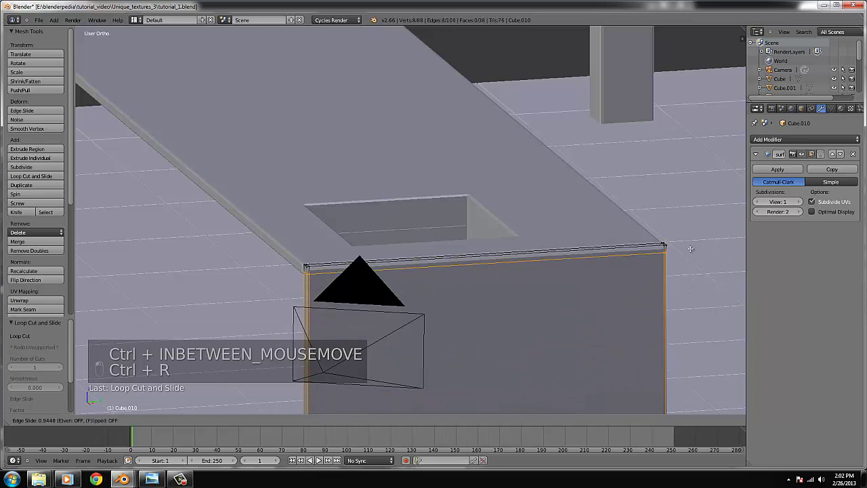
left_click(690, 247)
Try to add a horizontal loop cut near the end panel's bottom edge and undo it.
middle_click_drag(689, 247, 412, 334)
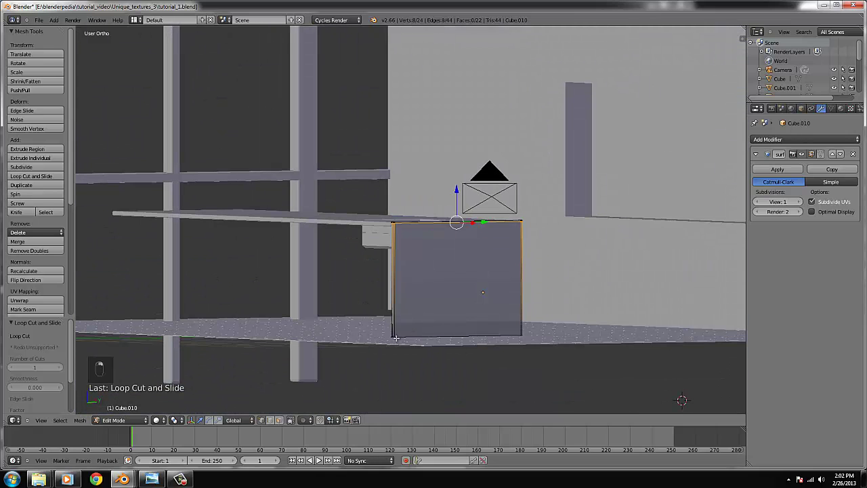
right_click(396, 337)
key("ctrl+KP_Decimal")
key("ctrl+r")
key("ctrl+r")
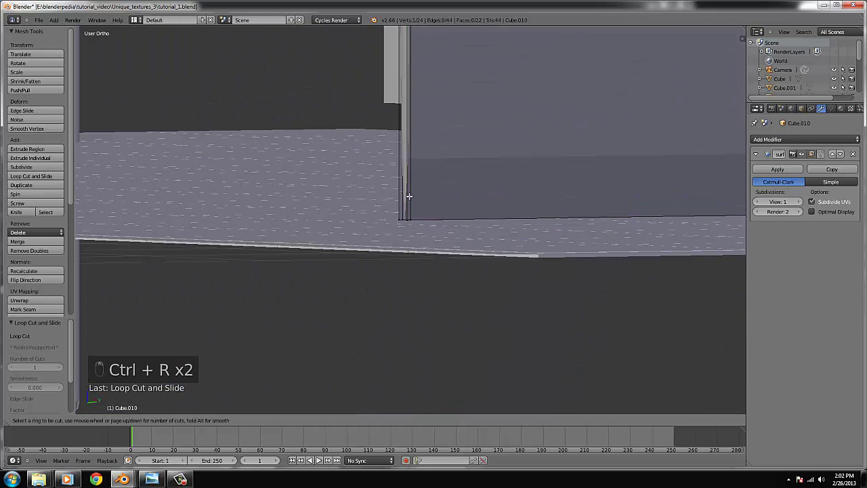
right_click_drag(443, 224, 427, 236)
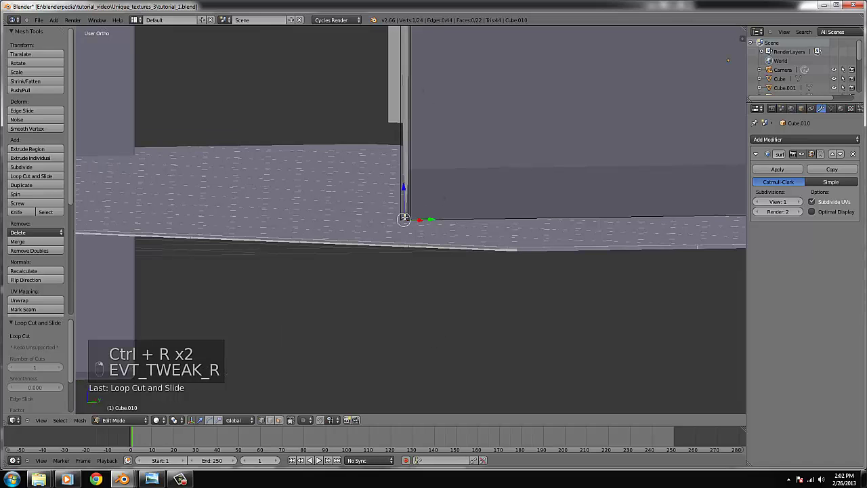
key("ctrl+r")
right_click(414, 64)
scroll(440, 102, "down", 4)
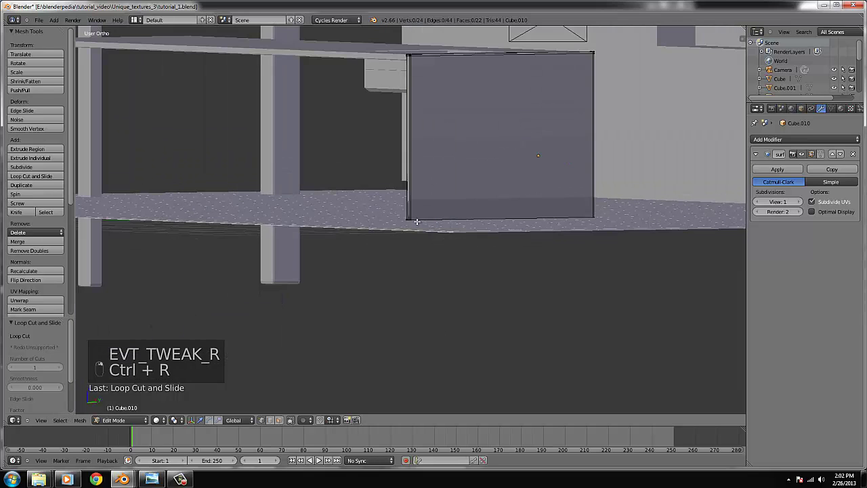
key("ctrl+r")
left_click(416, 156)
left_click(429, 239)
key("ctrl+z")
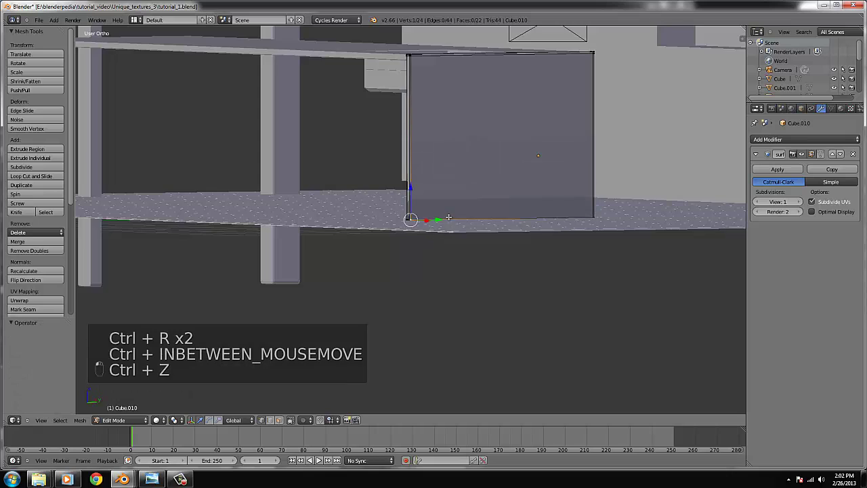
Add a horizontal loop cut around the end panel and slide it down close to the bottom edge.
scroll(421, 126, "up", 3)
key("ctrl+r")
left_click(420, 128)
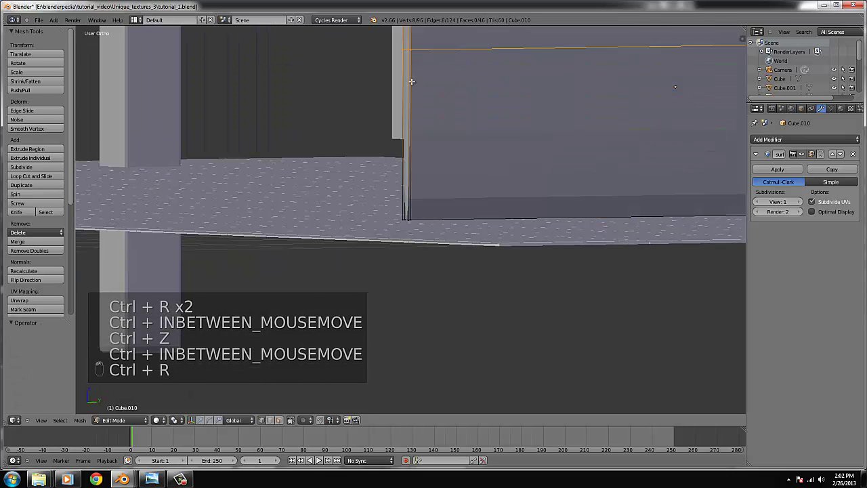
left_click(424, 239)
Add two loop cuts through the end panel's thickness, one close to each large face, and finish editing the mesh.
middle_click_drag(422, 238, 538, 249)
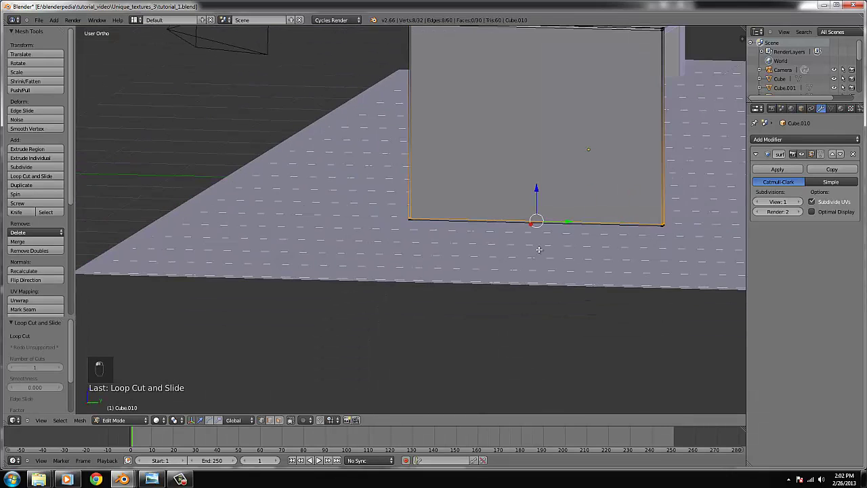
middle_click_drag(660, 228, 409, 220)
scroll(627, 250, "up", 2)
key("ctrl+r")
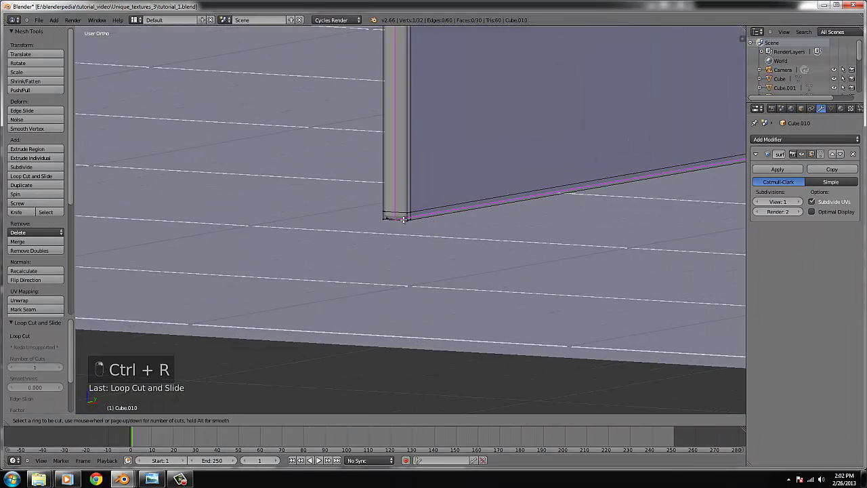
left_click(410, 222)
left_click(411, 223)
key("ctrl+r")
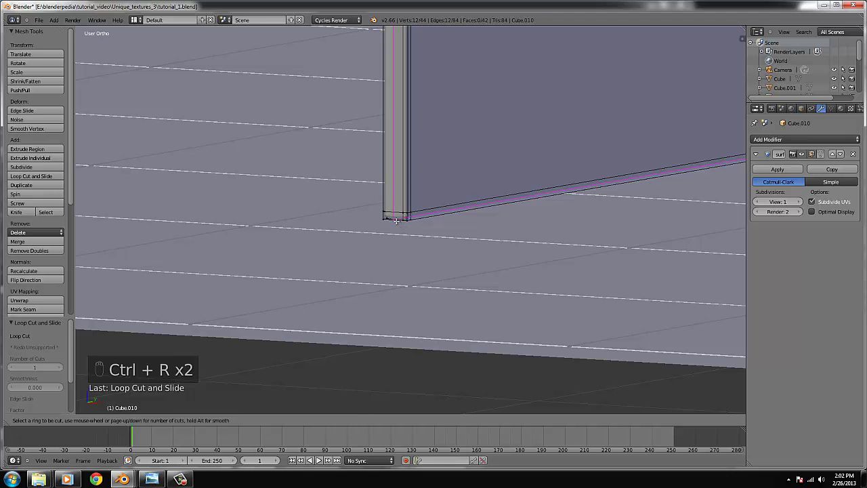
left_click(393, 222)
left_click(389, 225)
key("Tab")
Move the end panel about -0.024 along X in top view so it meets the end of the countertop.
middle_click_drag(441, 215, 426, 241)
scroll(426, 245, "down", 3)
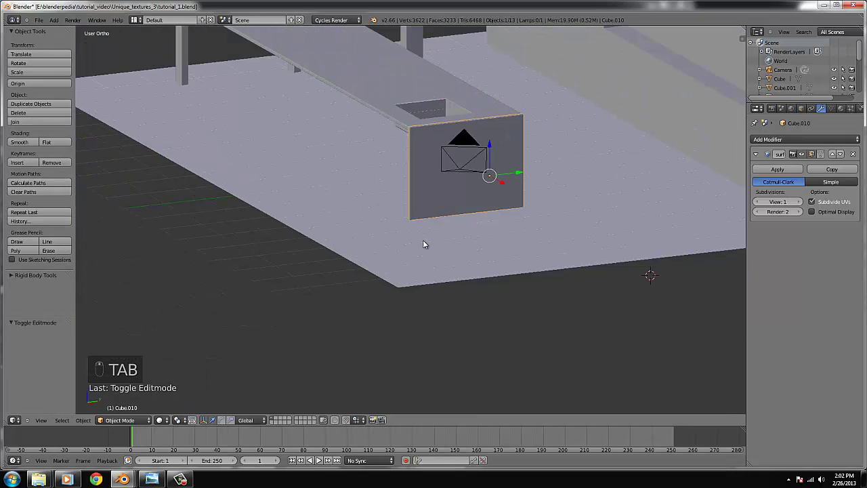
key("KP_7")
scroll(424, 242, "up", 5)
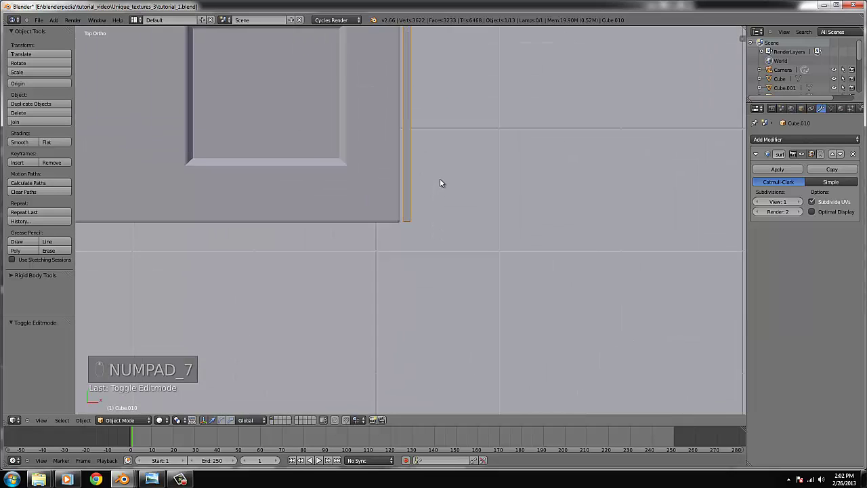
scroll(438, 172, "down", 2)
key("ctrl+KP_Decimal")
scroll(422, 122, "up", 4)
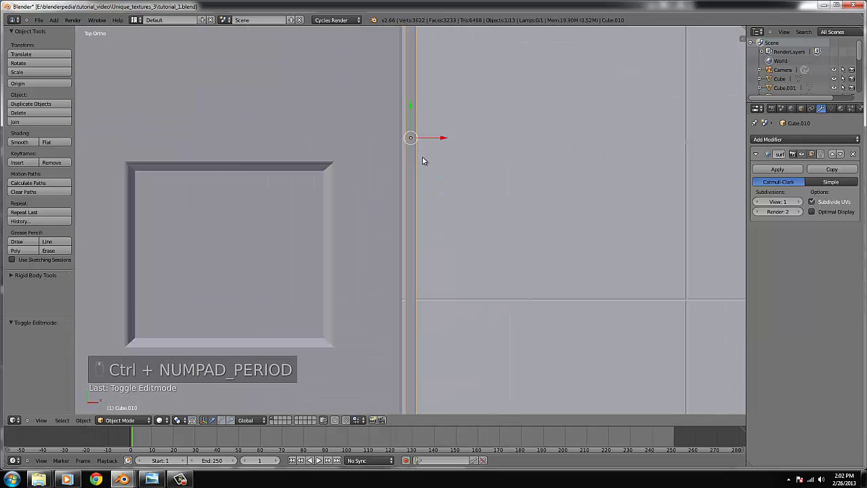
left_click_drag(435, 107, 431, 105)
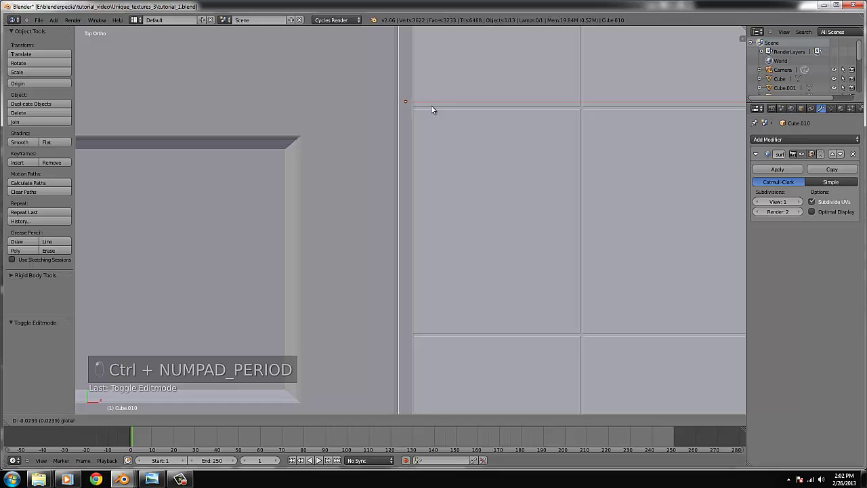
scroll(443, 274, "down", 3)
middle_click_drag(444, 275, 415, 174)
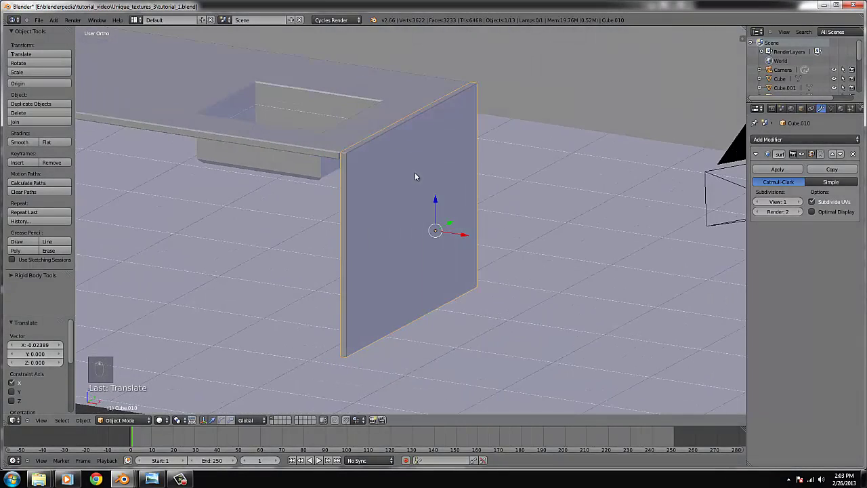
Duplicate the end panel, place the copy in front of the countertop's sink end, and set its Z rotation to 90°.
key("KP_7")
scroll(429, 209, "down", 4)
key("shift+d")
left_click(445, 309)
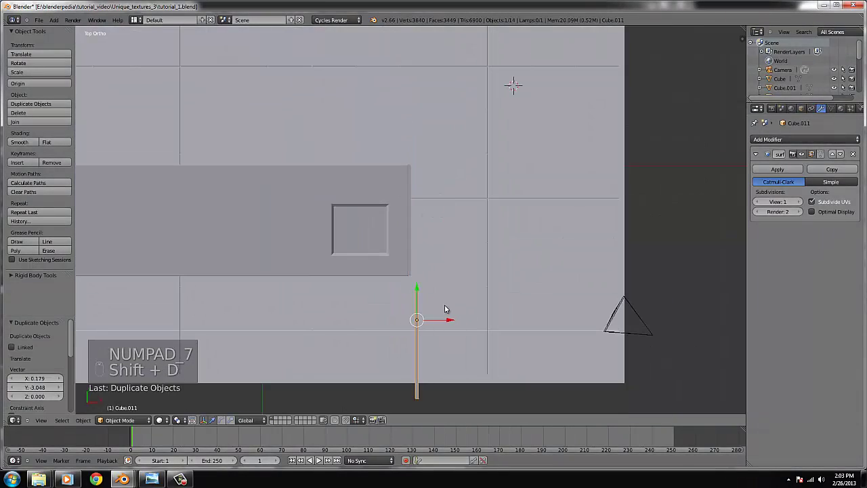
key("r")
left_click(491, 352)
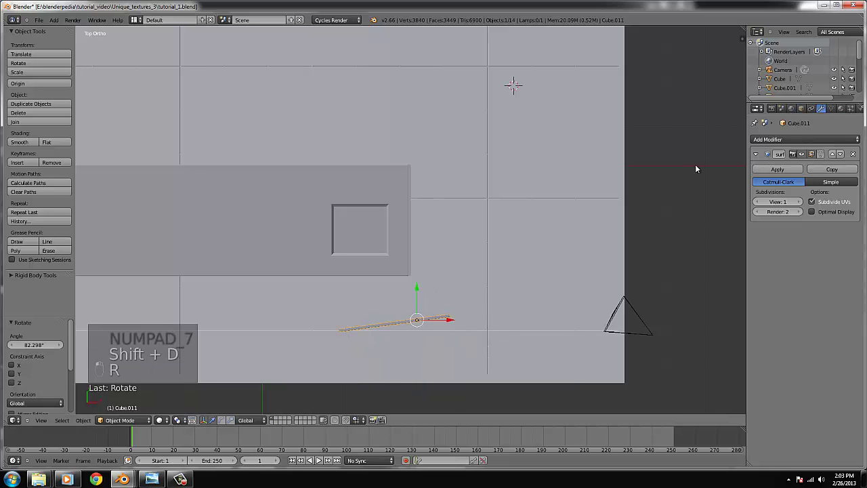
key("n")
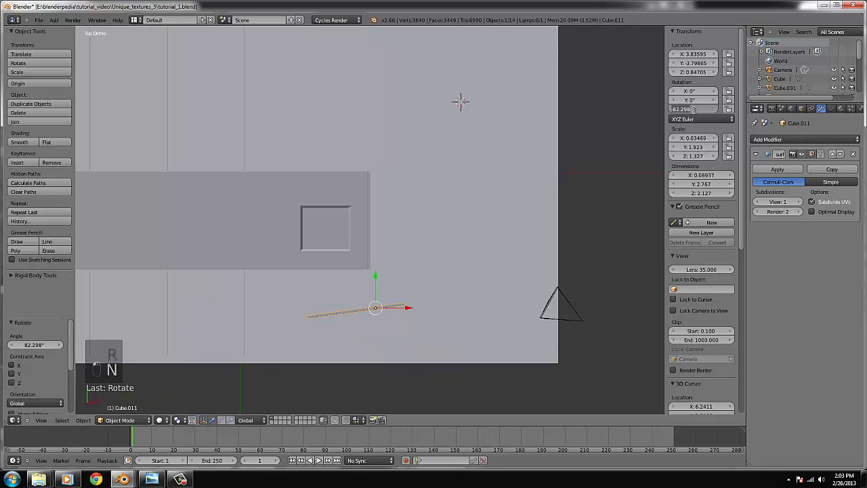
type("90")
key("Return")
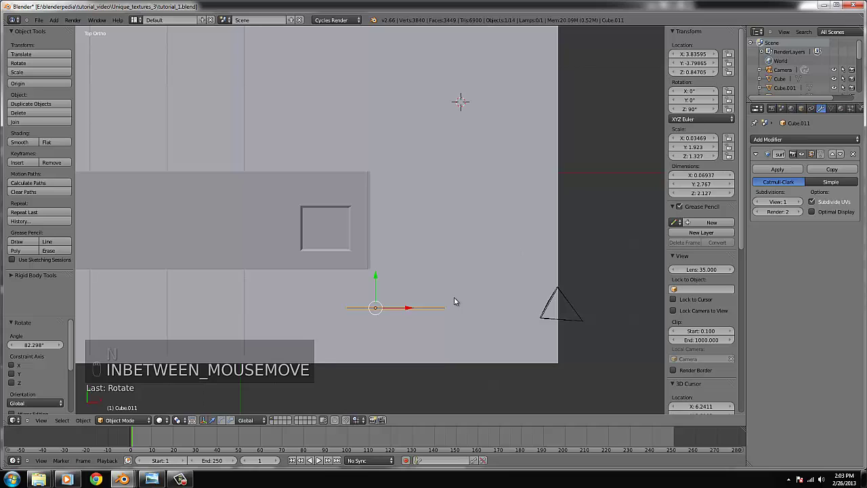
Shift the copied panel's whole mesh along negative X to centre it near its origin, and show it in front wireframe view.
key("Tab")
key("ctrl+l")
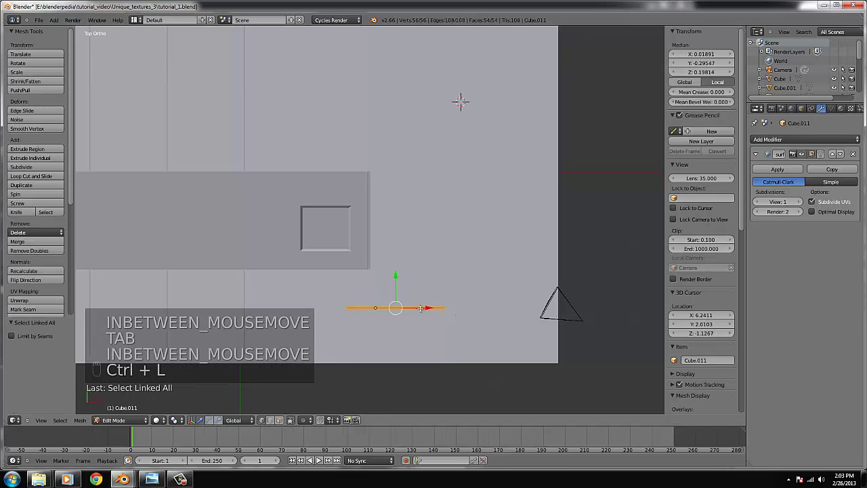
left_click_drag(427, 308, 409, 310)
key("Tab")
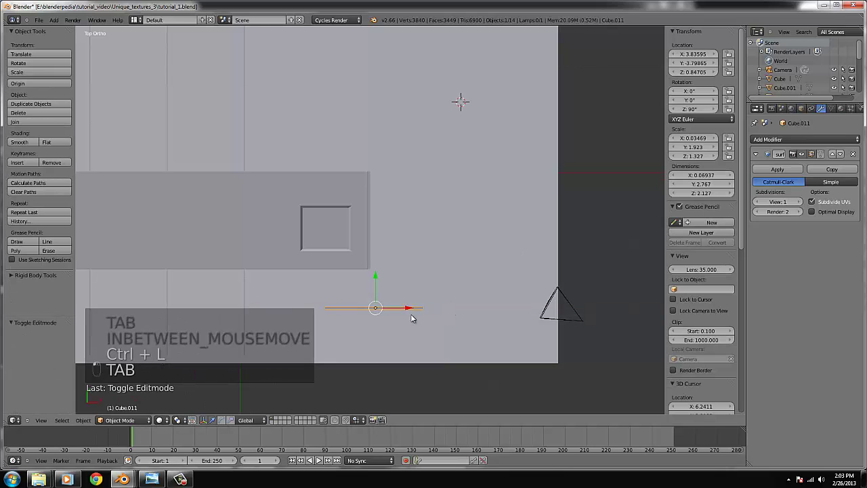
key("KP_1")
key("z")
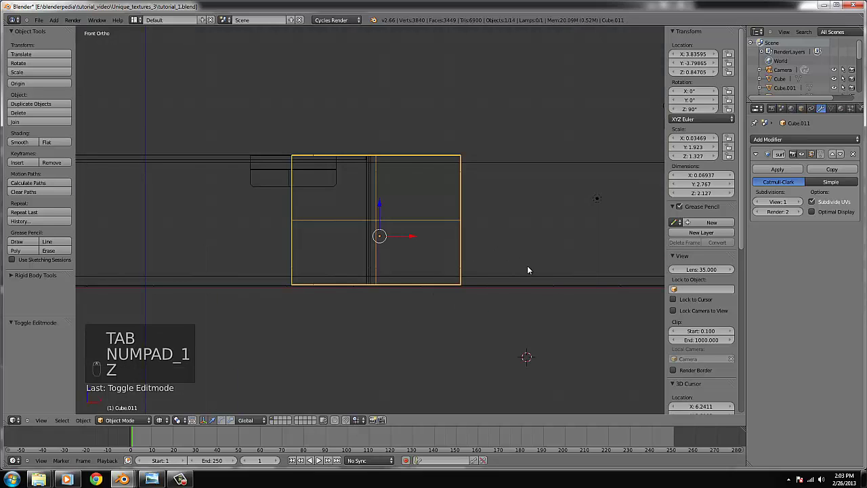
scroll(526, 276, "up", 2)
Try scaling the copied panel down uniformly by about 0.626 and undo the scaling.
key("s")
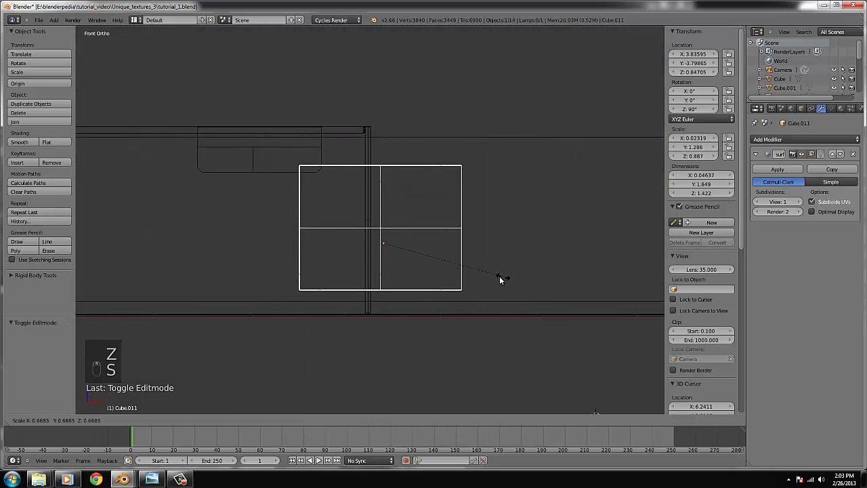
left_click(500, 279)
key("g")
right_click(451, 243)
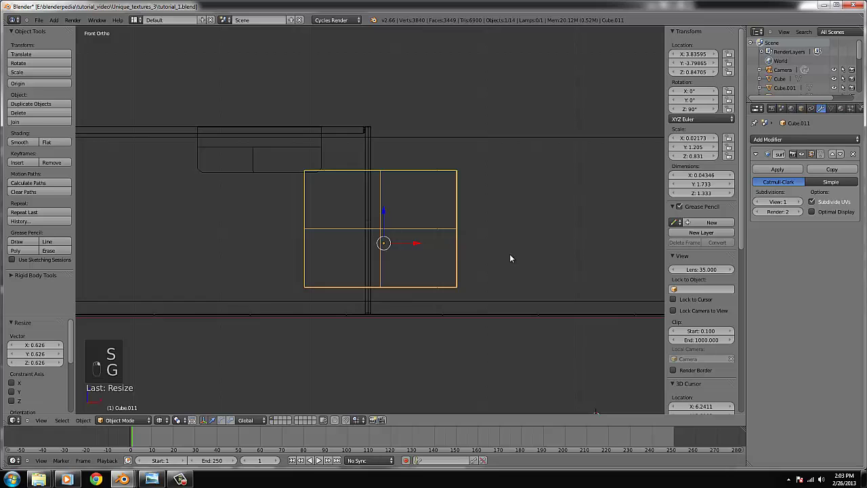
key("Tab")
key("ctrl+z")
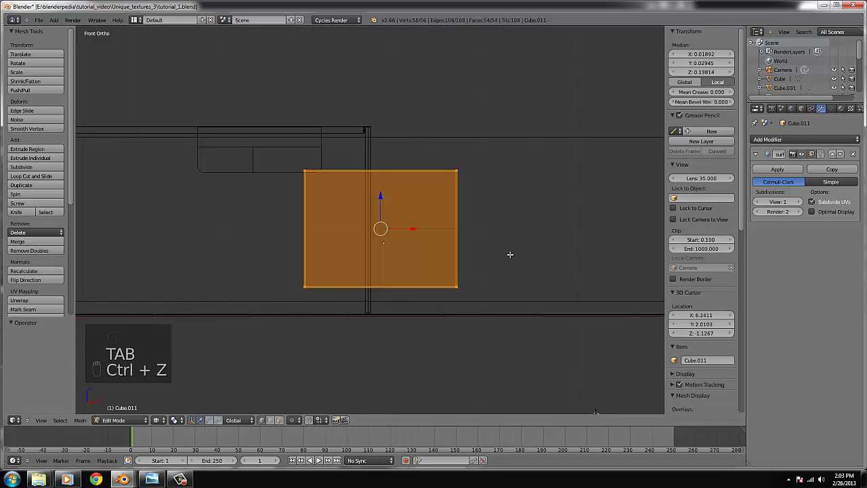
key("ctrl+z")
key("ctrl+z")
key("Tab")
key("ctrl+z")
key("ctrl+z")
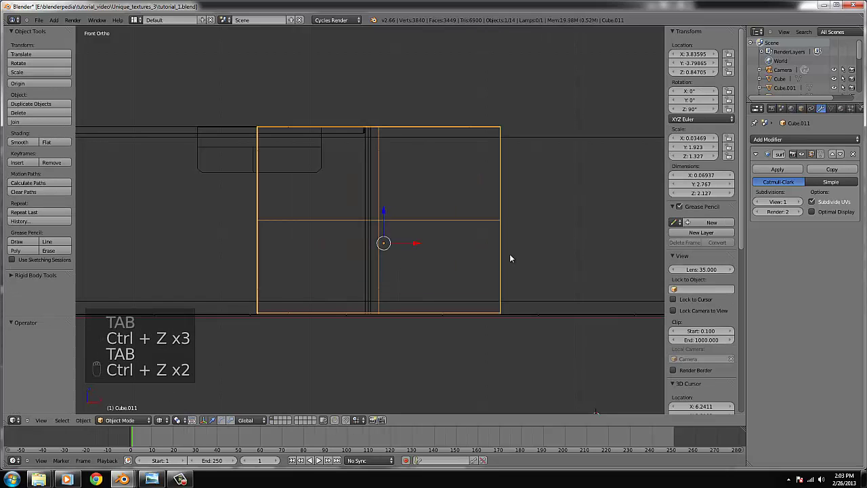
Box-select the copied panel's vertices on its positive-X side and move them about -0.979 along X to narrow it.
key("Tab")
right_click(500, 128)
key("b")
key("b")
left_click_drag(524, 333, 465, 101)
left_click_drag(531, 223, 443, 222)
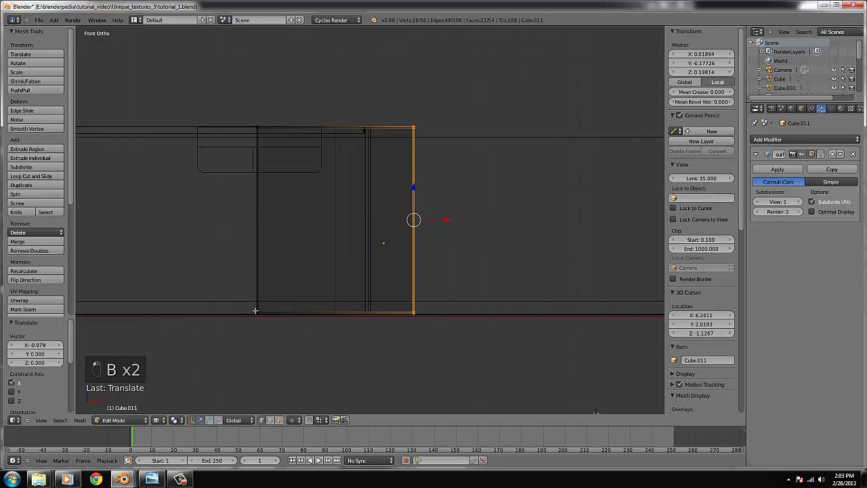
Box-select the copied panel's vertices on its negative-X side and move them about 0.574 along X.
right_click(258, 313)
key("b")
left_click_drag(201, 69, 270, 339)
left_click(282, 218)
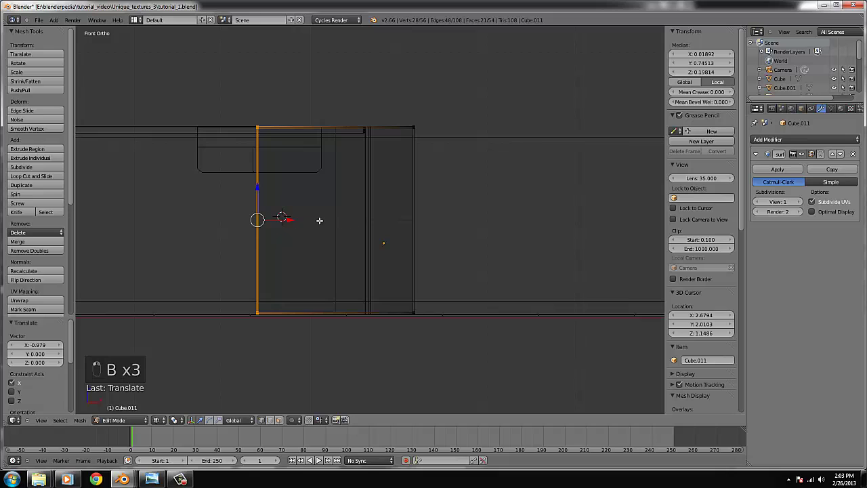
left_click_drag(286, 221, 339, 222)
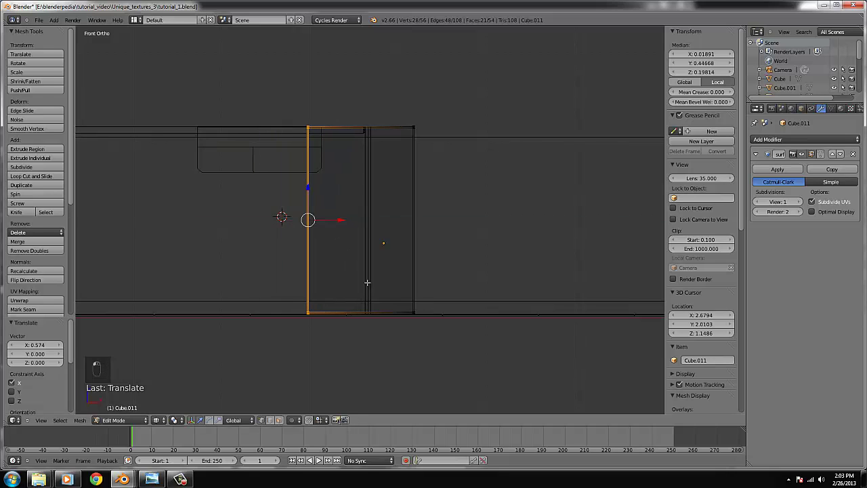
Box-select the copied panel's bottom vertices and raise them about 1.409 along Z to shorten the panel.
right_click(440, 322)
key("b")
left_click_drag(447, 334, 269, 281)
left_click_drag(358, 287, 380, 158)
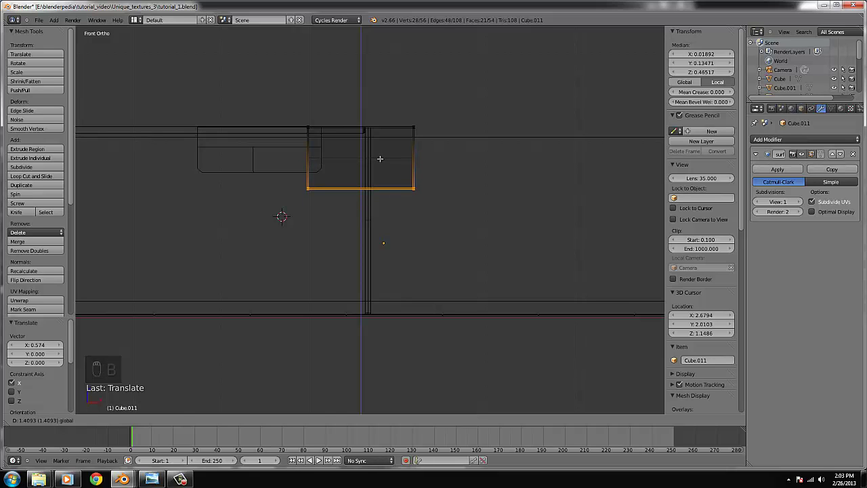
key("Tab")
key("Tab")
key("Tab")
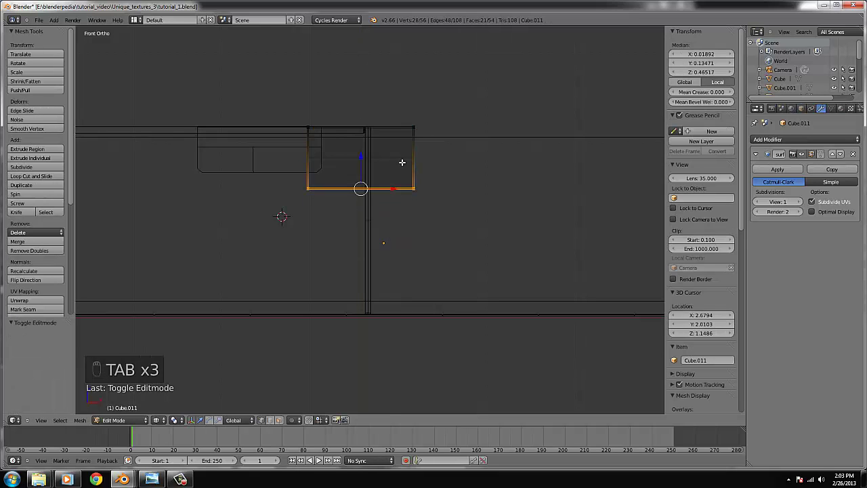
Select the copied panel's entire linked mesh and move it so that it is centred on the object's origin.
key("ctrl+l")
key("g")
left_click(423, 260)
key("Tab")
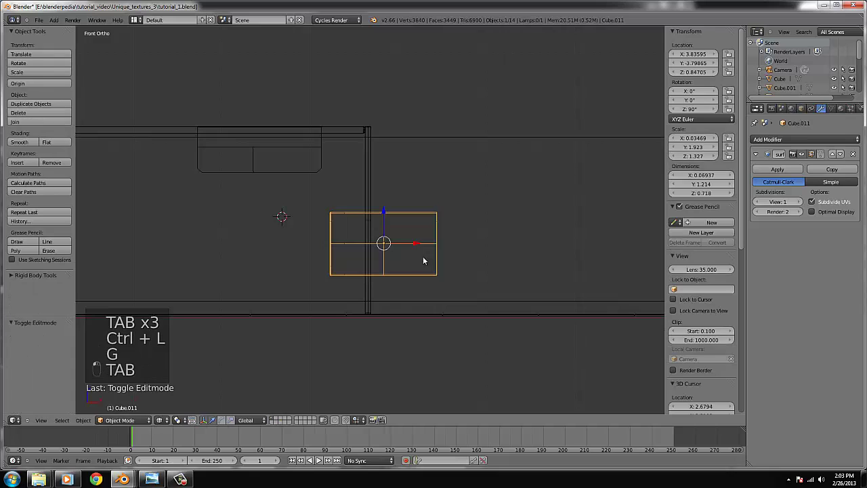
Move the small panel about -0.815 along X and 0.876 along Z, and apply its Subsurf modifier.
key("g")
left_click(366, 191)
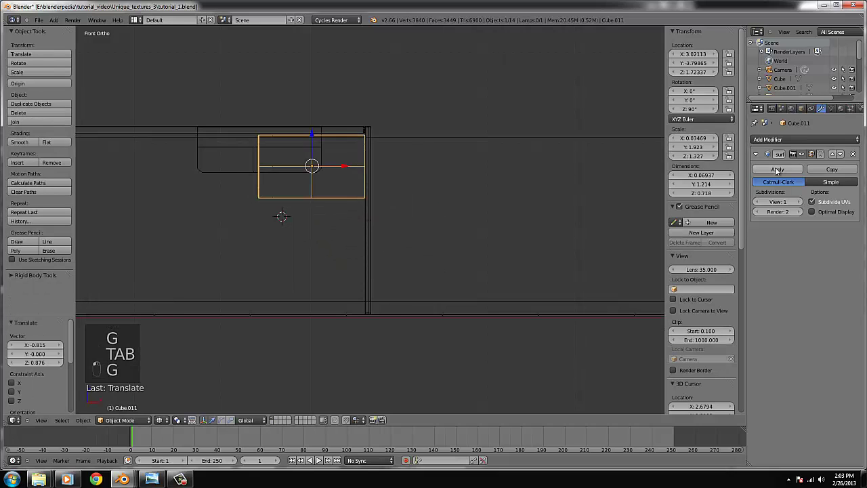
left_click(777, 170)
key("ctrl+KP_Decimal")
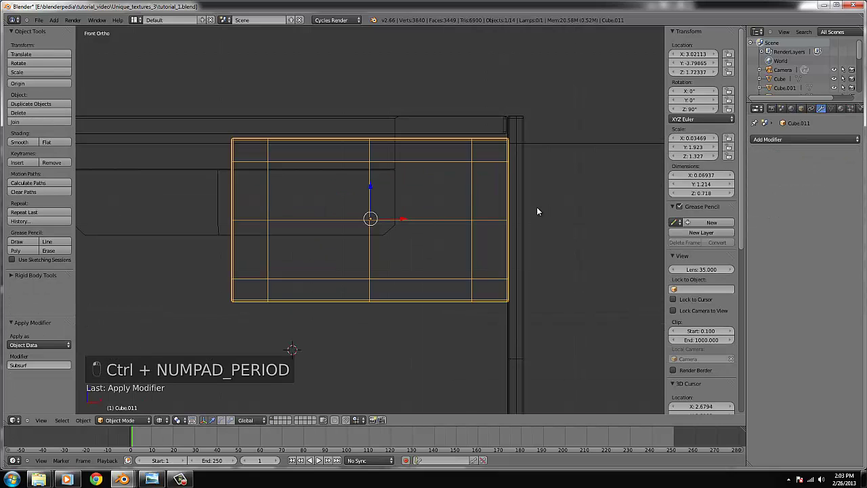
Move the small panel about 1.115 along Y, up against the island's front below the countertop.
key("z")
middle_click_drag(536, 207, 434, 208)
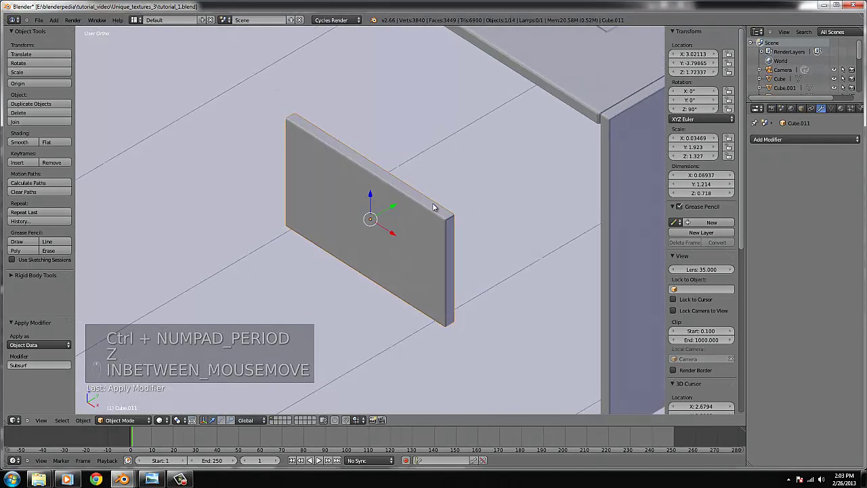
key("g")
key("y")
left_click(564, 157)
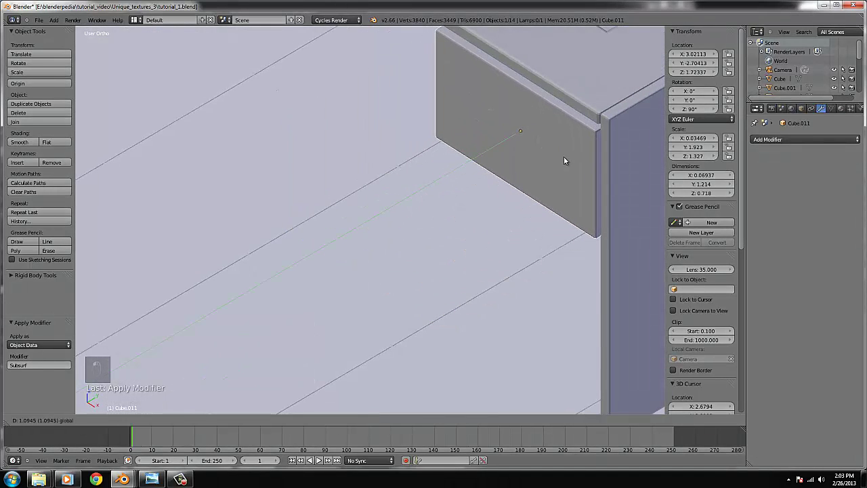
Nudge the small panel about -0.008 along X and 0.016 along Z, beside the end panel and beneath the countertop.
key("KP_1")
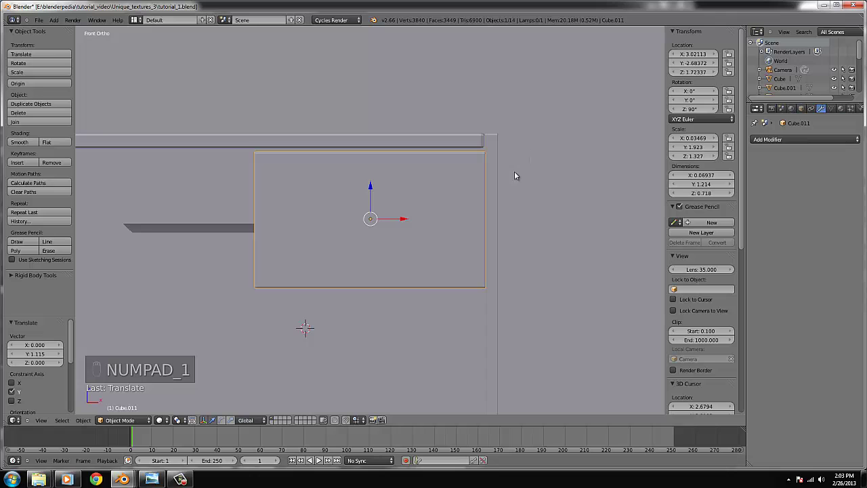
key("g")
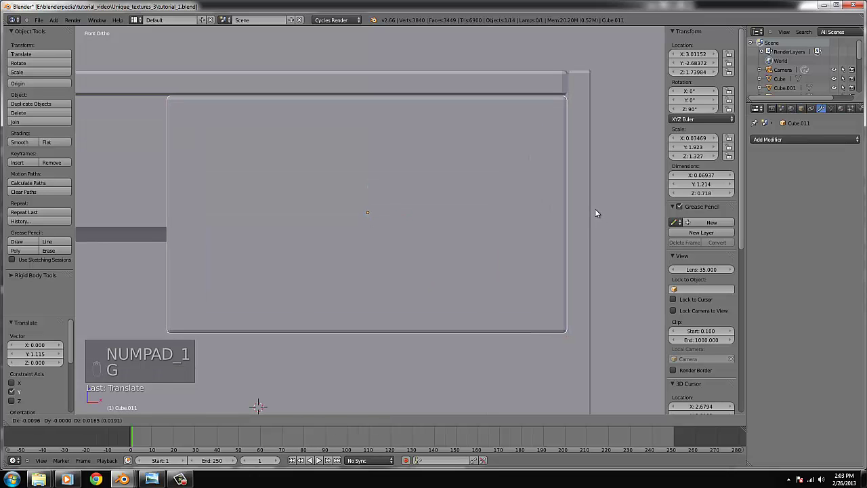
left_click(596, 213)
Fine-tune the small panel's depth by moving it about 0.011 along Y.
key("z")
middle_click_drag(590, 210, 520, 210)
key("ctrl+KP_Decimal")
key("z")
scroll(573, 198, "up", 5)
scroll(591, 190, "down", 3)
scroll(443, 217, "up", 3)
key("g")
key("y")
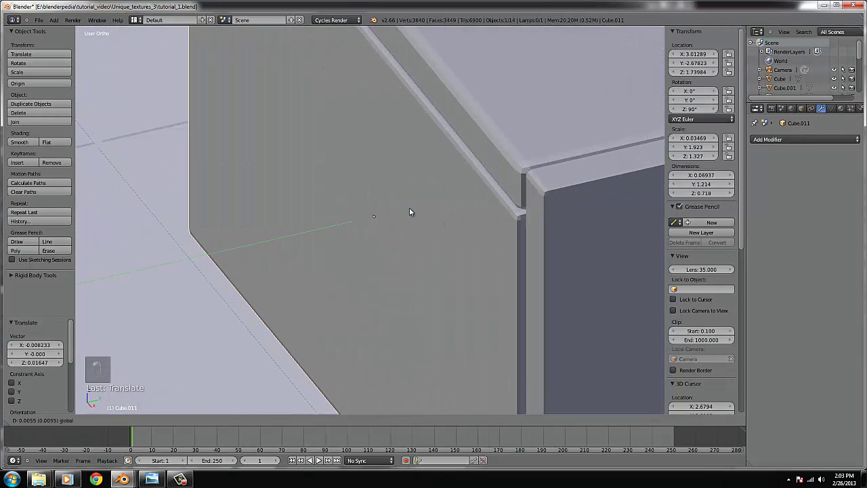
left_click(412, 212)
Examine the small panel's fit under the countertop and compare it with the drawer fronts in the reference photo.
middle_click_drag(510, 204, 578, 171)
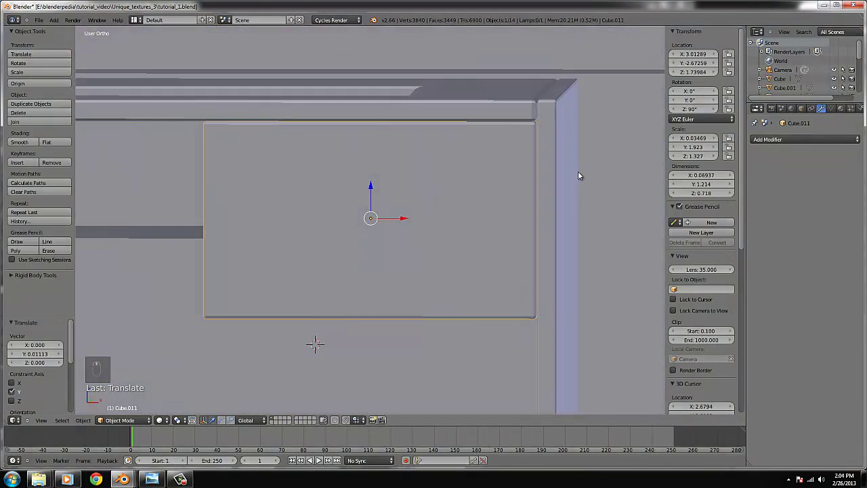
scroll(578, 172, "up", 1)
key("KP_1")
scroll(559, 159, "down", 3)
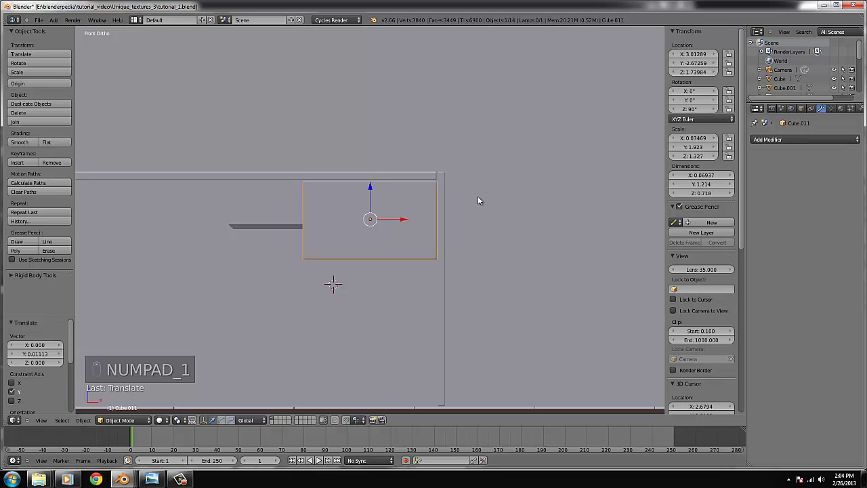
key("alt+Tab")
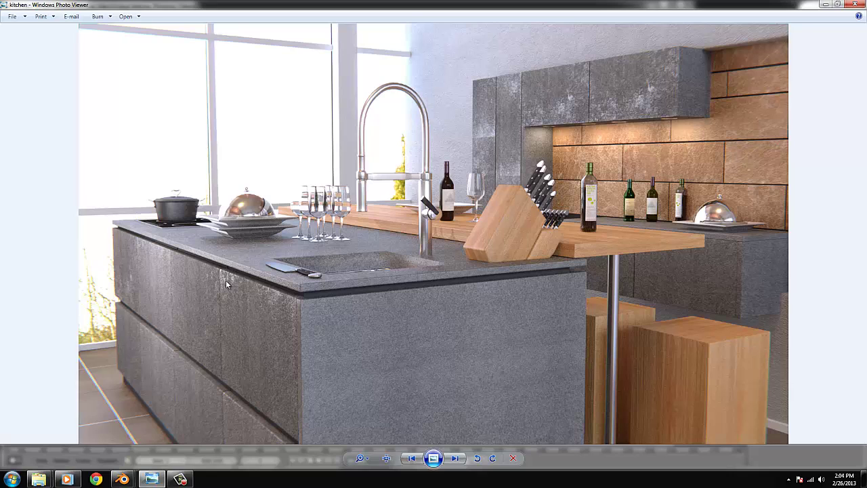
left_click(824, 5)
key("Tab")
key("Tab")
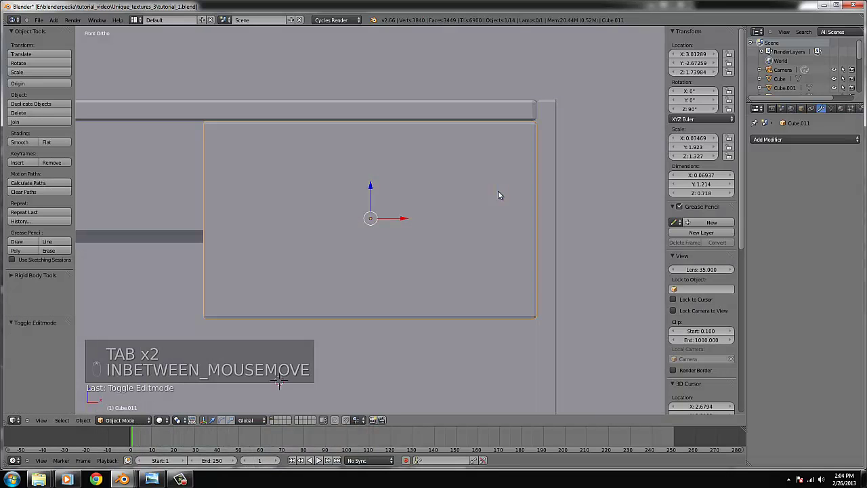
scroll(499, 191, "down", 4)
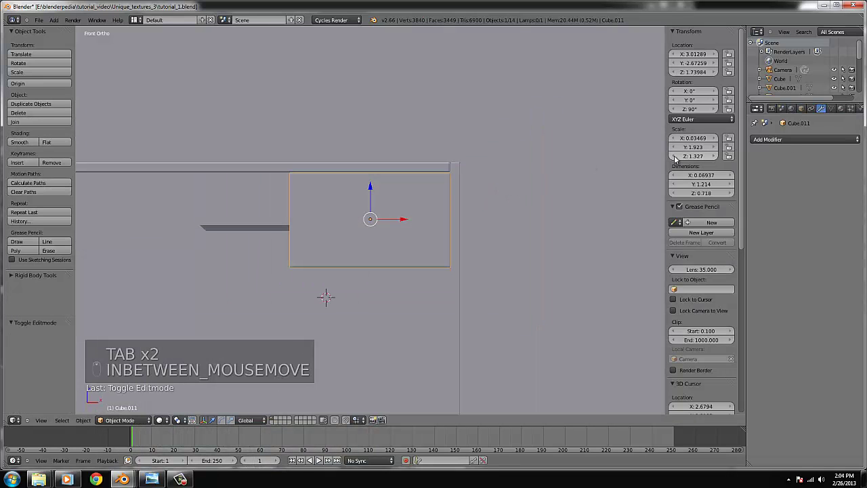
scroll(537, 172, "down", 2)
scroll(533, 181, "up", 3)
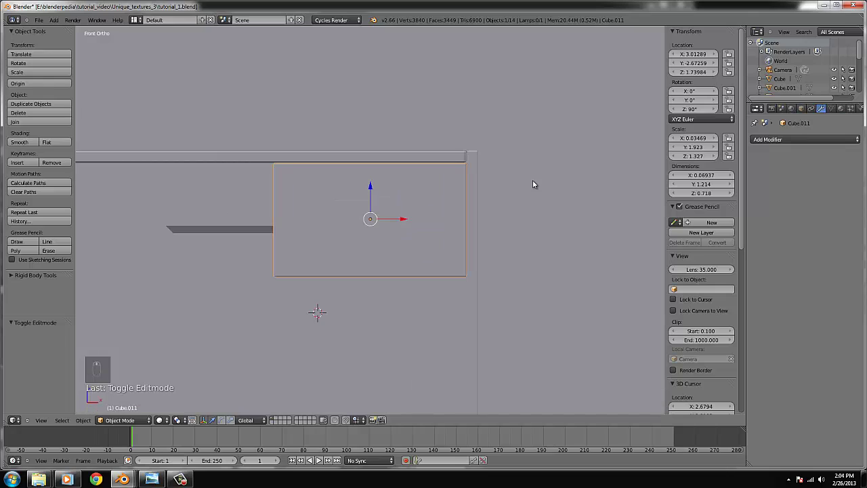
scroll(534, 184, "down", 2)
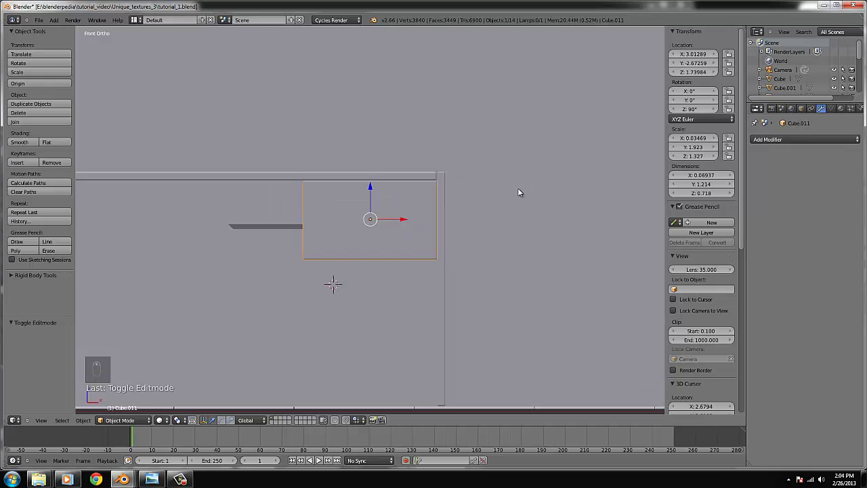
scroll(518, 192, "up", 5)
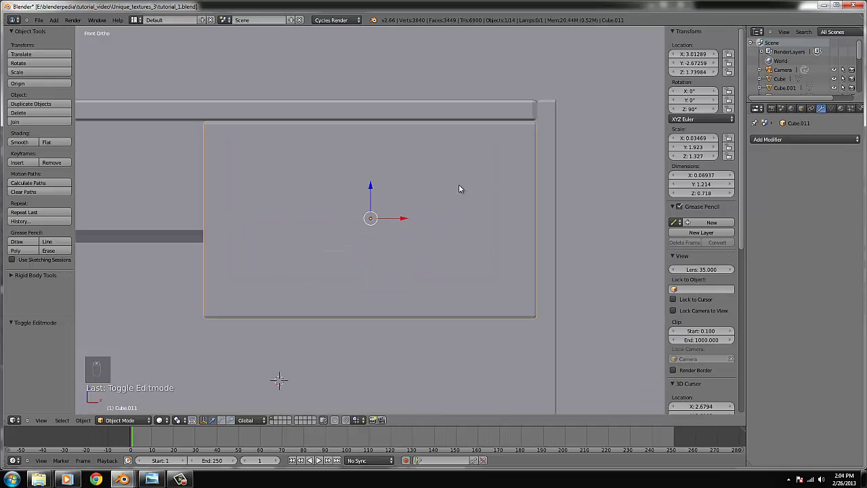
Select the end panel and check how it meets the countertop in the reference photo and the finished kitchen_6.blend model.
right_click(550, 164)
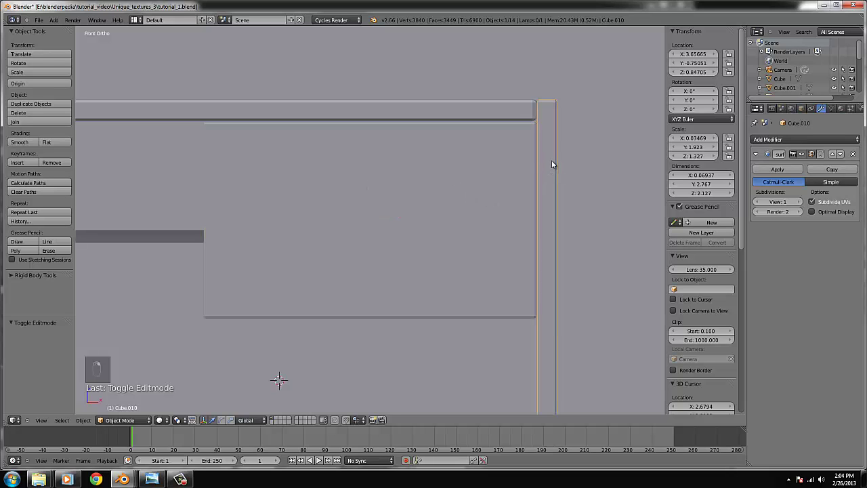
scroll(551, 160, "down", 4)
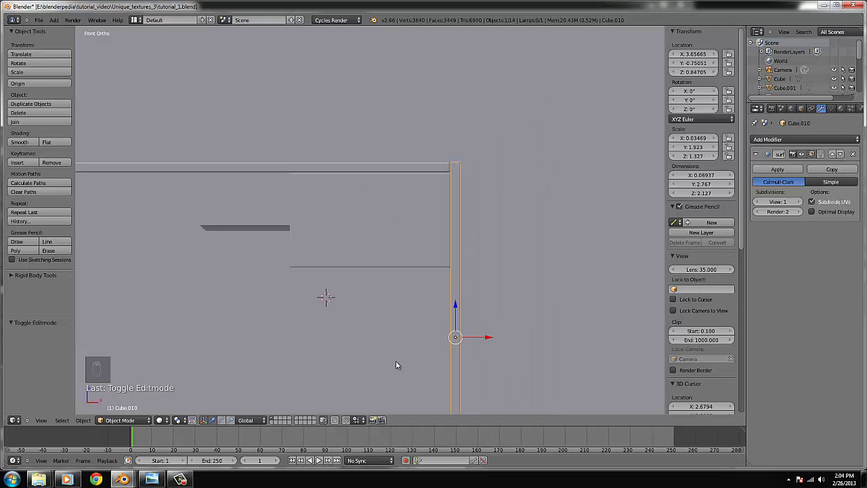
key("alt+Tab")
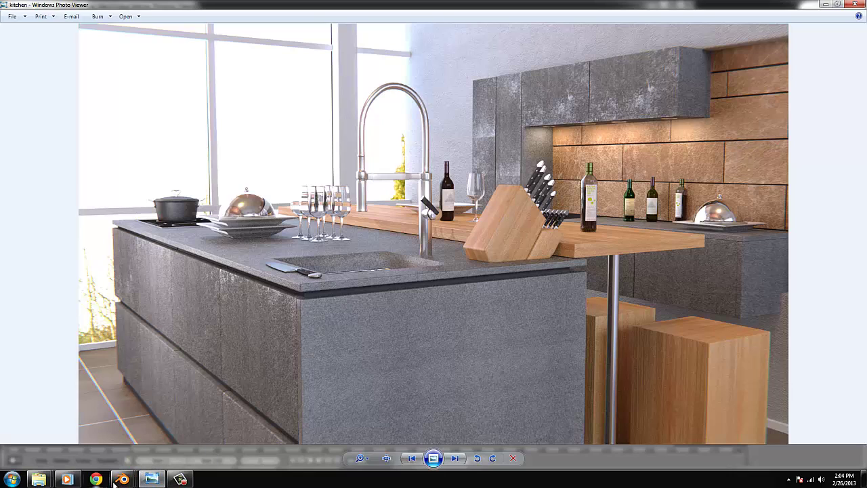
mouse_move(119, 480)
left_click(58, 418)
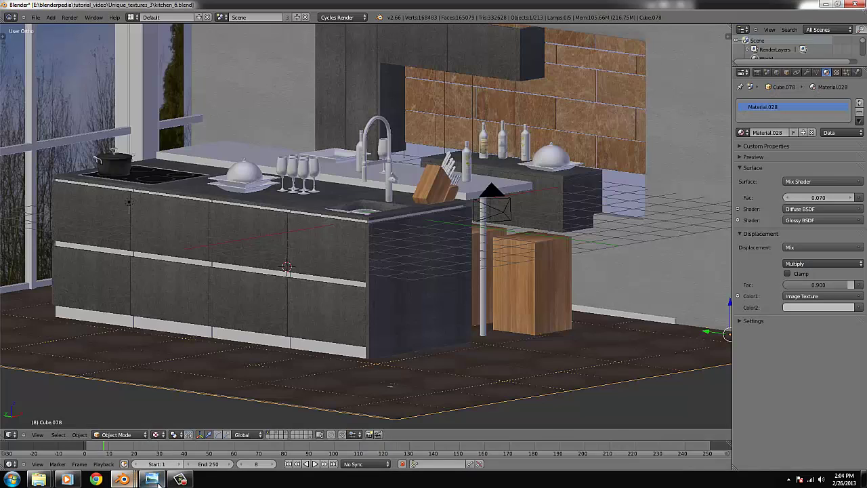
left_click(155, 480)
mouse_move(123, 480)
left_click(247, 423)
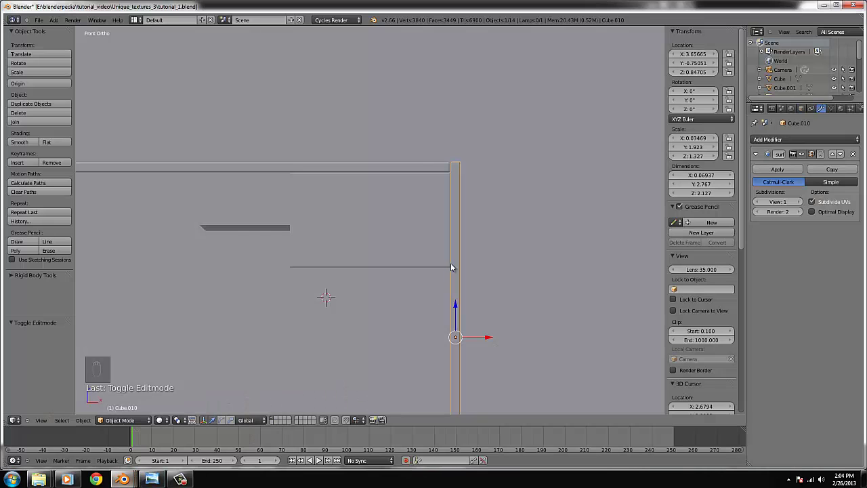
Move the small front panel about -0.068 along X, away from the end panel.
scroll(473, 235, "up", 1)
right_click(444, 225)
left_click_drag(405, 220, 391, 220)
Move the end panel about -0.071 along X and -0.085 along Z so it sits under the countertop's edge.
right_click(484, 194)
key("g")
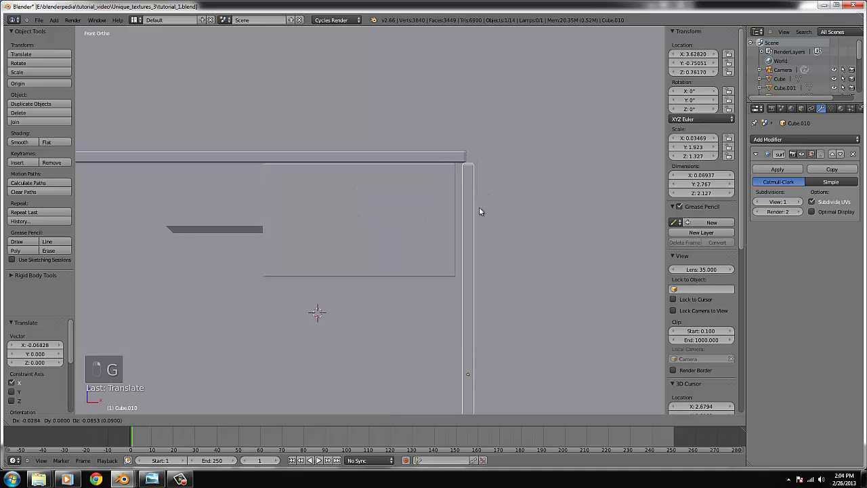
left_click(473, 204, "ctrl")
Fine-tune the end panel's height under the countertop by raising it about 0.0018 along Z.
key("ctrl+KP_Decimal")
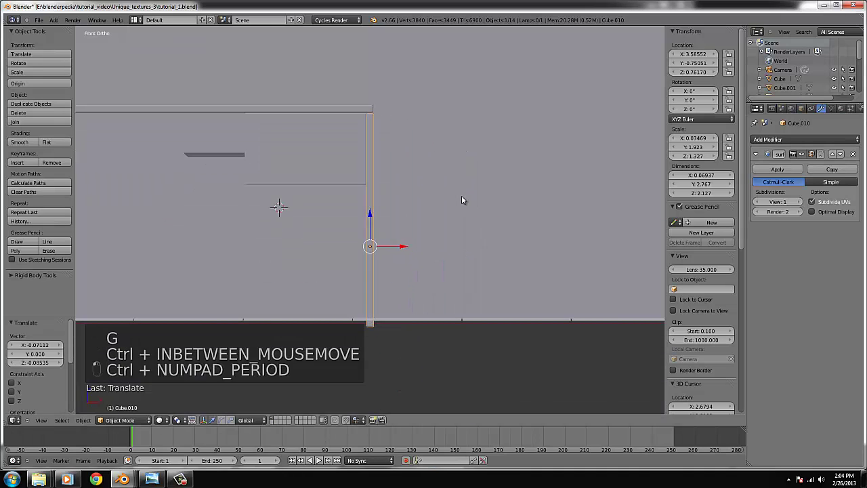
key("Tab")
key("ctrl+KP_Decimal")
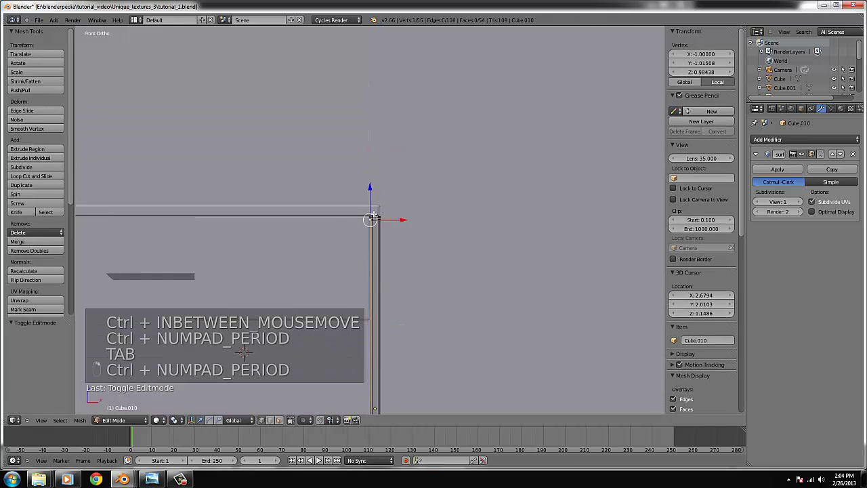
key("Tab")
key("g")
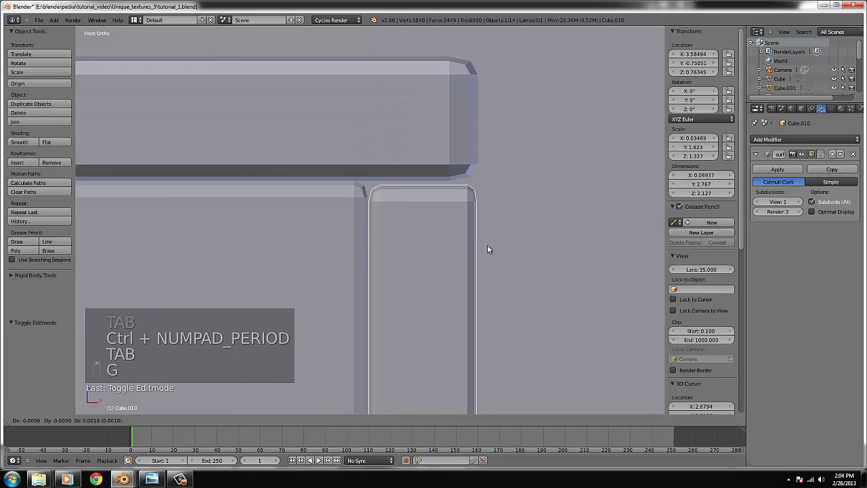
left_click(490, 249)
scroll(323, 252, "down", 3)
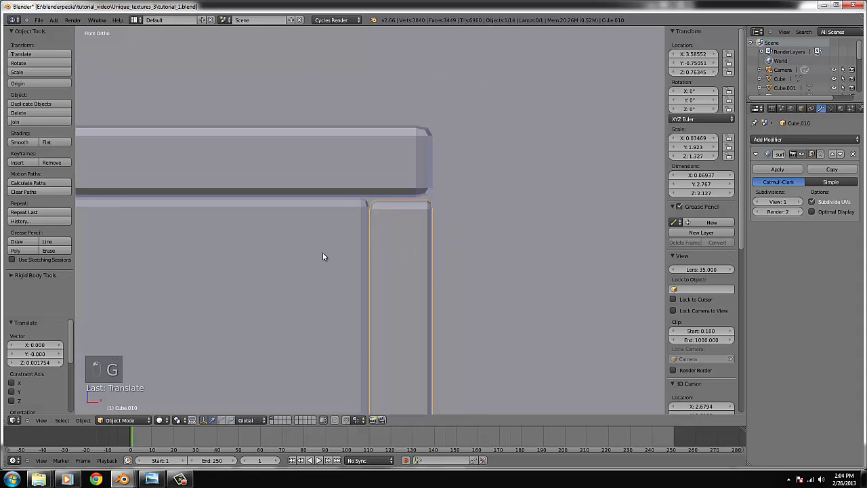
Shift the small front panel about -0.0056 along X and -0.0061 along Z to leave thin gaps around it.
right_click(323, 252)
key("g")
key("g")
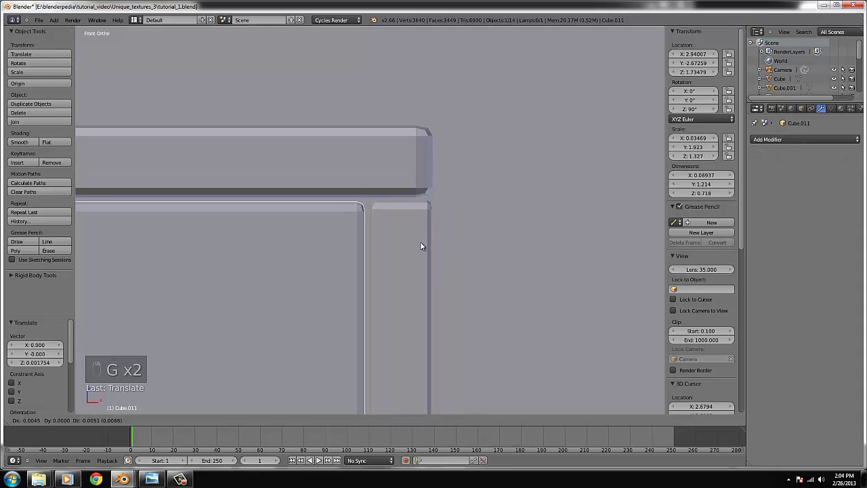
left_click(420, 243)
middle_click_drag(419, 242, 371, 266)
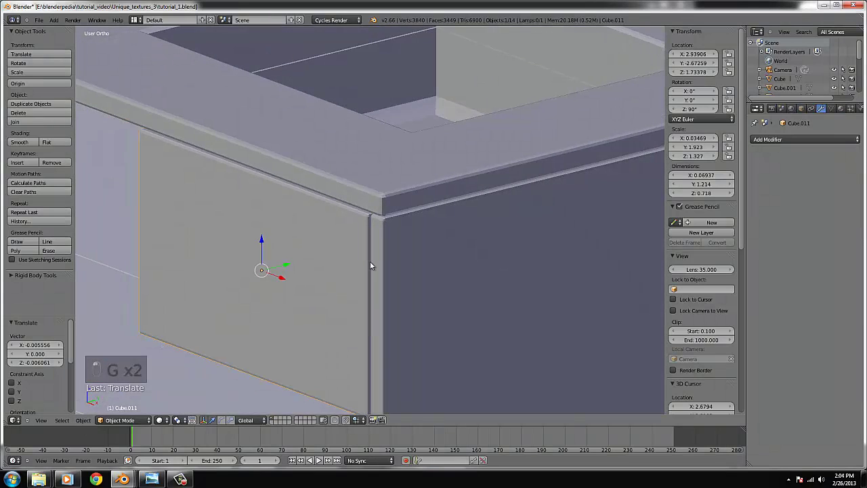
Add an Array modifier with count 2 to the small front panel, with relative offset 0 in X and 1 in Y.
key("KP_1")
scroll(372, 261, "down", 4)
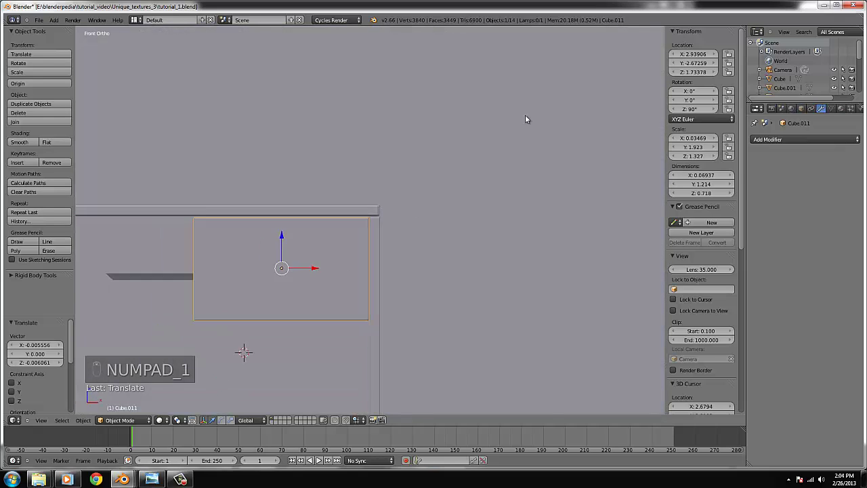
left_click(788, 138)
left_click(681, 159)
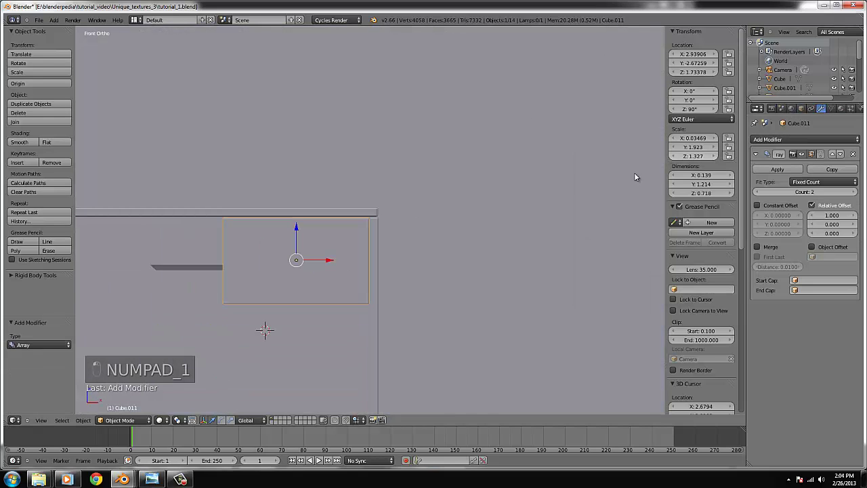
scroll(340, 246, "down", 2)
scroll(340, 246, "down", 2)
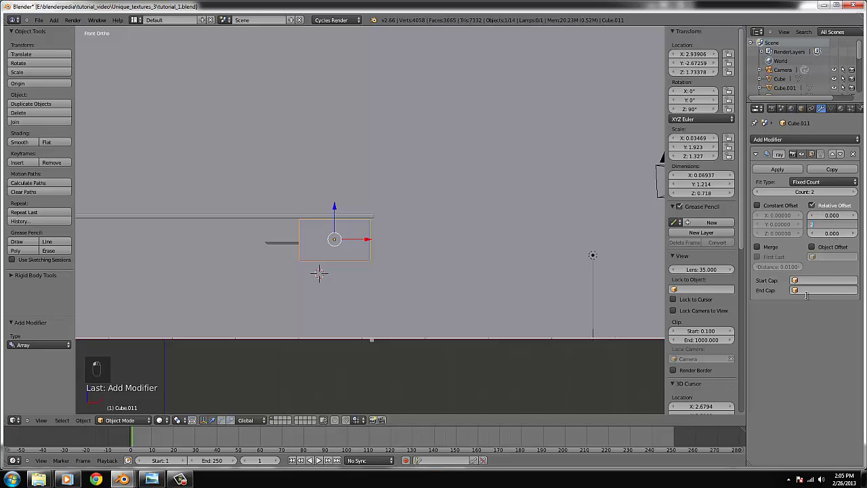
key("Return")
key("Return")
Set the array's relative Y offset to 1.050 to leave a gap between the two front panels.
scroll(482, 156, "up", 2)
key("Tab")
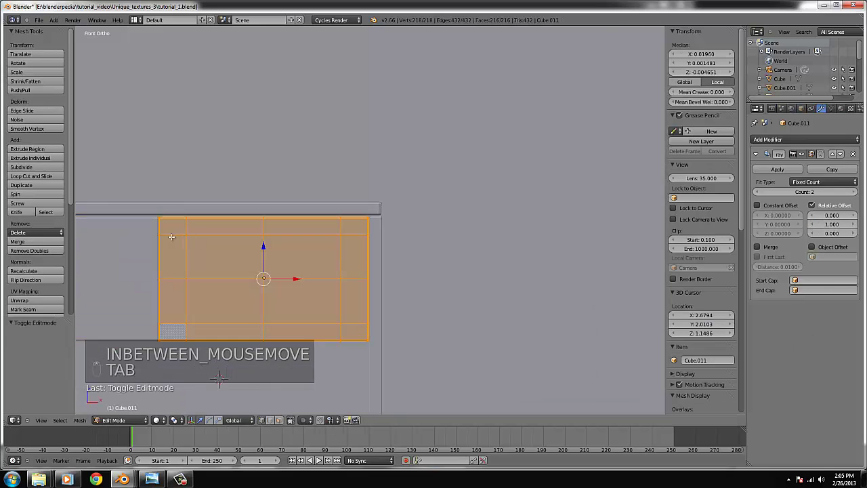
right_click(161, 234)
key("ctrl+KP_Decimal")
key("Tab")
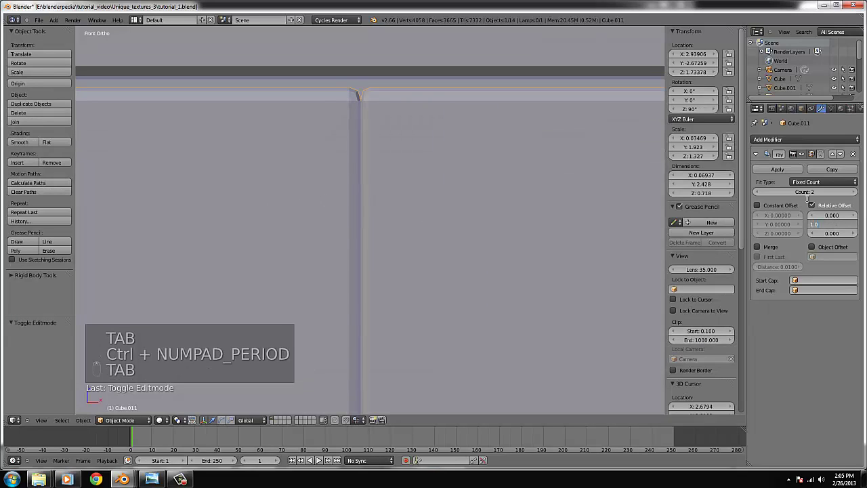
key("Return")
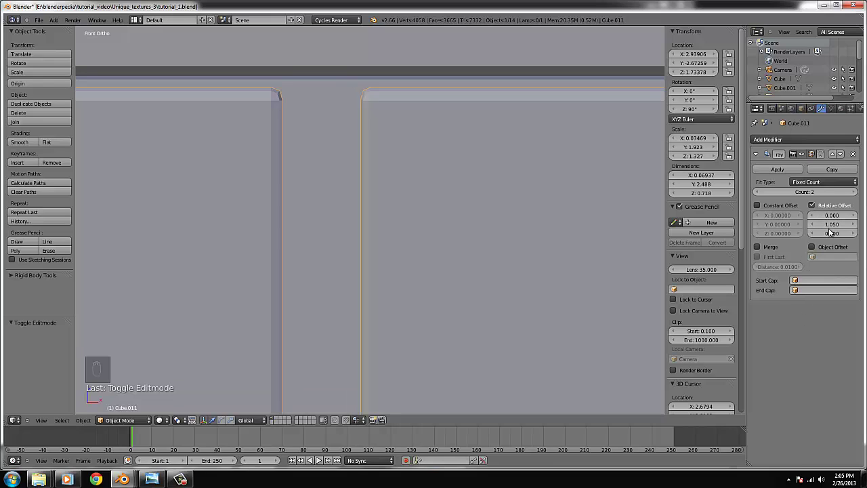
key("Escape")
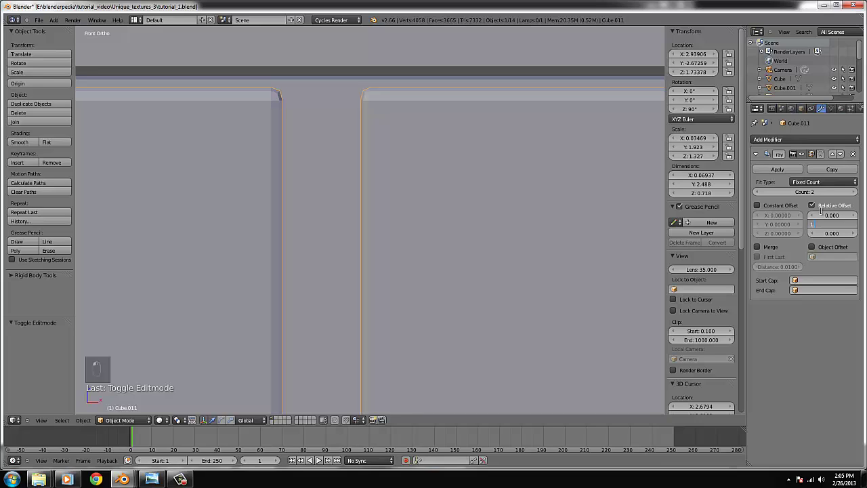
Set the front panel array's relative Y offset to 1.005 and its count to 4.
left_click(815, 334)
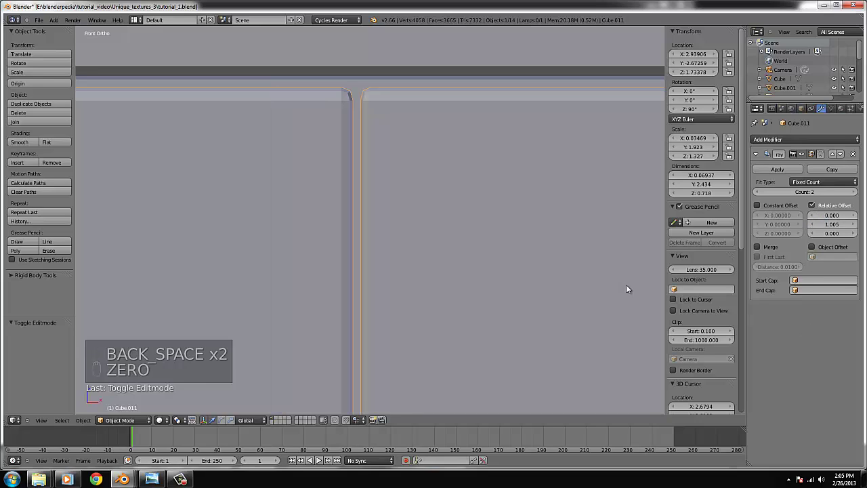
middle_click_drag(627, 285, 462, 257)
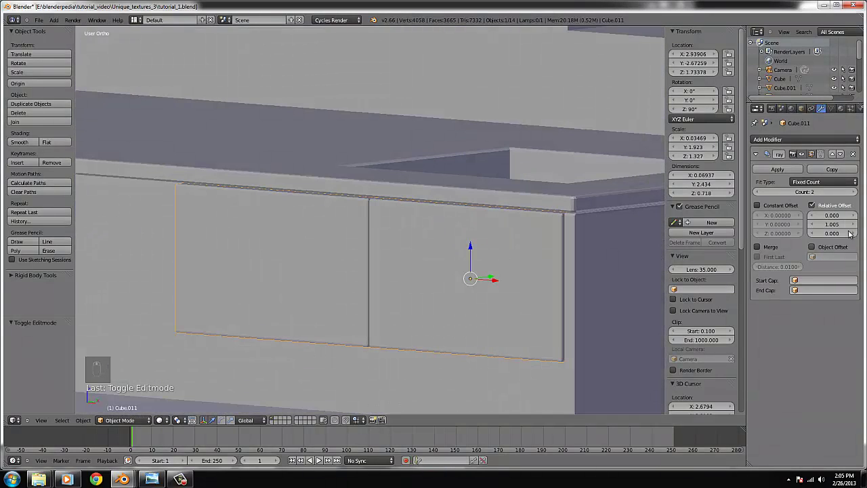
scroll(522, 280, "down", 4)
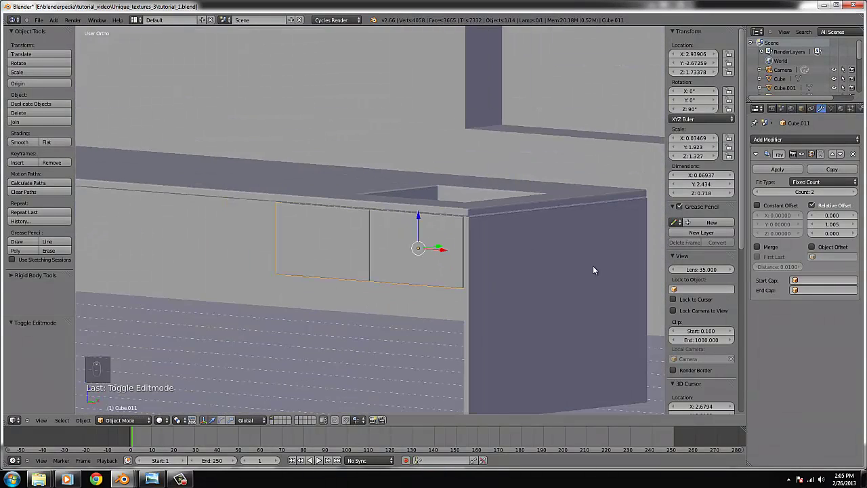
left_click(849, 193)
scroll(475, 228, "down", 5)
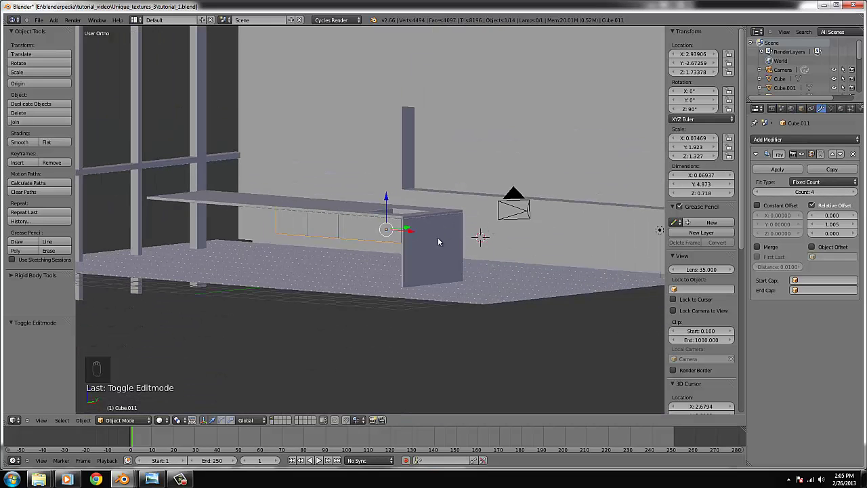
Scale the row of front panels up uniformly by about 1.312 and show it as wireframe from the front.
key("s")
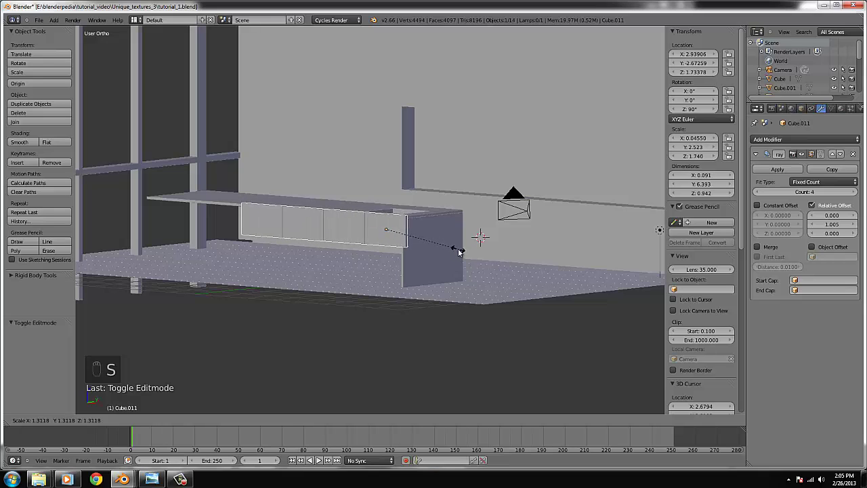
left_click(459, 252)
key("KP_1")
key("z")
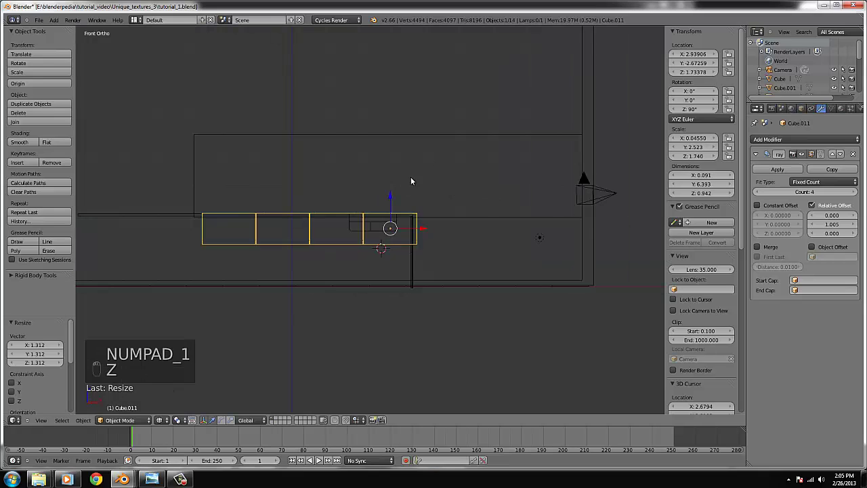
Move the panel row about -0.19 along X and -0.11 along Z to fit under the countertop beside the end panel.
scroll(517, 250, "up", 4)
key("g")
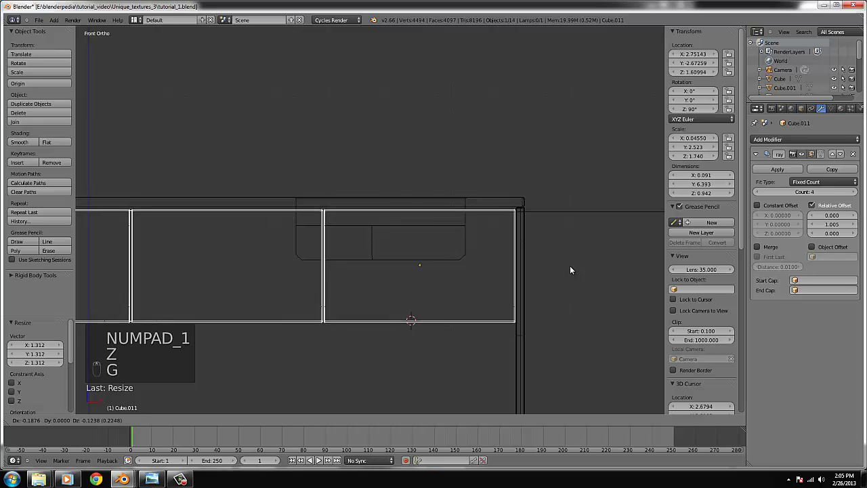
left_click(570, 265)
scroll(570, 266, "down", 3)
scroll(570, 265, "up", 6)
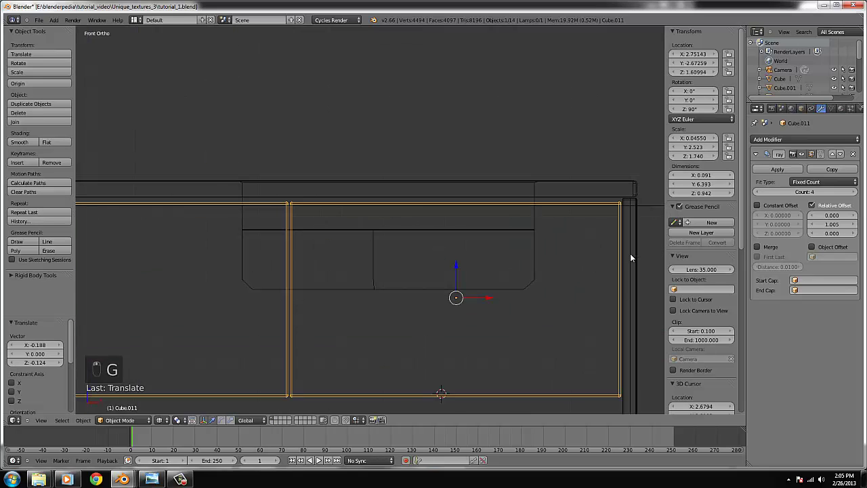
key("g")
left_click(631, 251)
scroll(557, 250, "down", 5)
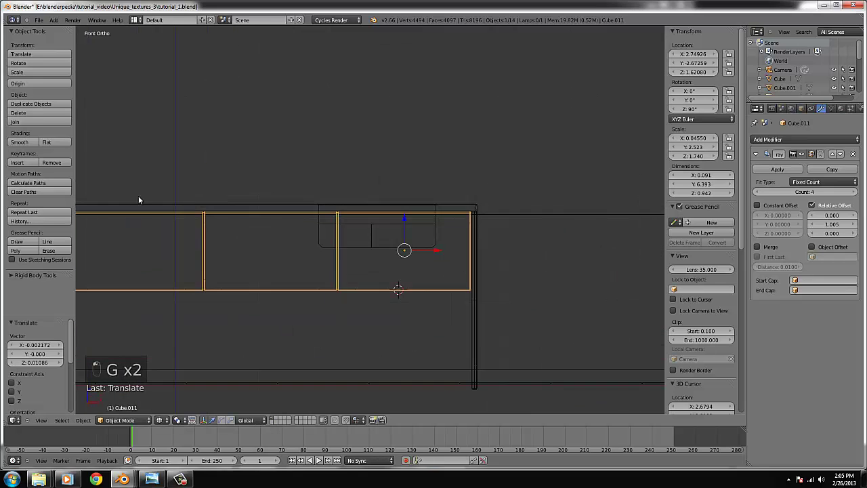
Shorten the countertop by moving the vertices of its far end about 3.253 along X toward the panel row.
scroll(168, 221, "down", 2)
right_click(168, 221)
key("Tab")
scroll(169, 221, "down", 3)
key("b")
key("b")
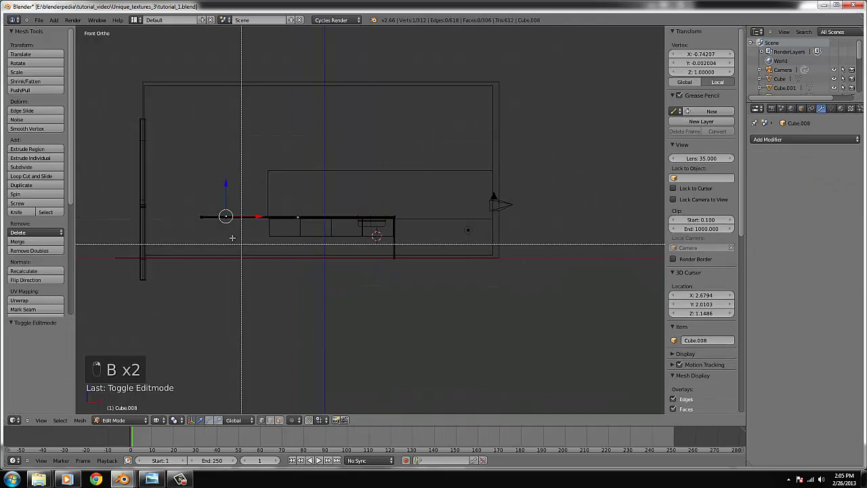
left_click_drag(232, 238, 163, 182)
key("g")
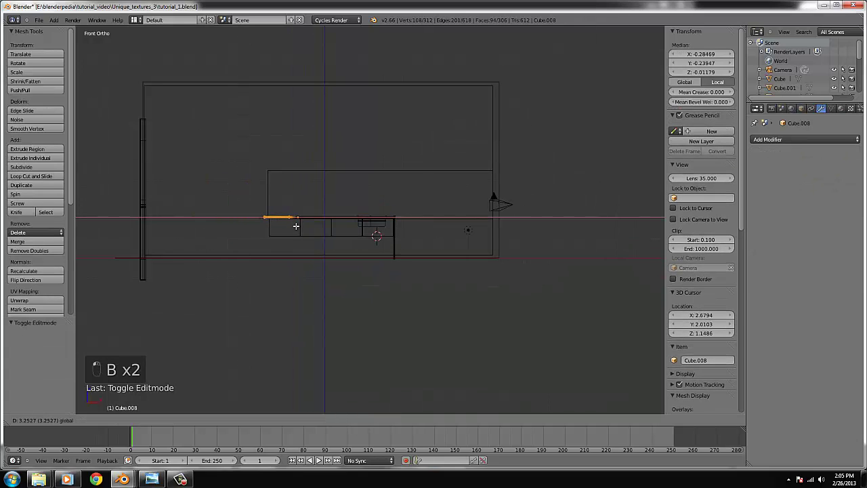
left_click(296, 226)
Shift the selected countertop end vertices a further 0.213 along X, closer to the end of the panel row.
key("ctrl+KP_Decimal")
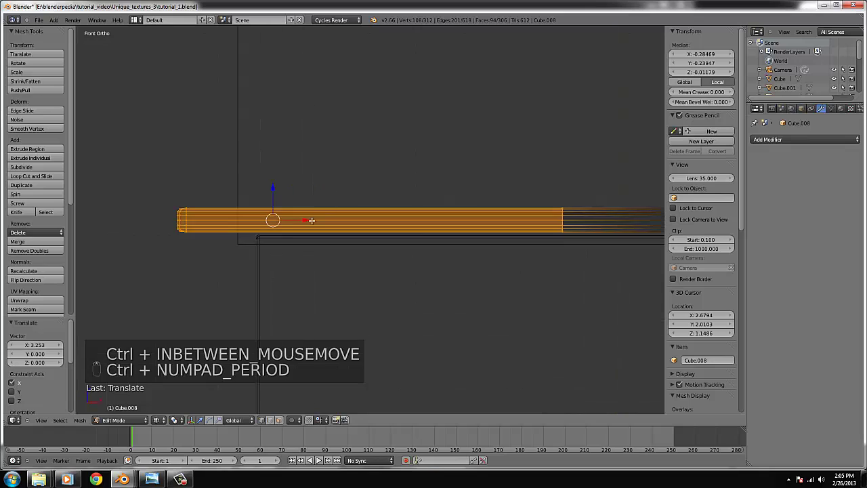
key("g")
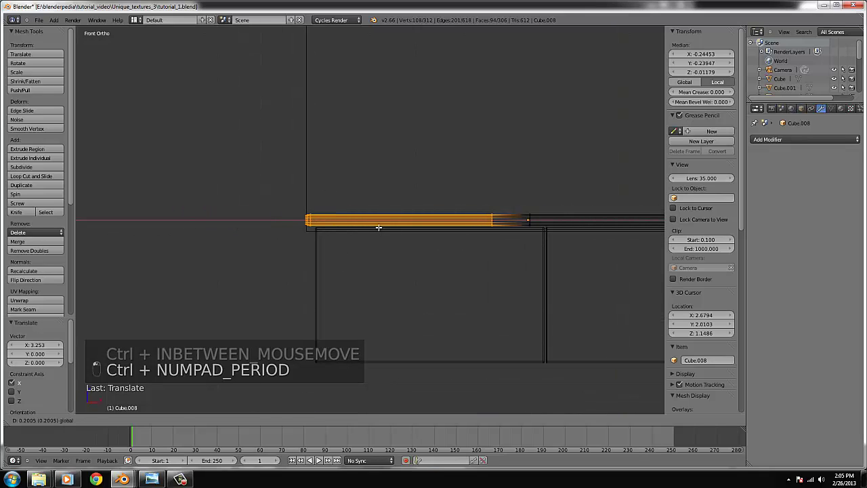
left_click(379, 228)
Select the countertop's intermediate edge loop and move it about 1.637 along X toward the sink.
right_click(528, 216)
key("b")
left_click_drag(581, 254, 525, 181)
key("ctrl+KP_Decimal")
key("g")
key("x")
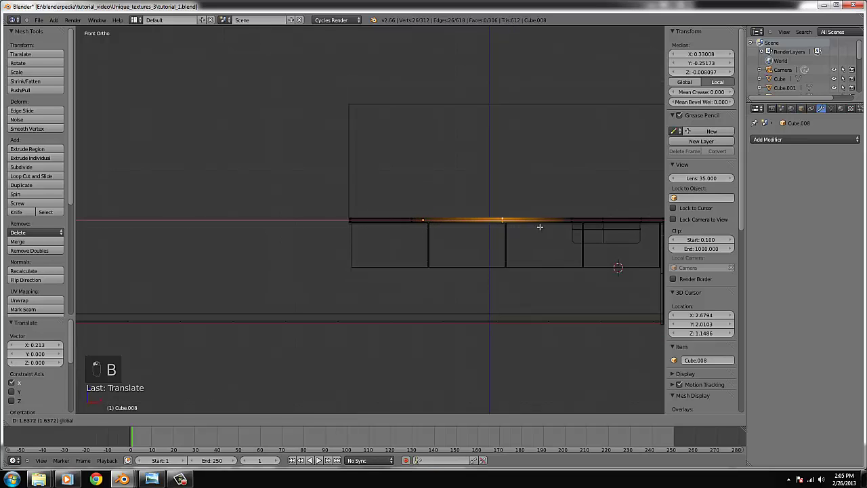
left_click(540, 227)
Move the countertop's outer end vertices about 0.048 along X to line up with the last panel, and return to solid shading.
scroll(352, 251, "up", 8)
right_click(250, 231)
key("b")
left_click_drag(293, 257, 216, 182)
key("g")
key("x")
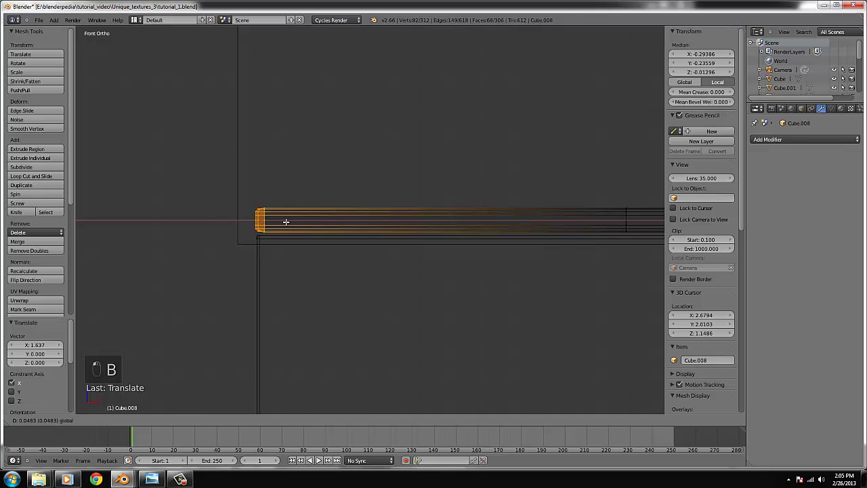
left_click(286, 222)
key("Tab")
key("z")
middle_click_drag(553, 265, 423, 281)
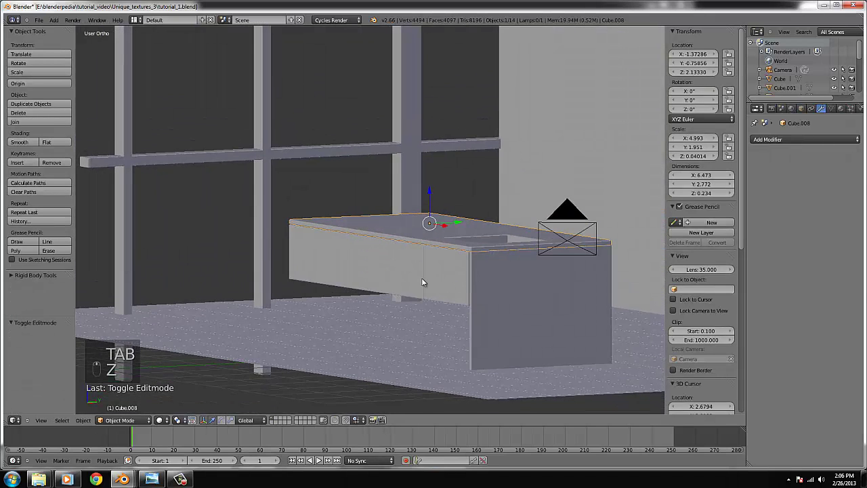
Raise the lower vertices of the front panel along Z, reducing the panel row's height to about 0.829.
right_click(422, 282)
key("KP_1")
key("Tab")
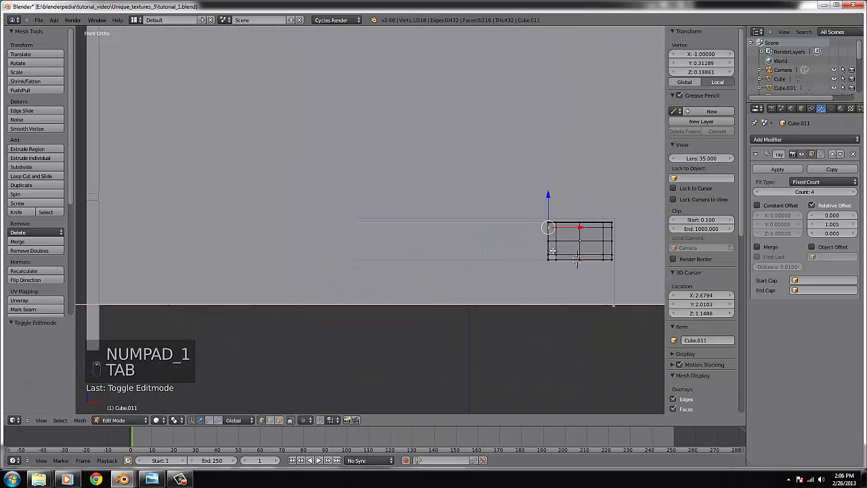
right_click(573, 248)
key("ctrl+KP_Decimal")
key("z")
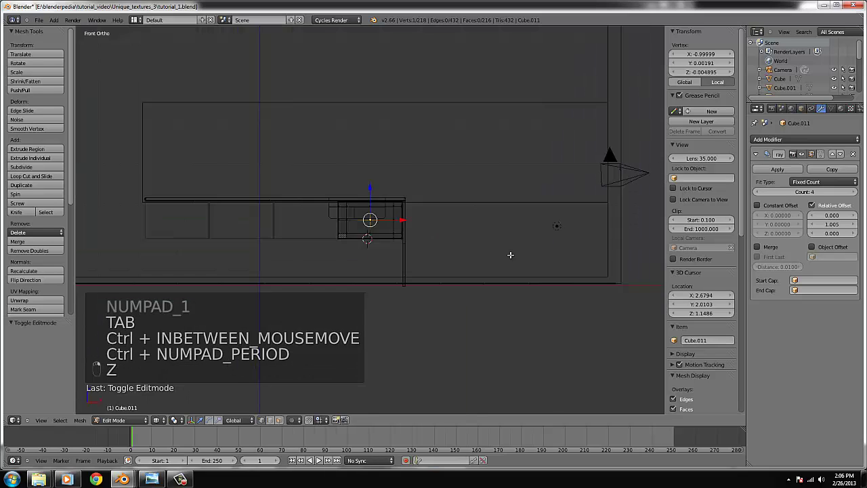
key("b")
left_click_drag(466, 298, 271, 256)
key("g")
key("z")
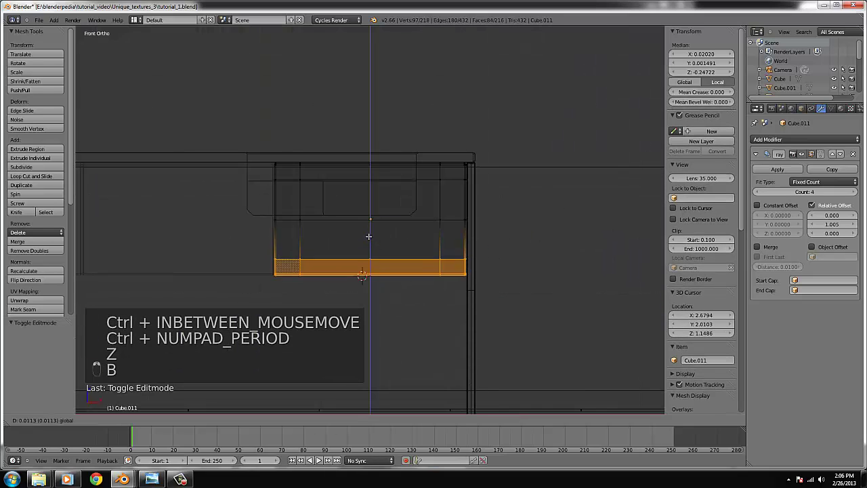
left_click(370, 228)
key("Tab")
scroll(428, 234, "down", 1)
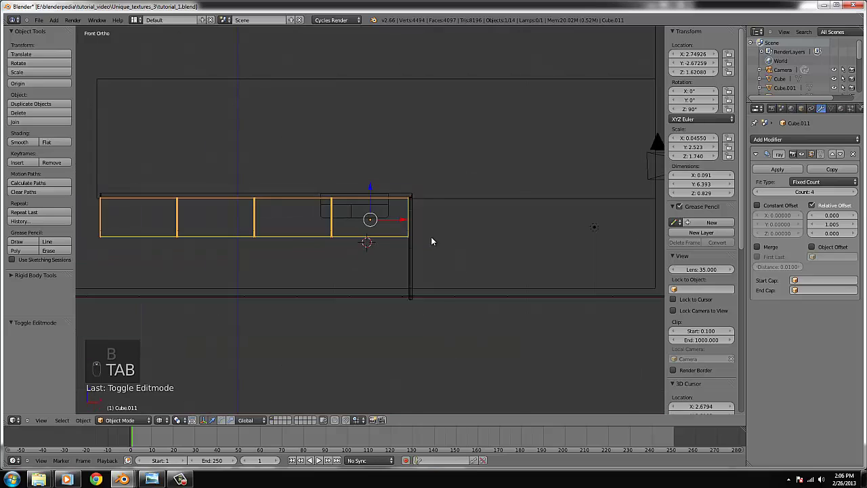
key("shift+d")
left_click(368, 242)
key("x")
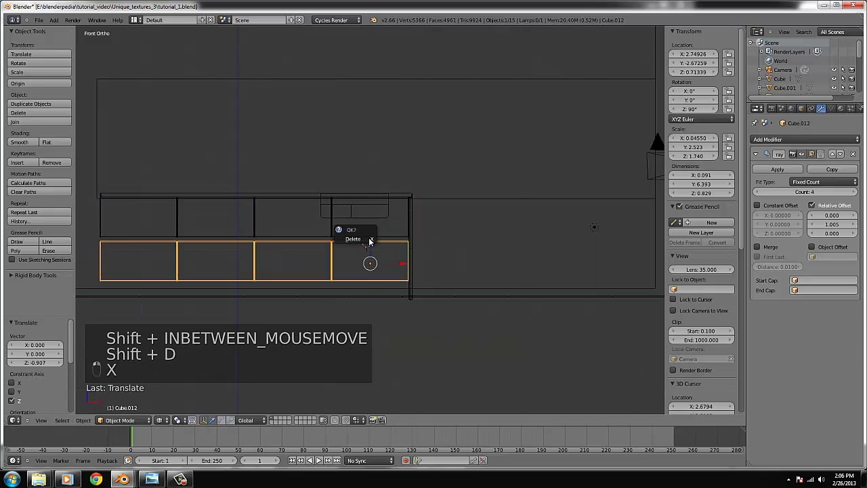
left_click(368, 237)
Make a linked duplicate of the front panel row and place it about 0.898 lower along Z.
right_click(378, 230)
key("alt+d")
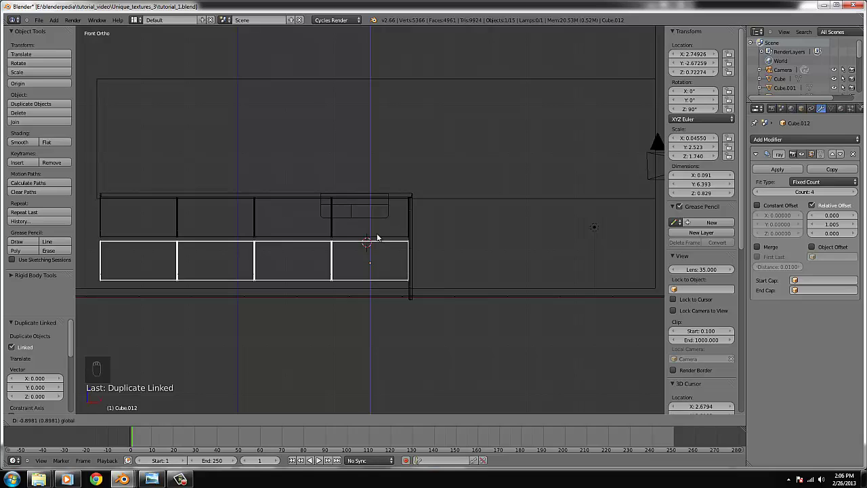
left_click(378, 237)
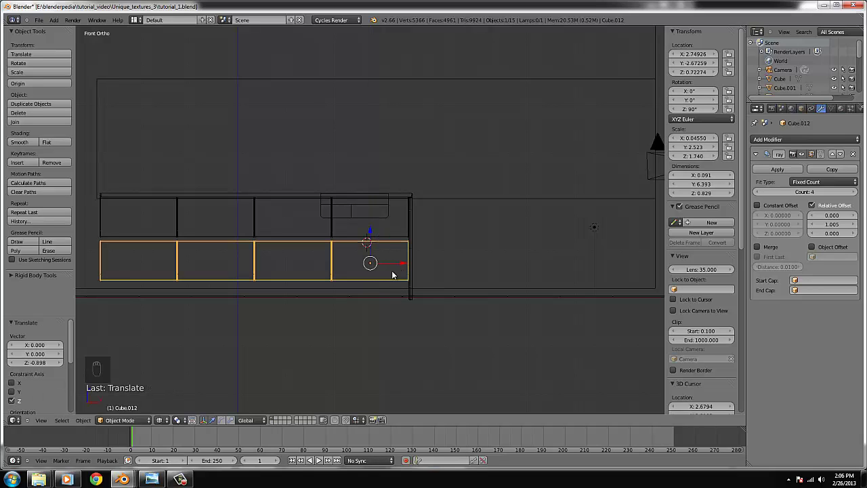
Move the bottom edge vertices of the upper front panel about -0.013 along Z to narrow the gap between rows.
scroll(392, 272, "up", 2)
right_click(414, 250)
key("Tab")
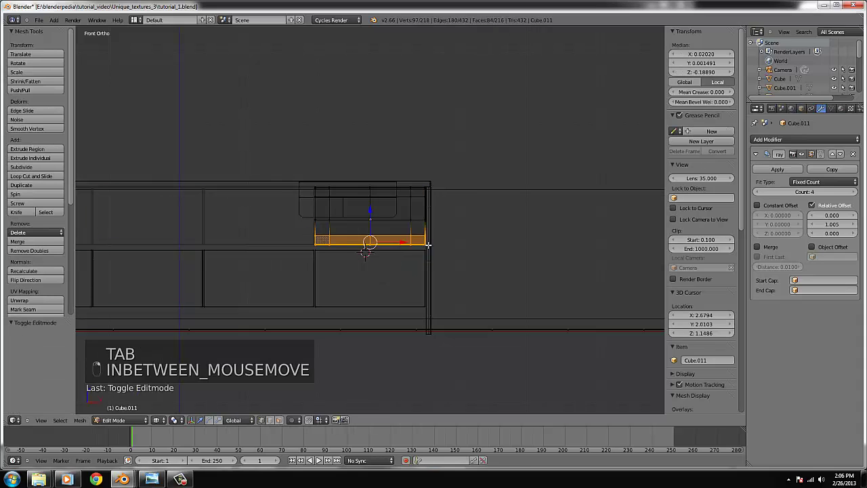
key("b")
key("b")
left_click_drag(309, 242, 310, 242)
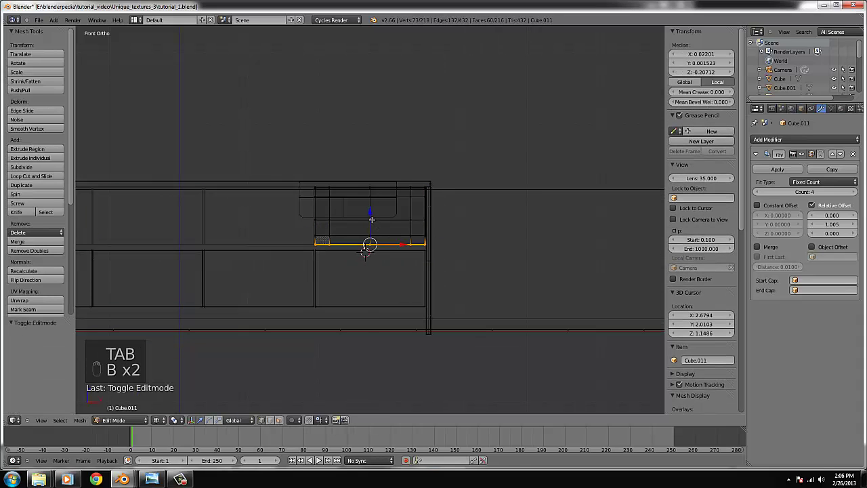
key("g")
key("z")
left_click(372, 221)
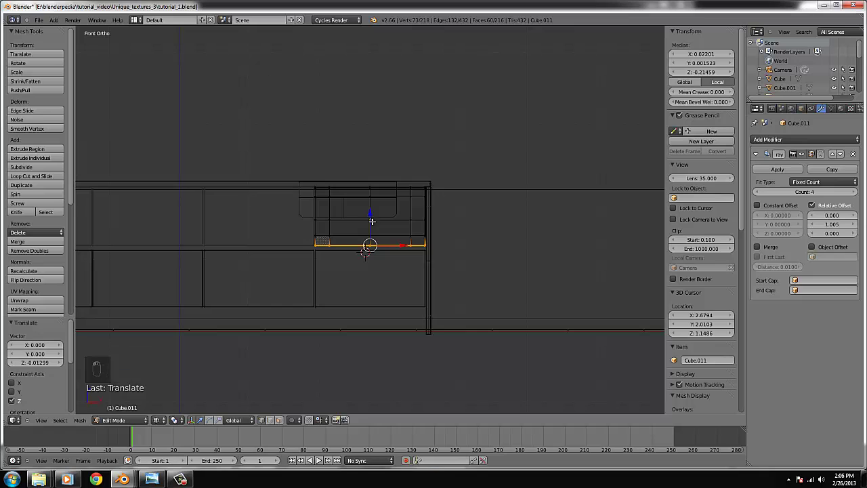
scroll(373, 221, "down", 1)
key("Tab")
Inspect the lower panel row and the whole island in solid shading from an angled view.
right_click(384, 288)
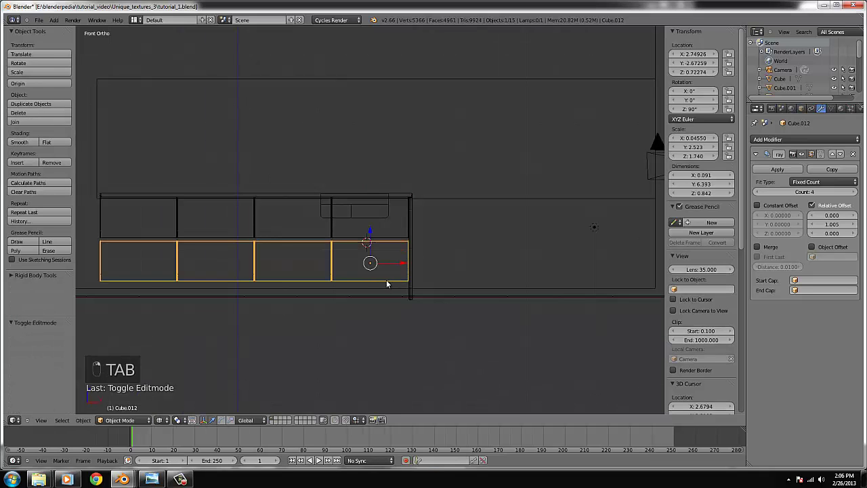
key("Tab")
key("Tab")
key("z")
middle_click_drag(468, 228, 362, 301)
scroll(364, 300, "up", 4)
scroll(399, 283, "down", 2)
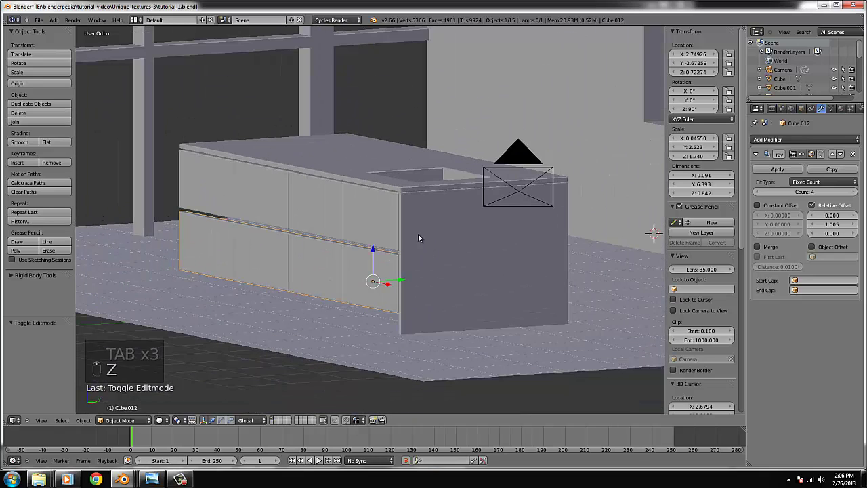
Add a cube in top view and move it about -2.444 along X and -3.445 along Y onto the island.
key("KP_7")
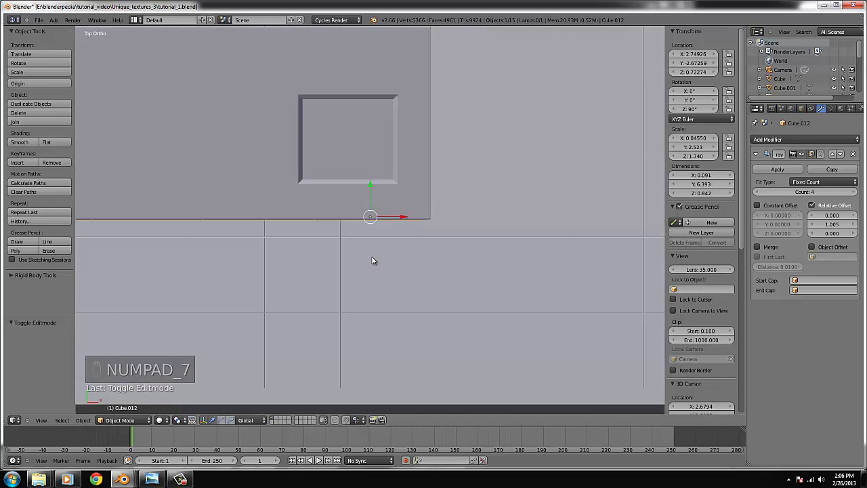
scroll(366, 234, "down", 3)
left_click(54, 20)
mouse_move(62, 29)
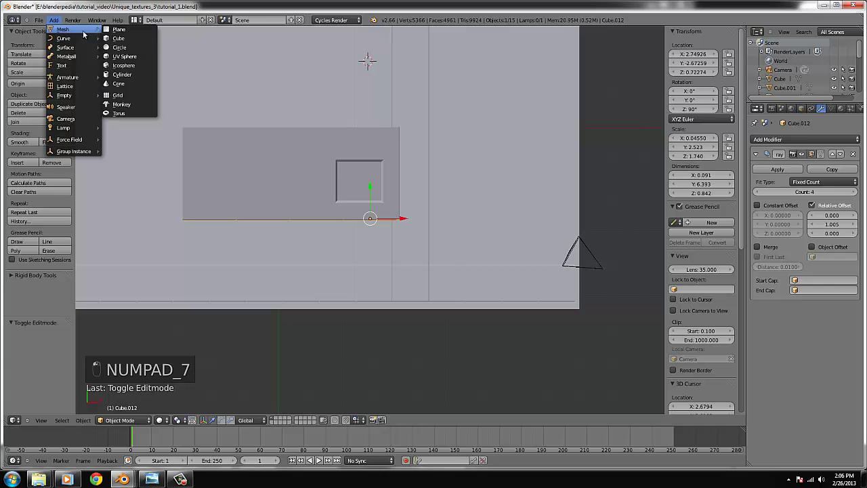
left_click(116, 38)
scroll(341, 141, "down", 3)
key("g")
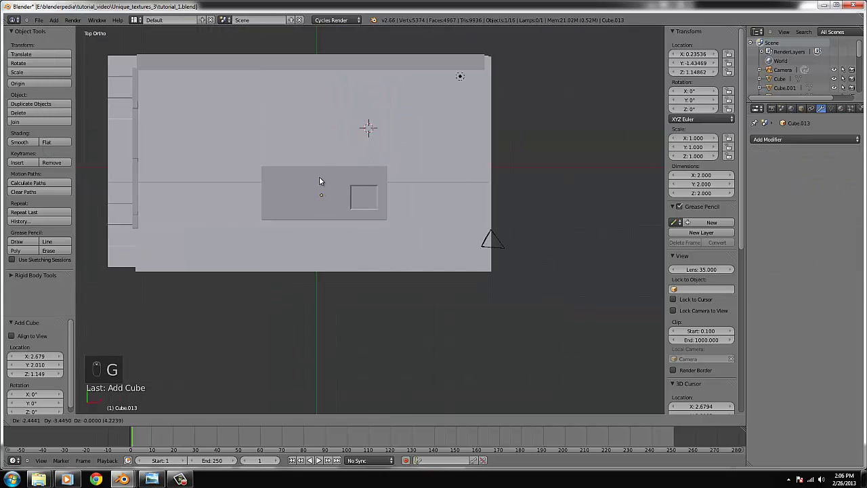
left_click(321, 182)
Check the kitchen reference photo, then move the cube about 2.32 along X and 0.094 along Y toward the sink in wireframe.
left_click(152, 480)
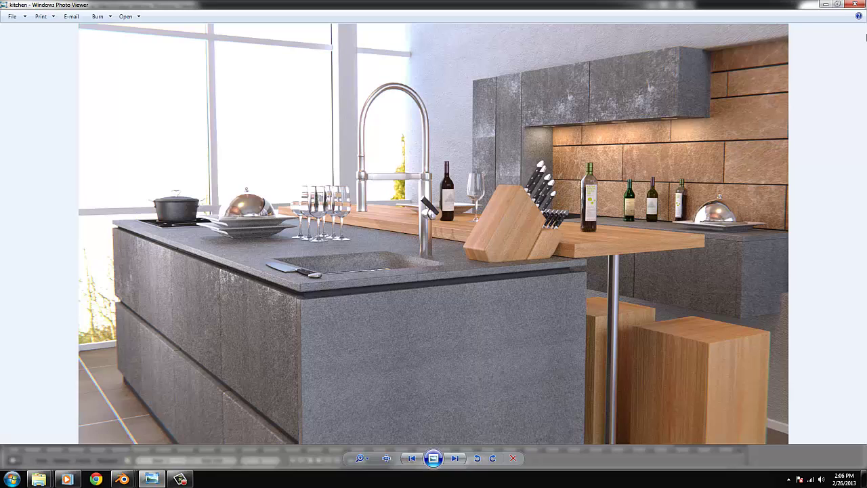
left_click(831, 6)
key("z")
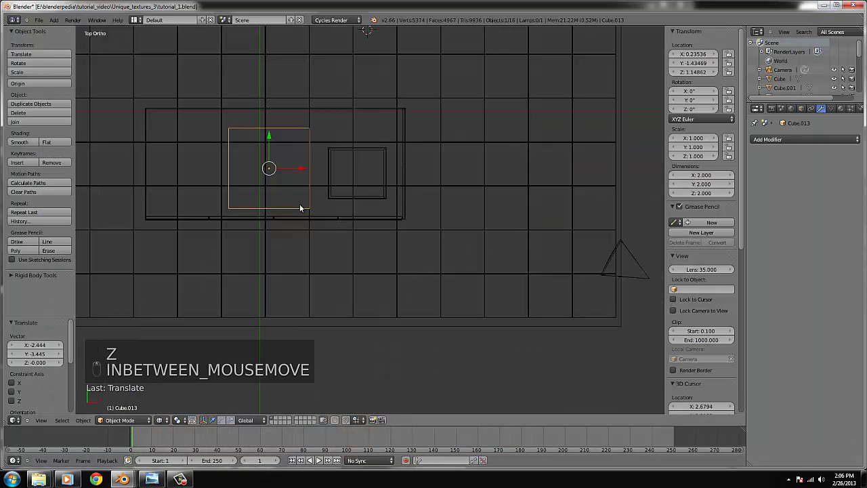
key("g")
left_click(413, 187)
Scale the cube along X to about 0.535.
key("s")
key("x")
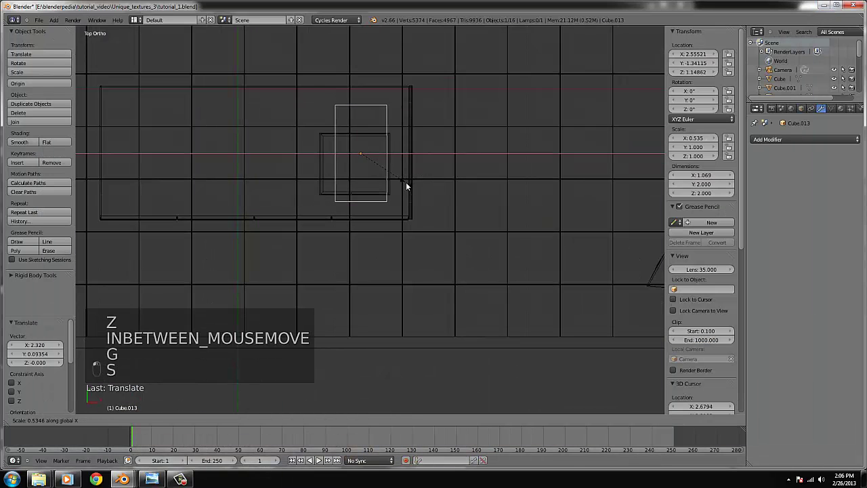
left_click(407, 183)
Scale the cube uniformly by about 1.311 and position it at about X 2.761, Y -1.285 inside the island's sink end.
key("g")
left_click(420, 181)
key("s")
left_click(434, 189)
key("g")
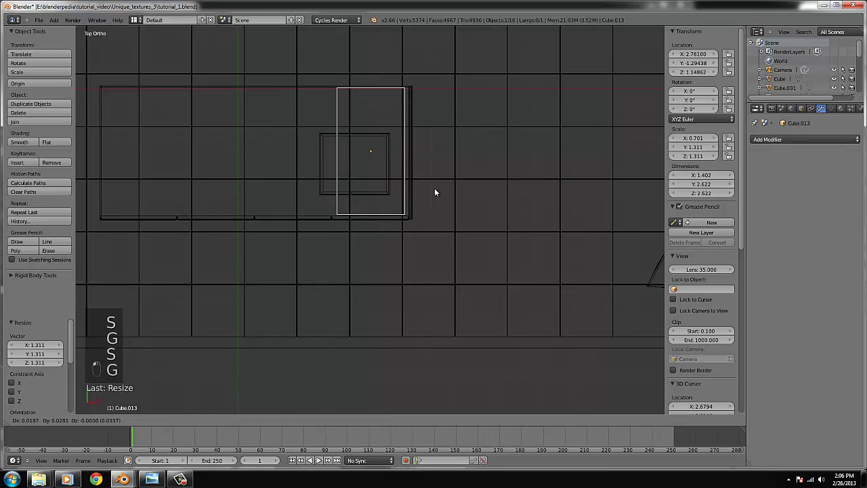
left_click(435, 188)
Scale the cube along X by about 1.116 and nudge it about -0.0075 in X and -0.023 in Y to fit behind the panels.
key("s")
key("x")
left_click(441, 192)
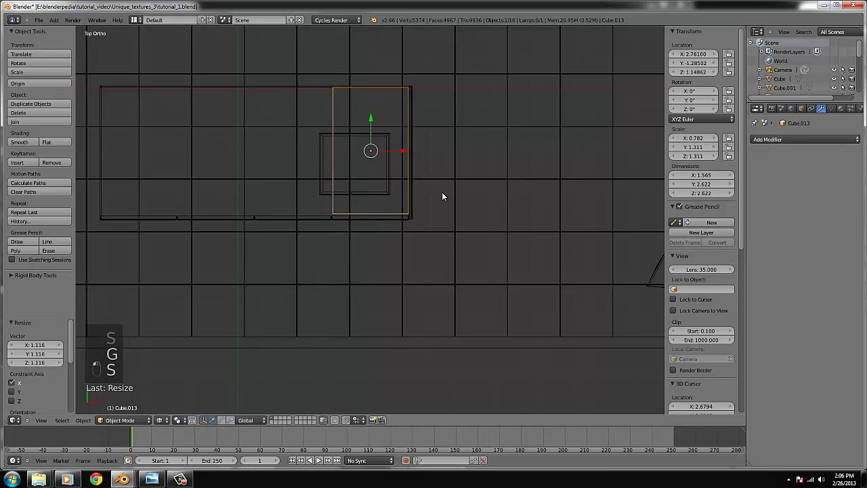
scroll(478, 192, "up", 3)
scroll(478, 192, "up", 2)
key("g")
left_click(506, 193)
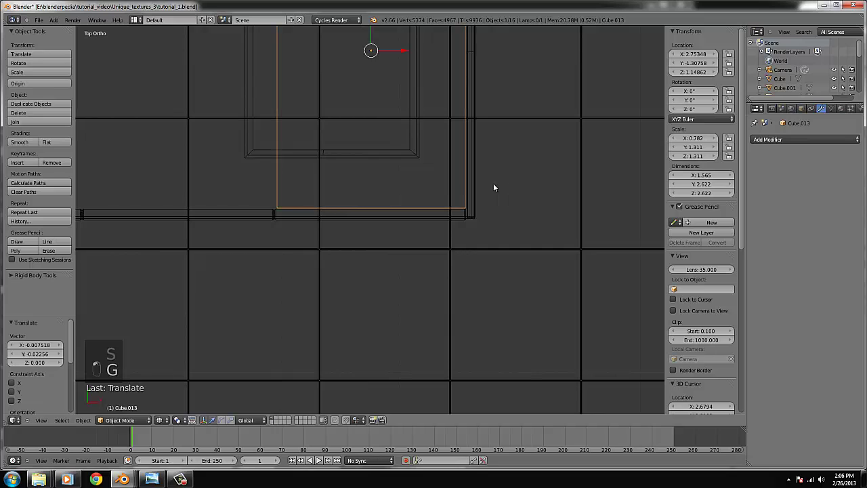
Lower the cube along Z to about 0.775 in front view so its top sits under the countertop.
key("KP_1")
key("g")
key("z")
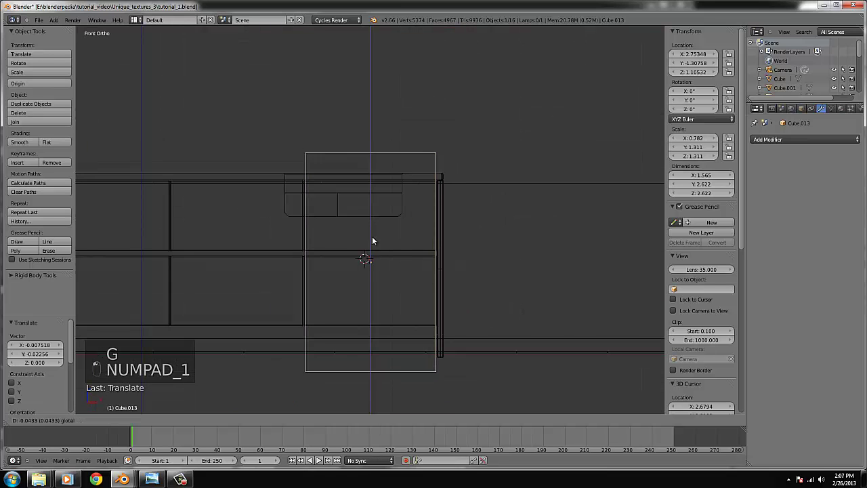
left_click(375, 259)
Delete the cube's top face beneath the countertop in Edit Mode.
key("Tab")
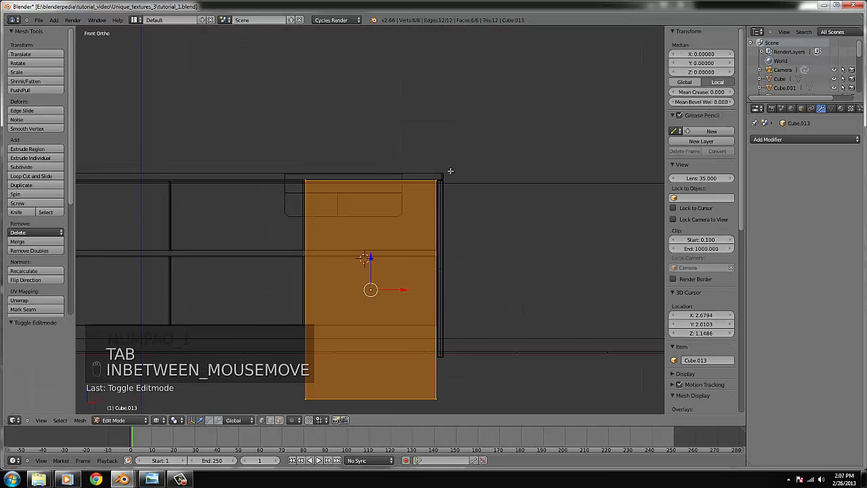
right_click(437, 180)
right_click(310, 180, "shift")
middle_click_drag(351, 176, 353, 142)
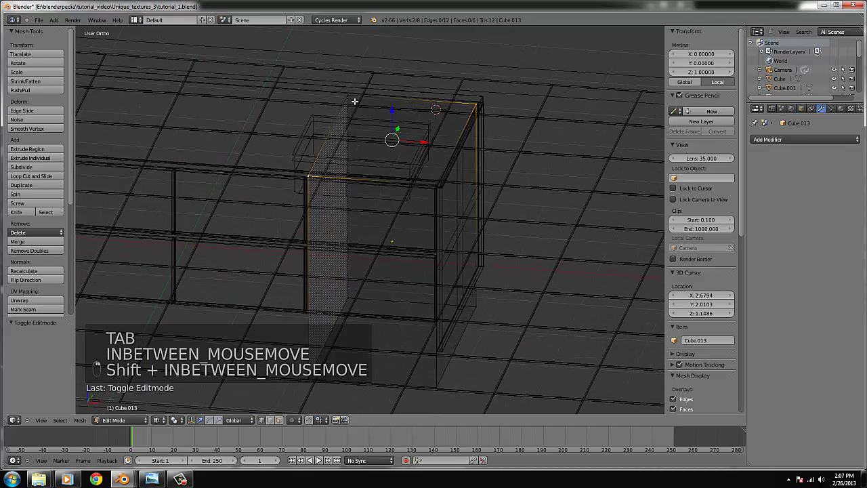
right_click(351, 99, "shift")
right_click(441, 183, "shift")
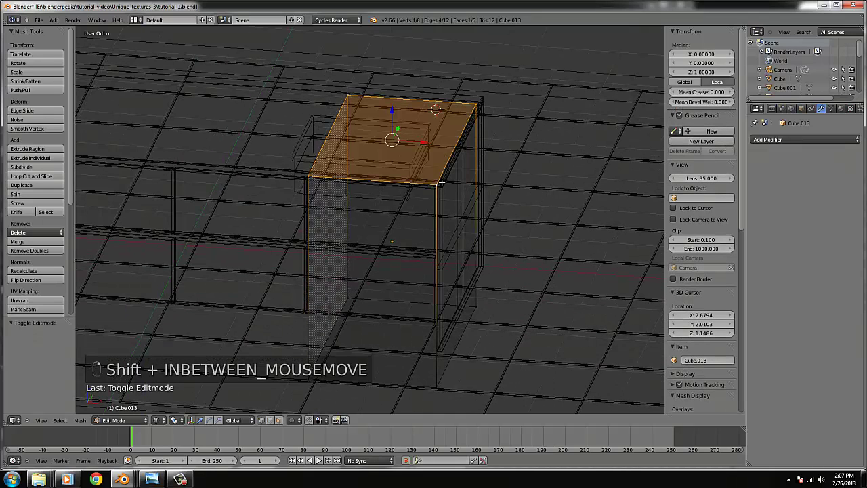
key("x")
left_click(441, 181)
key("Tab")
key("z")
key("Tab")
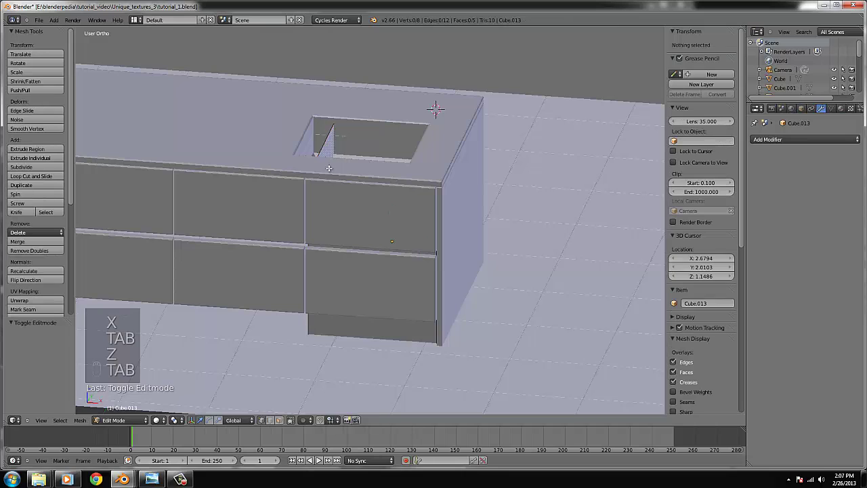
Delete the cube's side face opposite the end panel, on the -X side.
key("z")
right_click(308, 179)
right_click(348, 98, "shift")
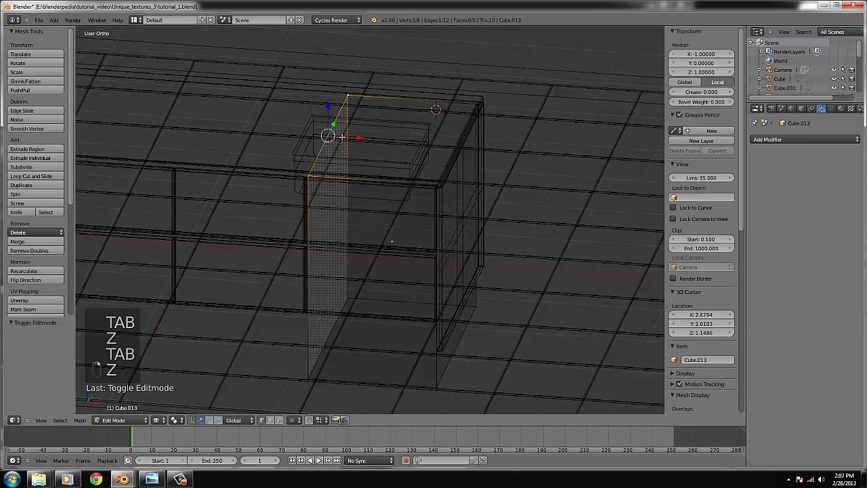
right_click(311, 374, "shift")
right_click(354, 293, "shift")
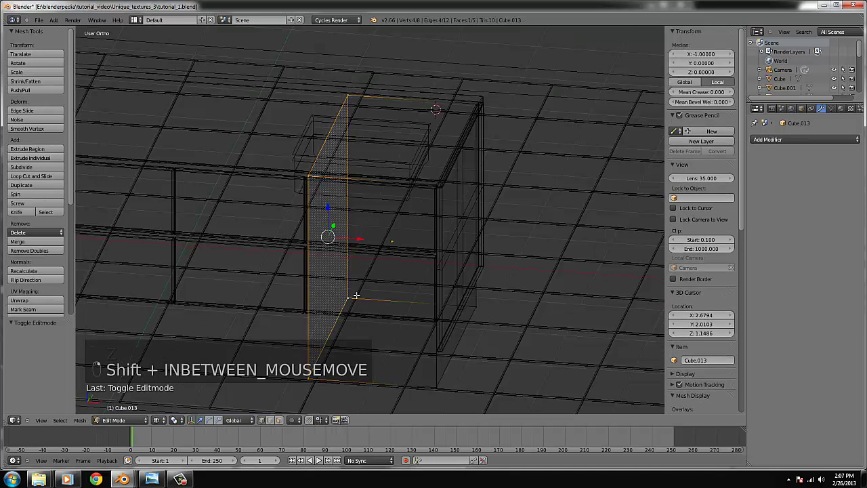
key("x")
left_click(355, 288)
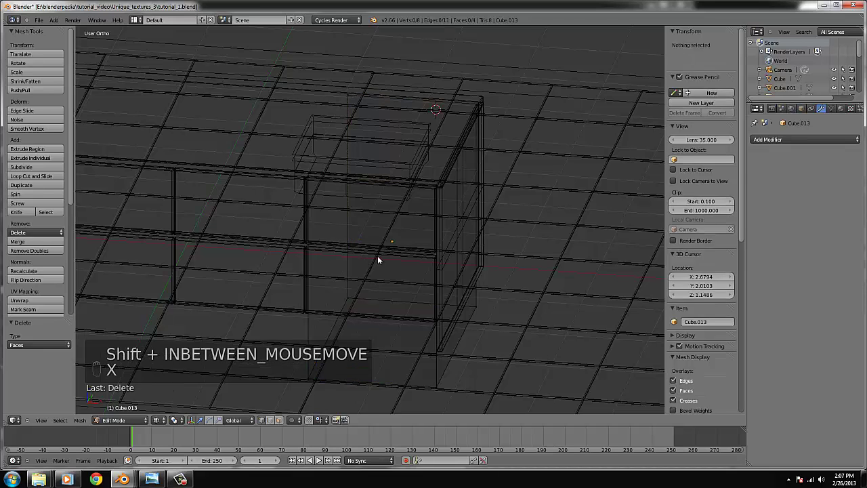
key("Tab")
key("z")
Examine the opened block's corners and its fit behind the panels in wireframe and solid shading, ending in top view.
key("Tab")
key("z")
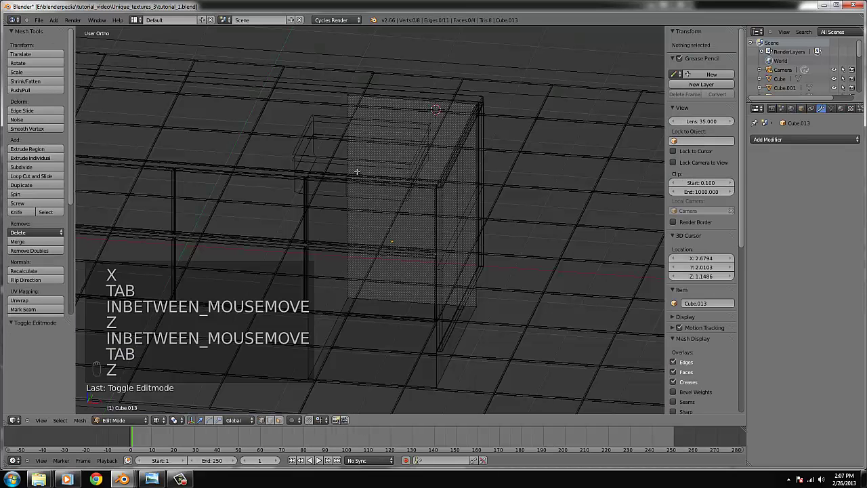
right_click(308, 176)
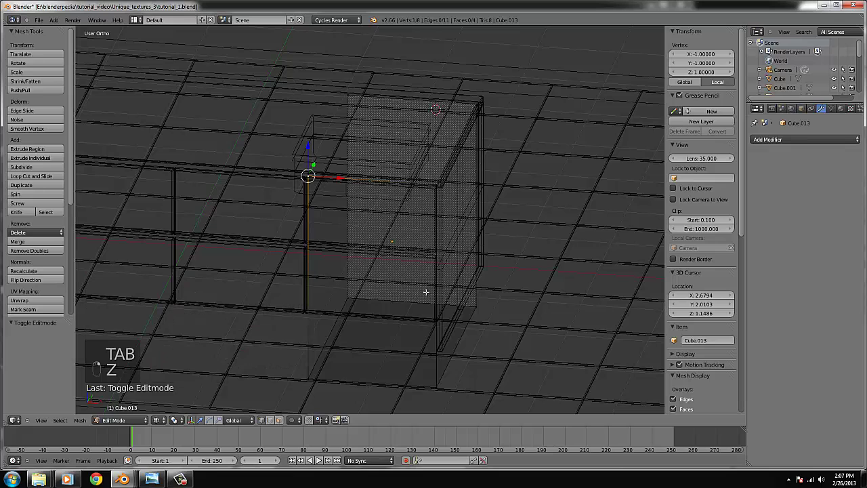
right_click(437, 387)
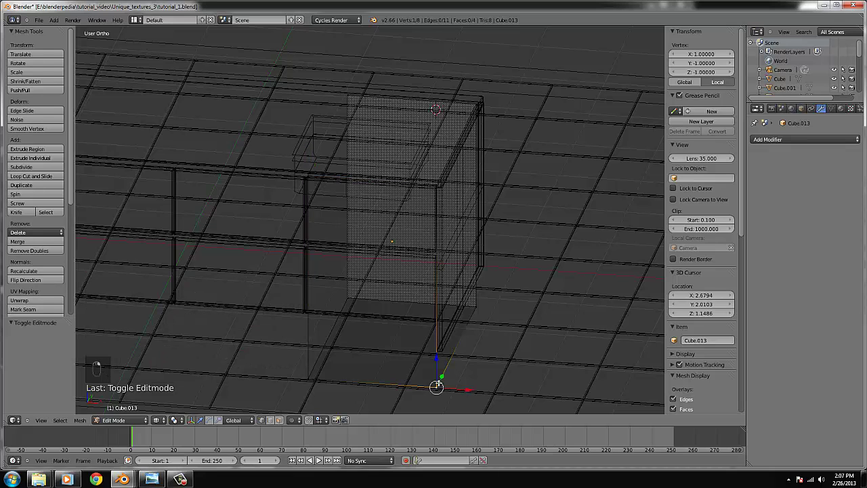
key("Tab")
key("z")
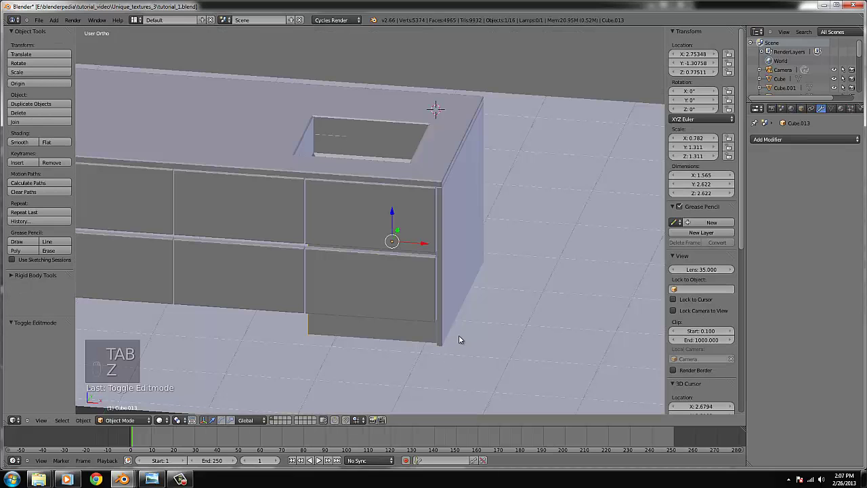
mouse_move(459, 335)
middle_mouse_down()
mouse_move(467, 317)
mouse_move(442, 309)
mouse_move(434, 325)
middle_mouse_up()
key("z")
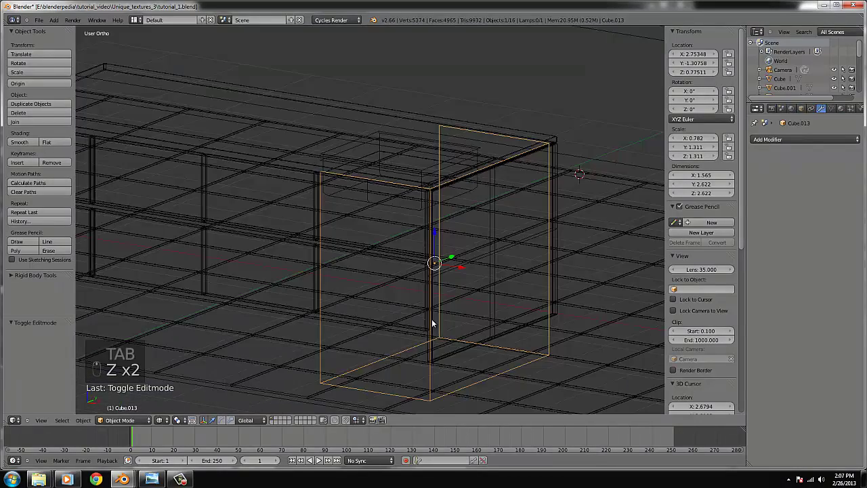
scroll(433, 321, "up", 3)
key("KP_7")
key("Tab")
key("z")
key("Tab")
key("z")
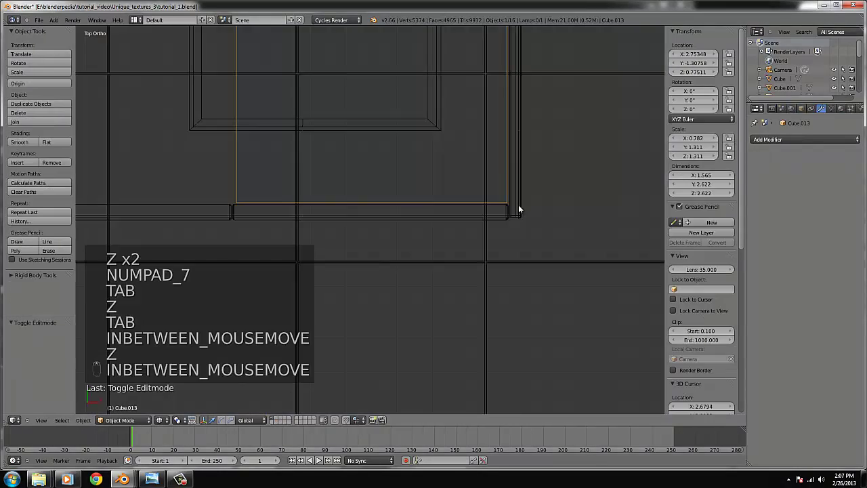
Examine the island's sink corner and the gap between countertop and panels, from above and from a low angle.
key("Tab")
scroll(513, 207, "down", 8)
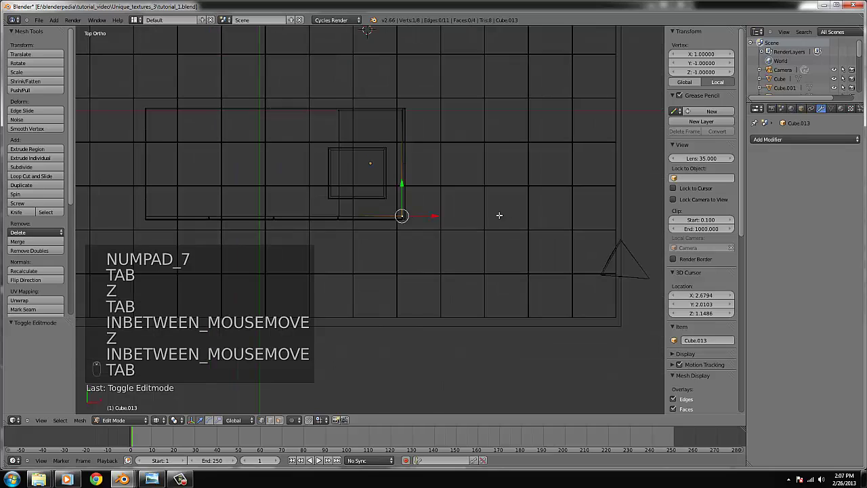
scroll(432, 196, "up", 3)
key("Tab")
key("z")
middle_click_drag(455, 287, 373, 213)
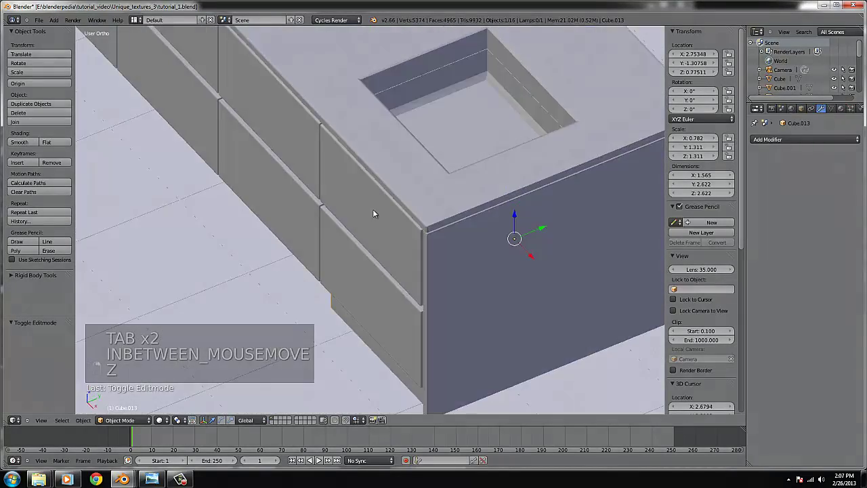
scroll(361, 187, "up", 2)
middle_click_drag(360, 183, 359, 181)
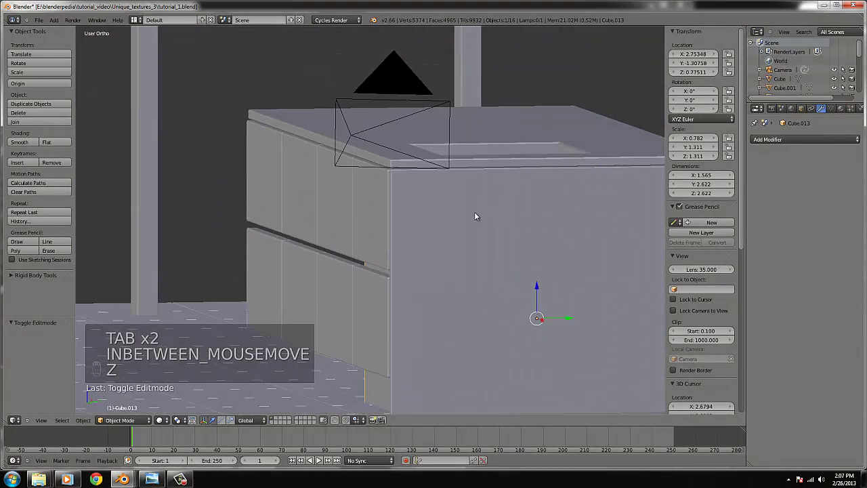
Check the kitchen reference photo, then lower the end panel and both front panel rows together by about 0.041 along Z.
right_click(437, 196)
middle_click_drag(436, 196, 411, 227)
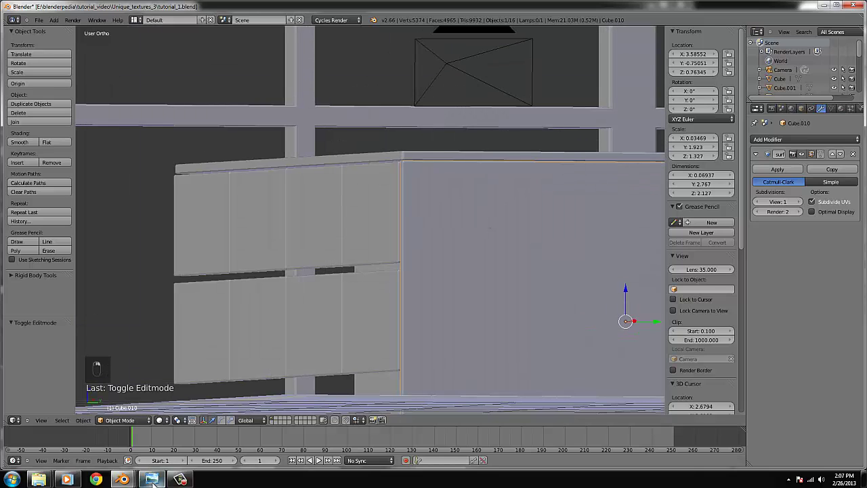
left_click(152, 480)
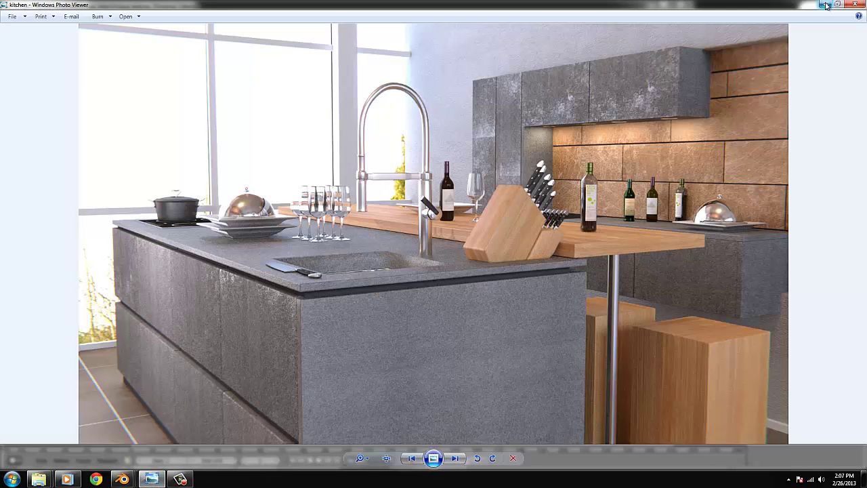
left_click(825, 5)
right_click(376, 202)
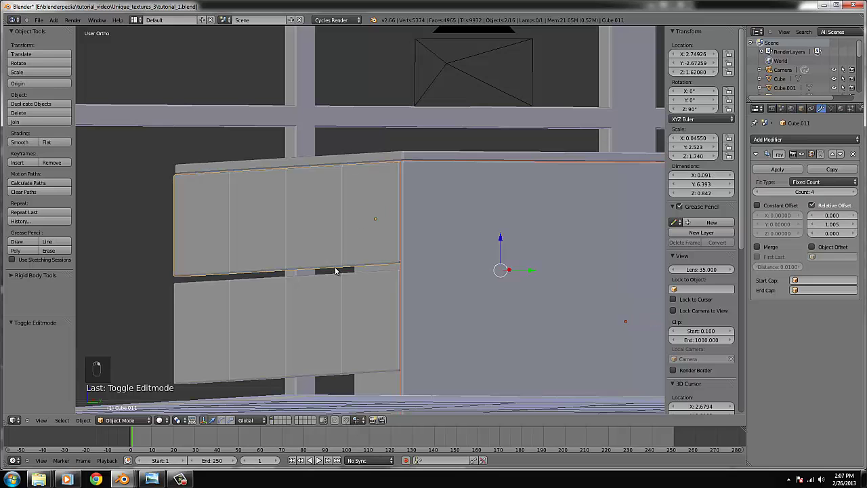
right_click(370, 312, "shift")
left_click_drag(460, 256, 456, 253)
scroll(405, 234, "down", 2)
middle_click_drag(405, 234, 430, 207)
scroll(430, 207, "up", 3)
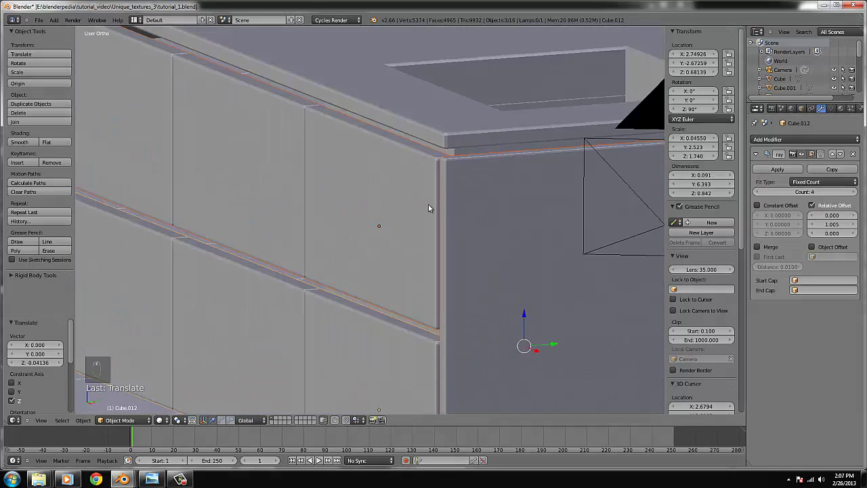
Raise the inner block's four top vertices slightly along Z toward the countertop, giving a Z dimension of about 2.640.
key("z")
right_click(366, 130)
right_click(318, 128)
key("Tab")
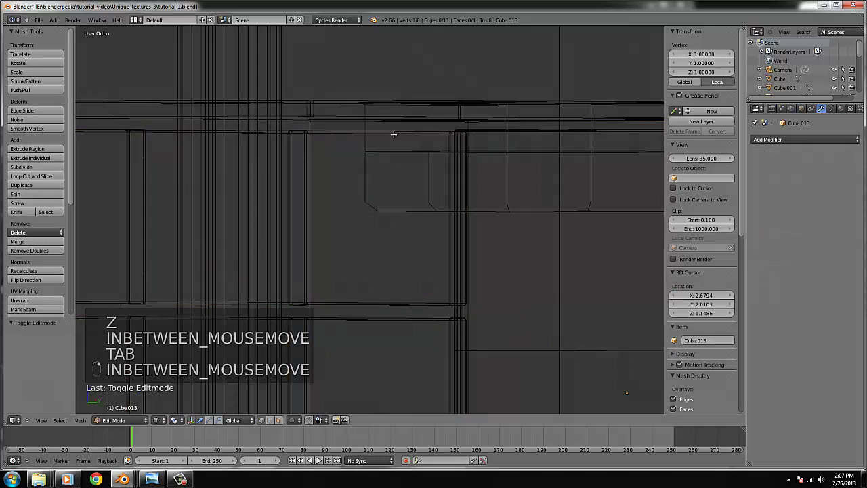
right_click(467, 122)
right_click(313, 124, "shift")
scroll(318, 127, "down", 4)
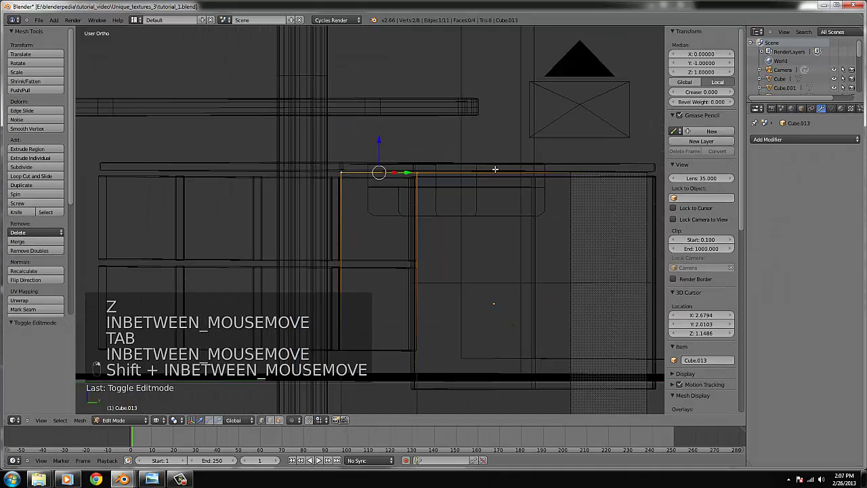
right_click(649, 175, "shift")
right_click(571, 174, "shift")
left_click_drag(494, 151, 494, 144)
key("KP_7")
key("Tab")
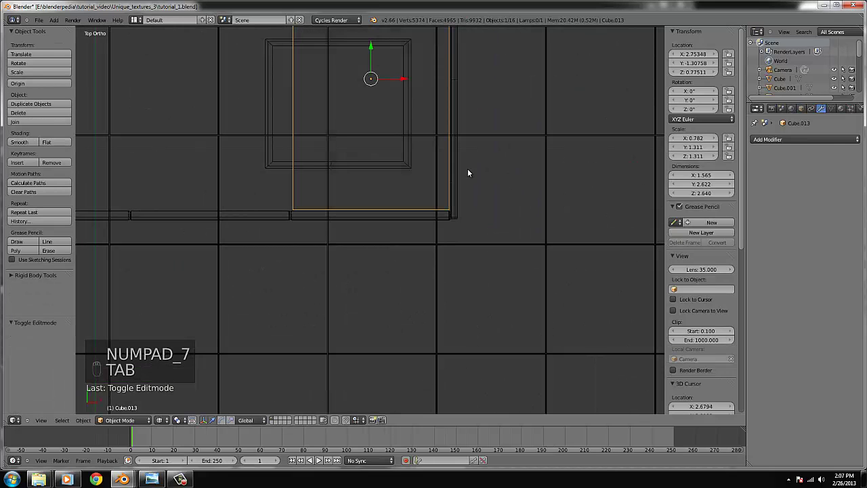
Give the inner block a new Diffuse BSDF material with a dark, nearly black color.
left_click(842, 109)
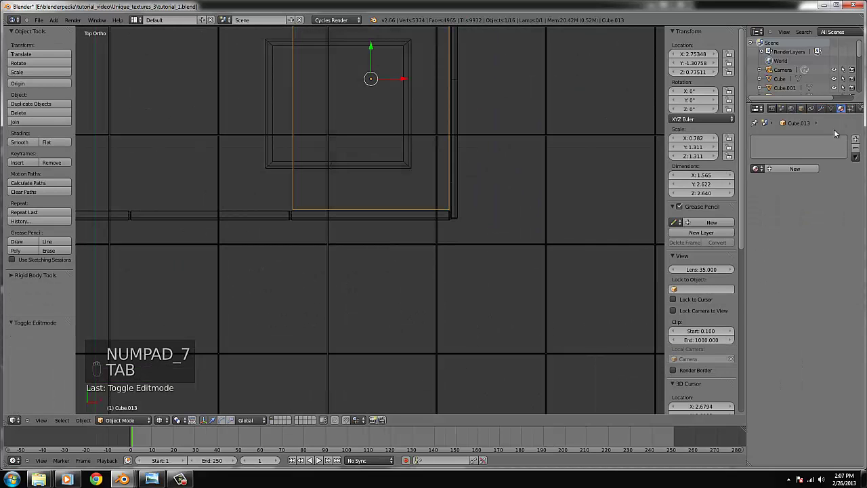
left_click(795, 169)
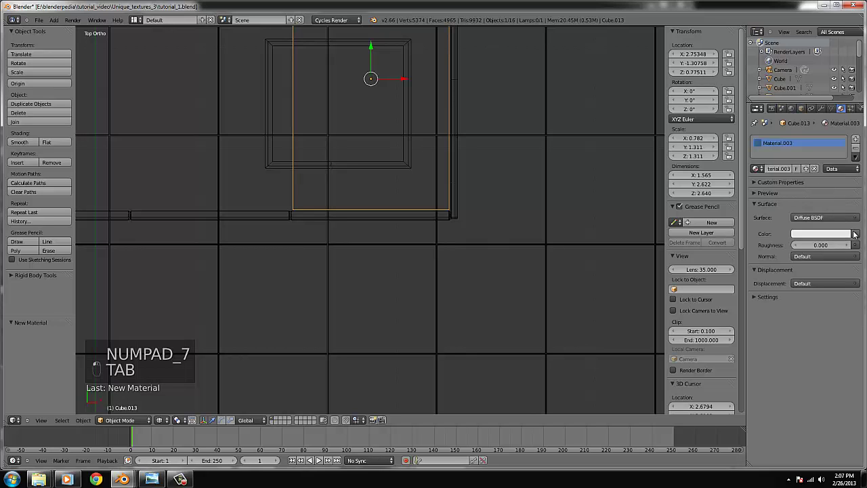
left_click(841, 234)
left_click_drag(845, 141, 847, 156)
Duplicate the inner block and move the copy about -1.598 along X, behind the neighbouring front panel.
scroll(409, 202, "down", 3)
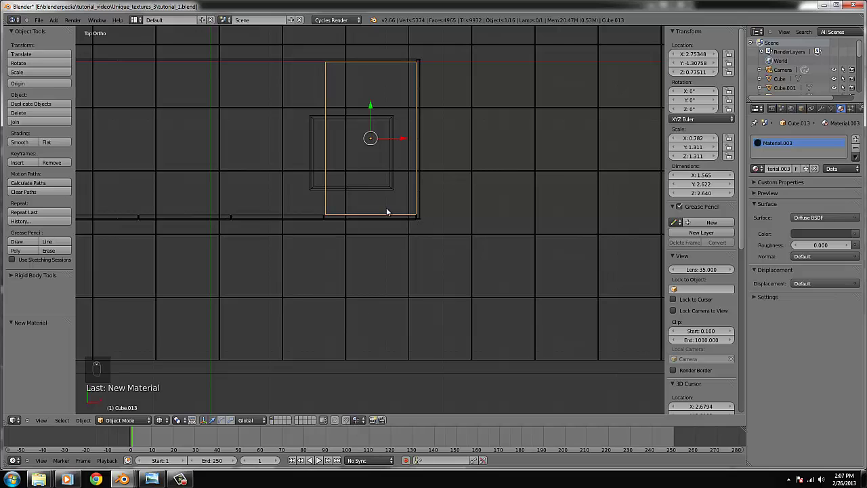
scroll(229, 202, "down", 3)
scroll(335, 218, "up", 4)
key("shift+d")
key("x")
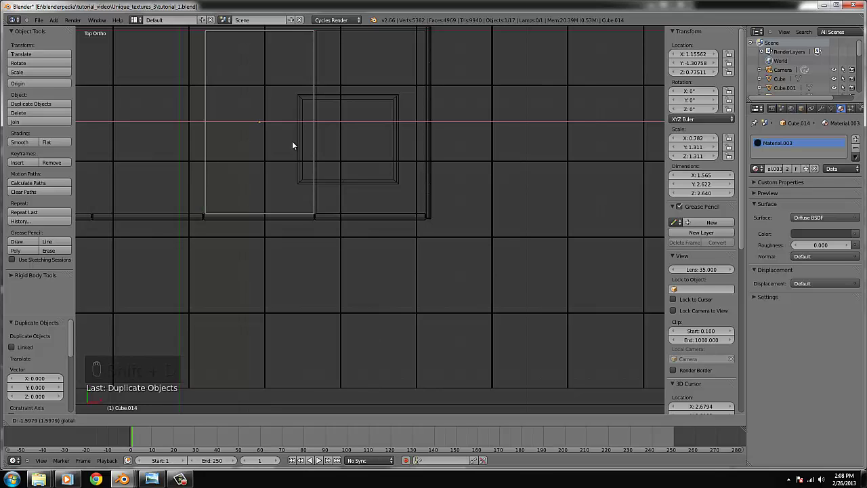
left_click(292, 145)
Duplicate the block twice more, moving each copy about -1.6 along X to fill the rest of the island.
key("shift+d")
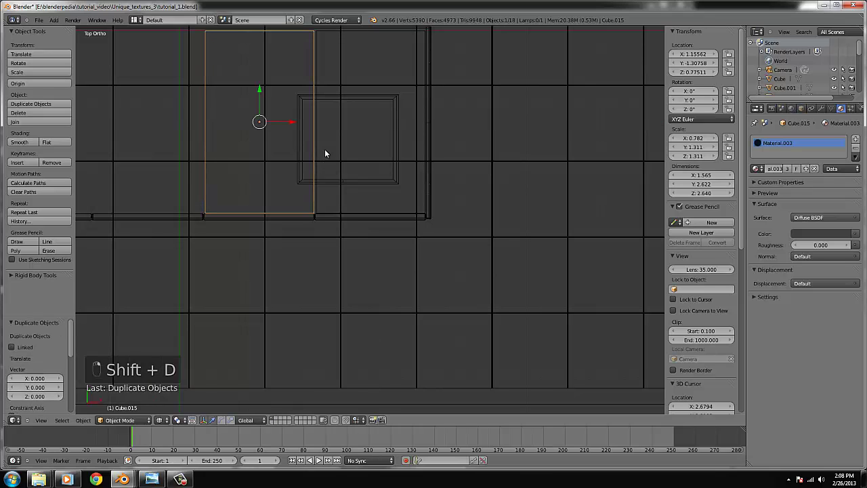
key("x")
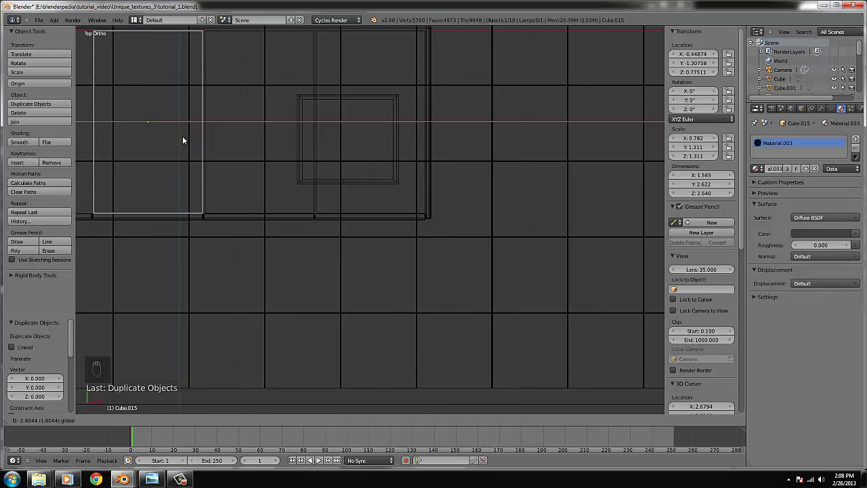
left_click(183, 136)
scroll(265, 162, "down", 2)
key("shift+d")
key("x")
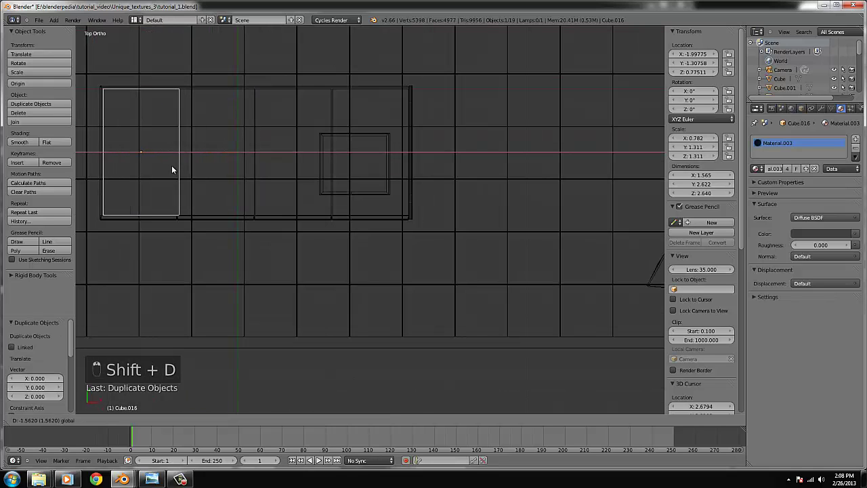
left_click(171, 168)
middle_click_drag(455, 287, 410, 223)
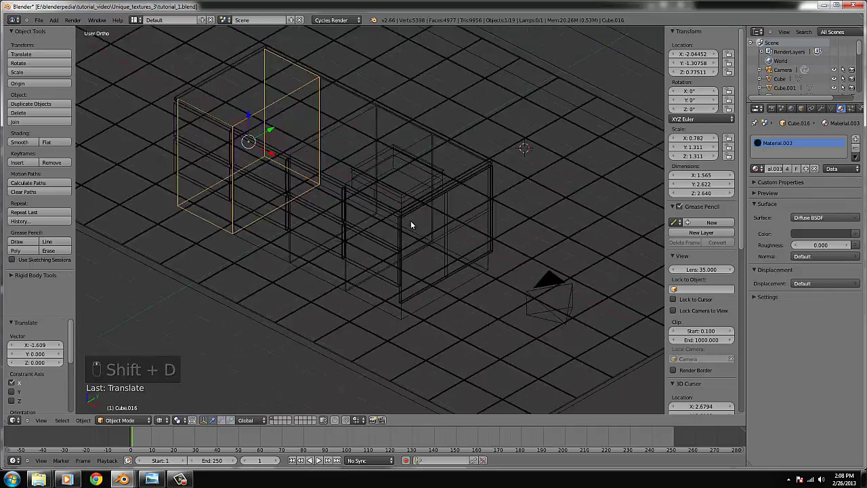
Select the inner block next to the end panel, under the sink, in a wireframe top view.
key("z")
scroll(460, 314, "up", 4)
scroll(434, 291, "down", 2)
scroll(448, 289, "up", 2)
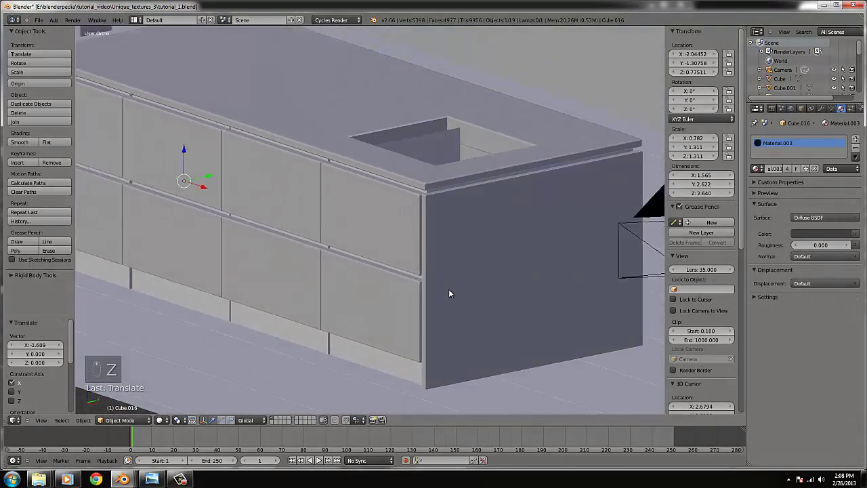
key("KP_7")
key("Tab")
key("z")
scroll(279, 210, "down", 3)
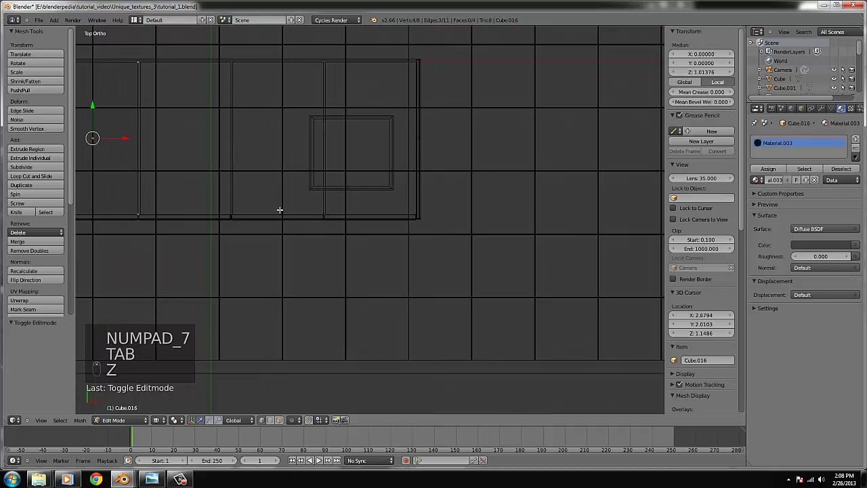
key("Tab")
right_click(309, 208)
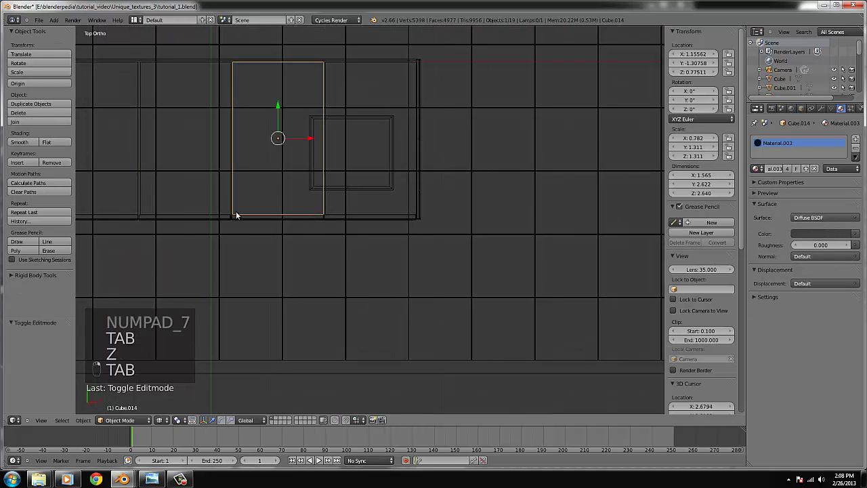
scroll(305, 207, "up", 3)
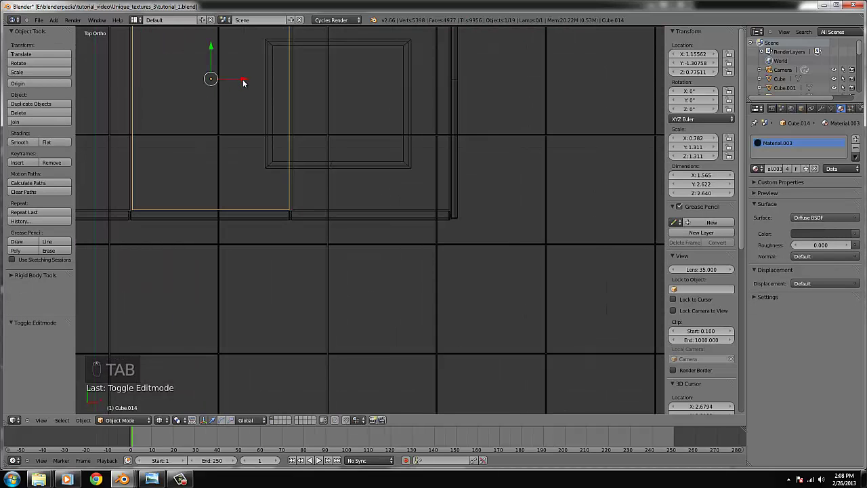
left_click_drag(243, 81, 242, 82)
key("Tab")
right_click(296, 192)
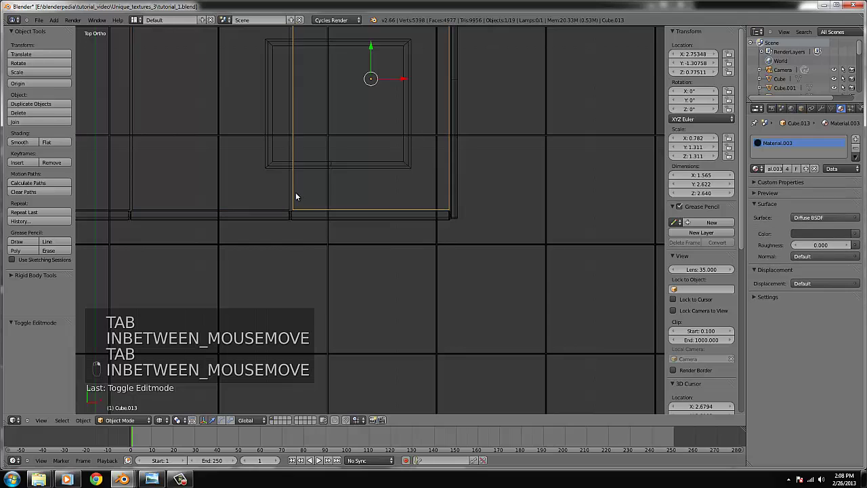
Move the block's four vertices facing the neighbouring inner block about -0.011 along X, giving an X dimension of 1.576.
key("Tab")
scroll(333, 242, "down", 3)
key("b")
key("b")
left_click_drag(333, 242, 306, 53)
scroll(306, 52, "up", 4)
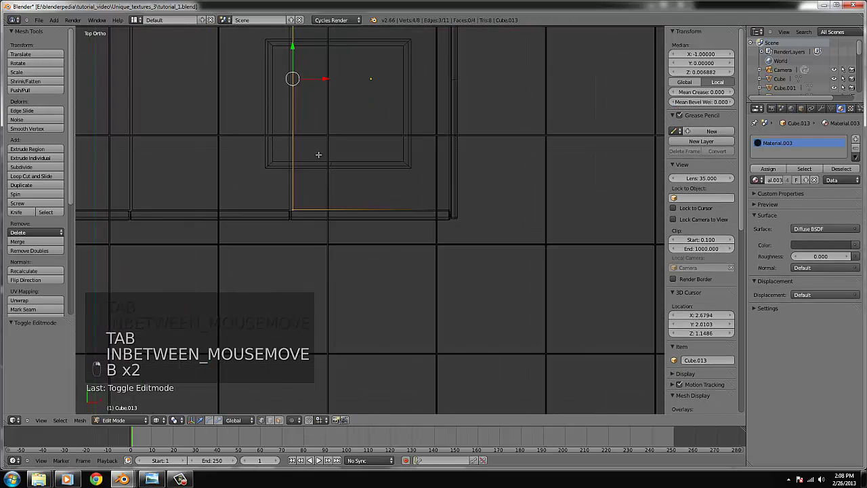
key("g")
key("x")
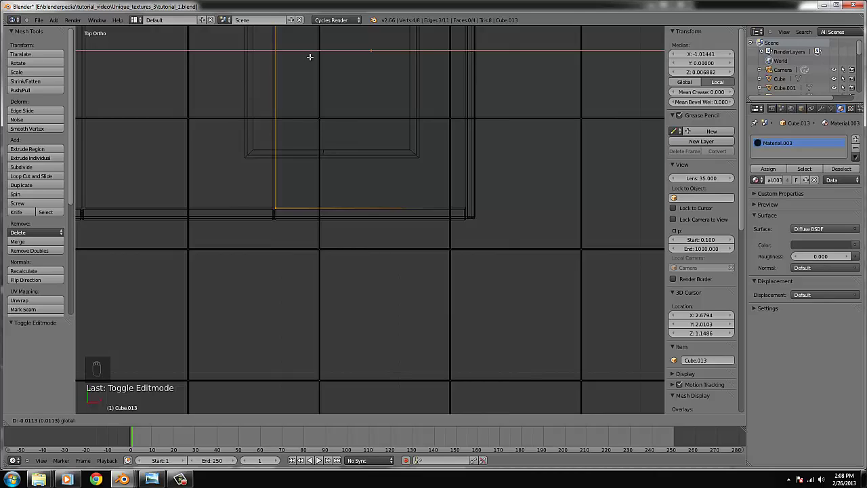
left_click(311, 135)
key("Tab")
scroll(324, 173, "down", 3)
mouse_move(303, 218)
middle_mouse_down()
mouse_move(273, 166)
mouse_move(330, 256)
middle_mouse_up()
key("z")
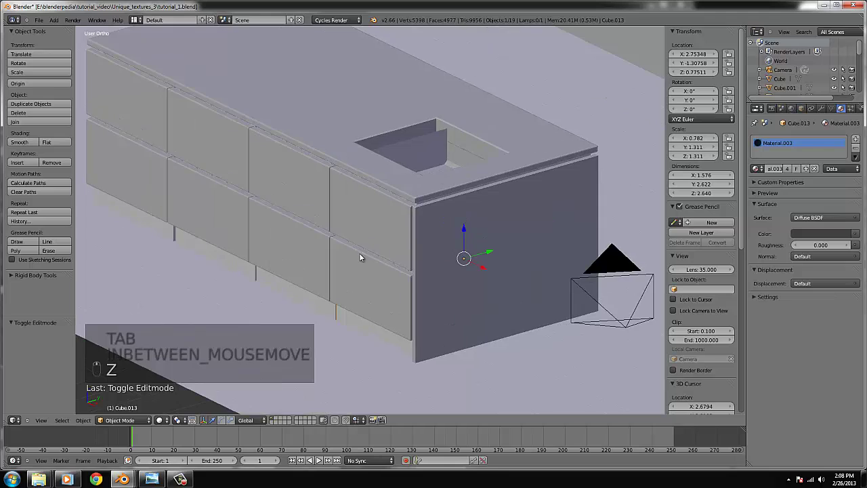
Delete the neighbouring inner block's side face that crosses the sink opening.
scroll(360, 251, "down", 3)
right_click(417, 181)
key("Tab")
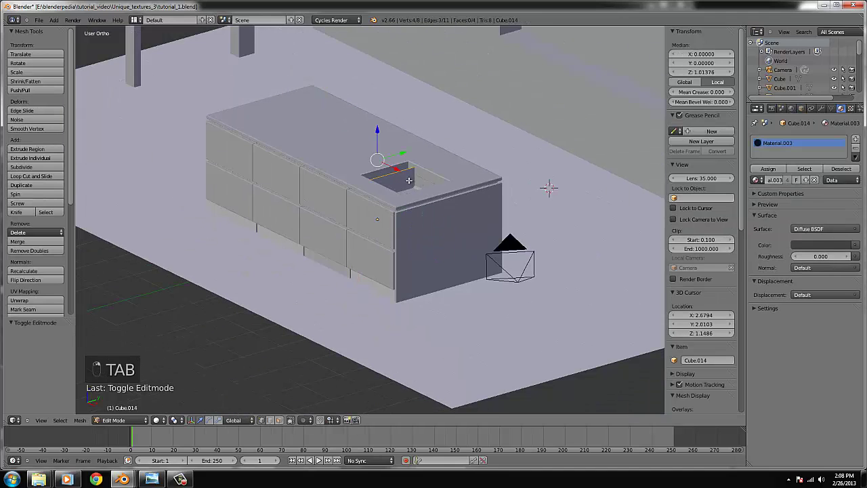
key("z")
right_click(354, 300, "shift")
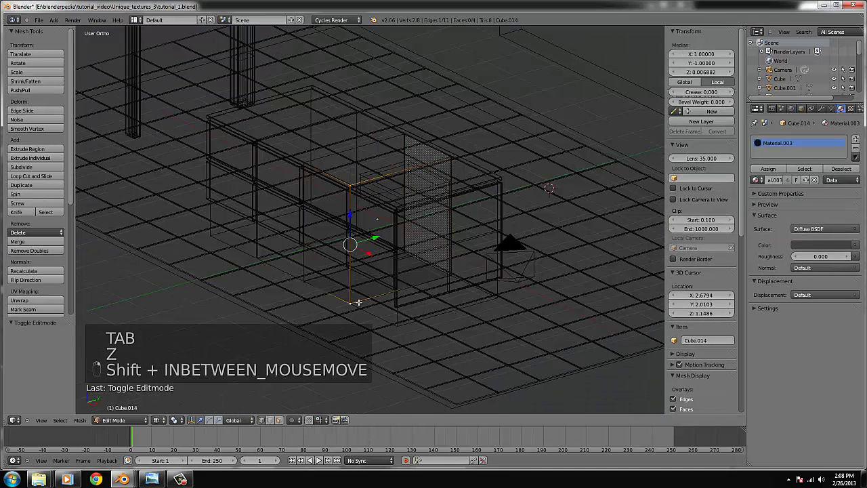
right_click(449, 277, "shift")
right_click(454, 172, "shift")
key("x")
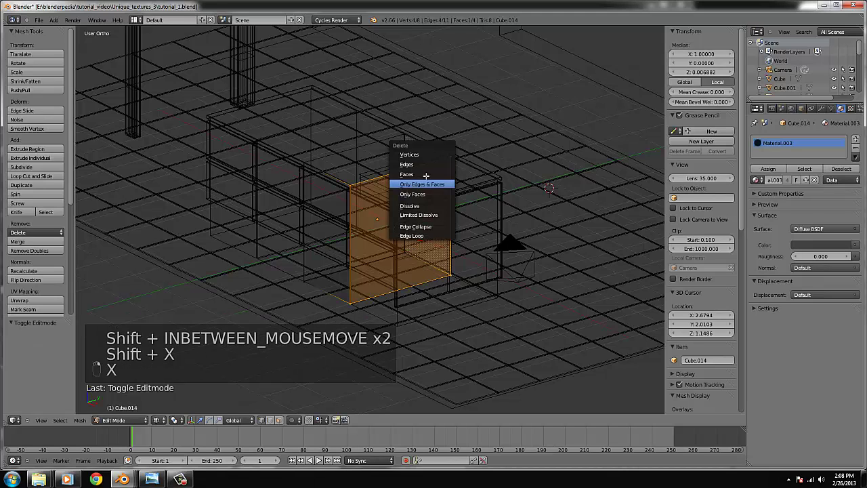
left_click(418, 178)
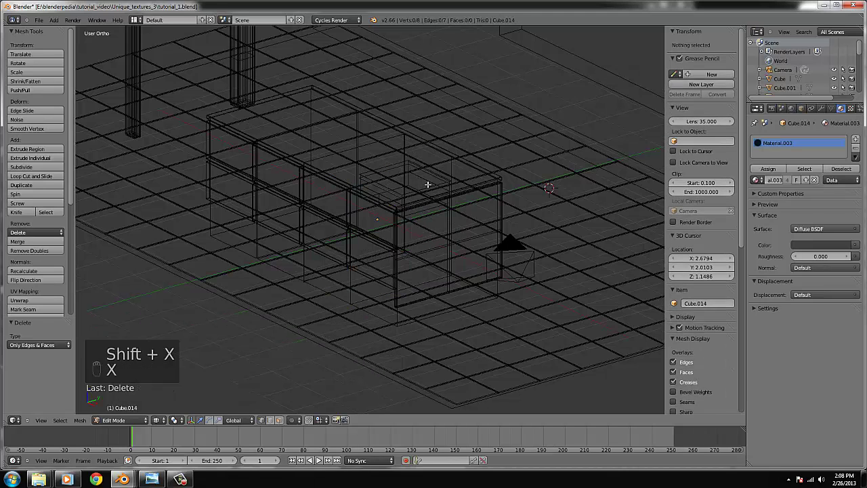
key("ctrl+z")
key("x")
key("Tab")
key("z")
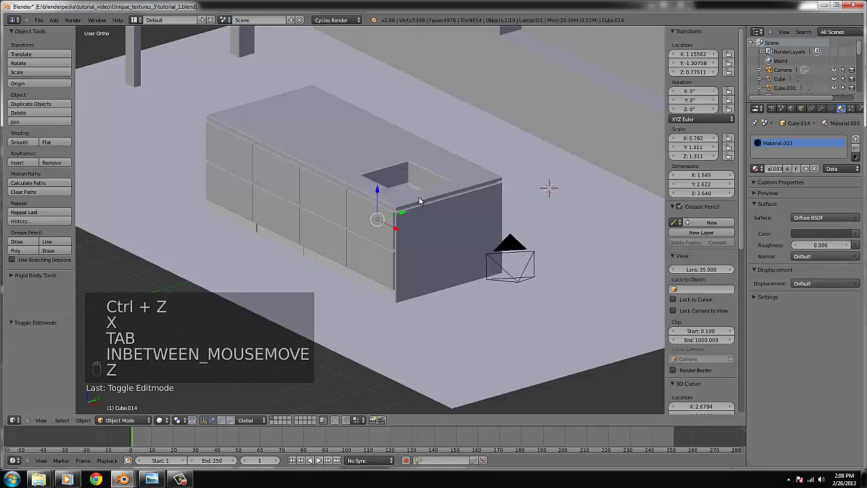
Examine the kitchen island through the scene camera, checking the wall, end panel, front panels and base.
scroll(371, 221, "down", 3)
scroll(432, 237, "up", 6)
scroll(430, 242, "down", 5)
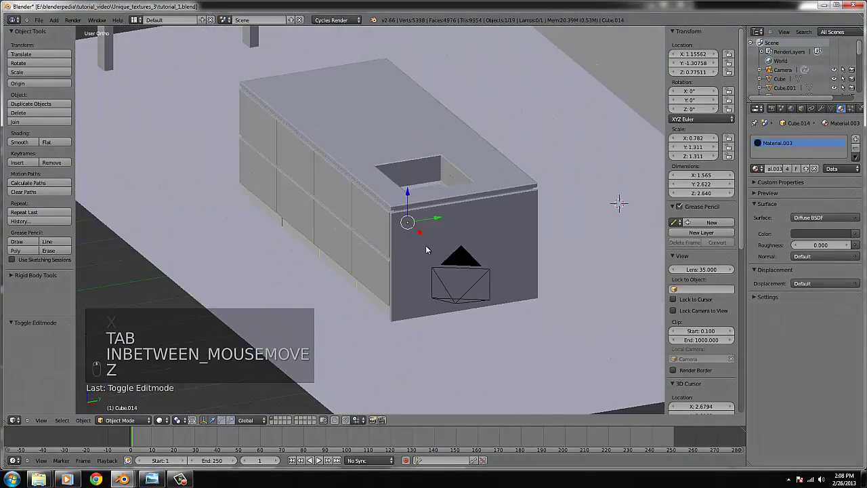
middle_click_drag(426, 246, 416, 219)
key("KP_0")
scroll(357, 269, "up", 3)
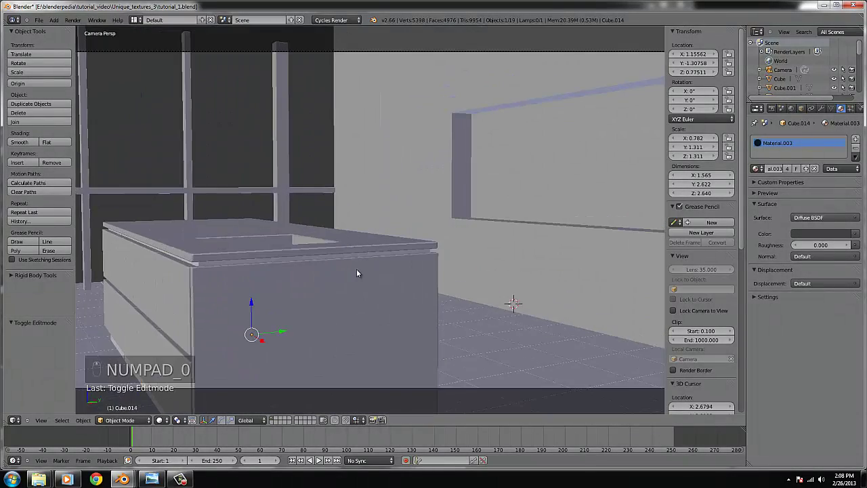
right_click(196, 180)
scroll(396, 186, "down", 1)
right_click(394, 182)
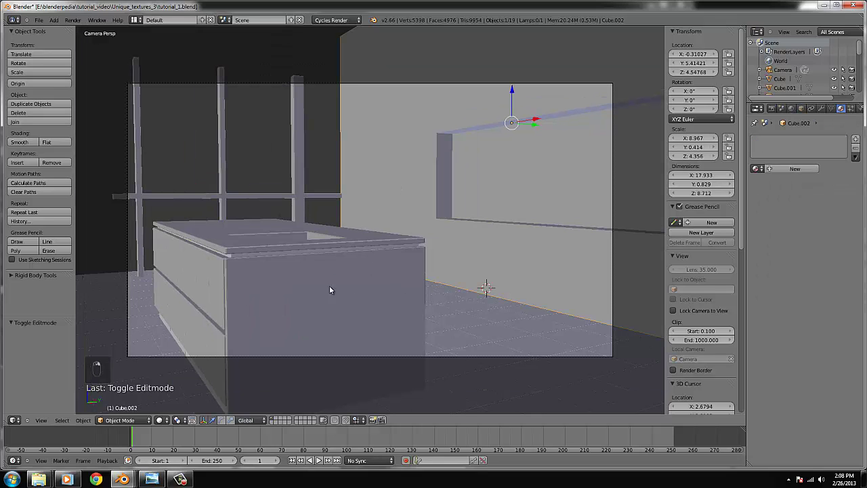
right_click(329, 286)
right_click(205, 275)
right_click(180, 304)
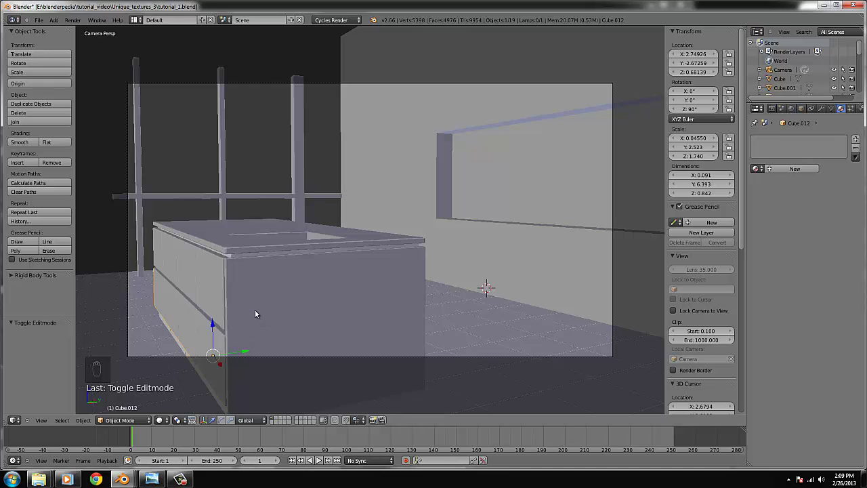
left_click(182, 479)
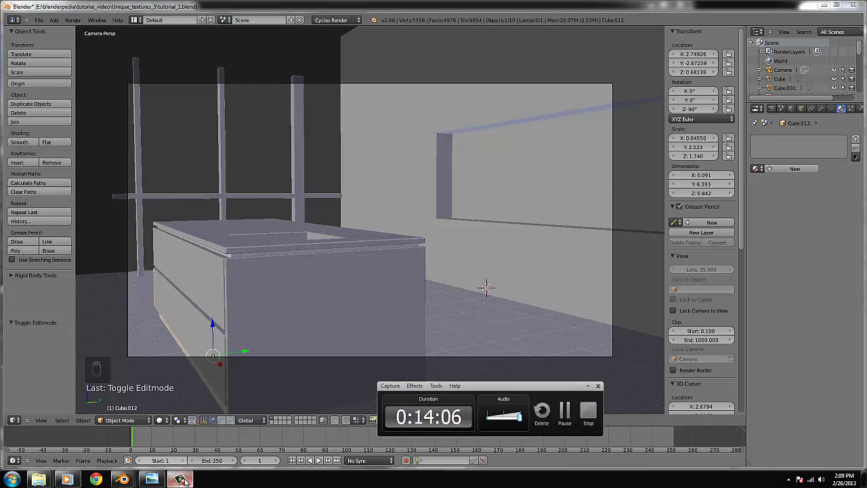
left_click(181, 479)
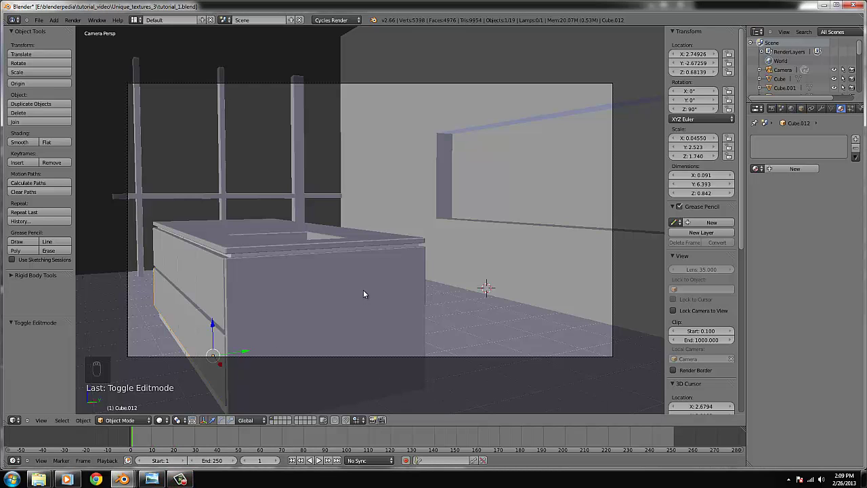